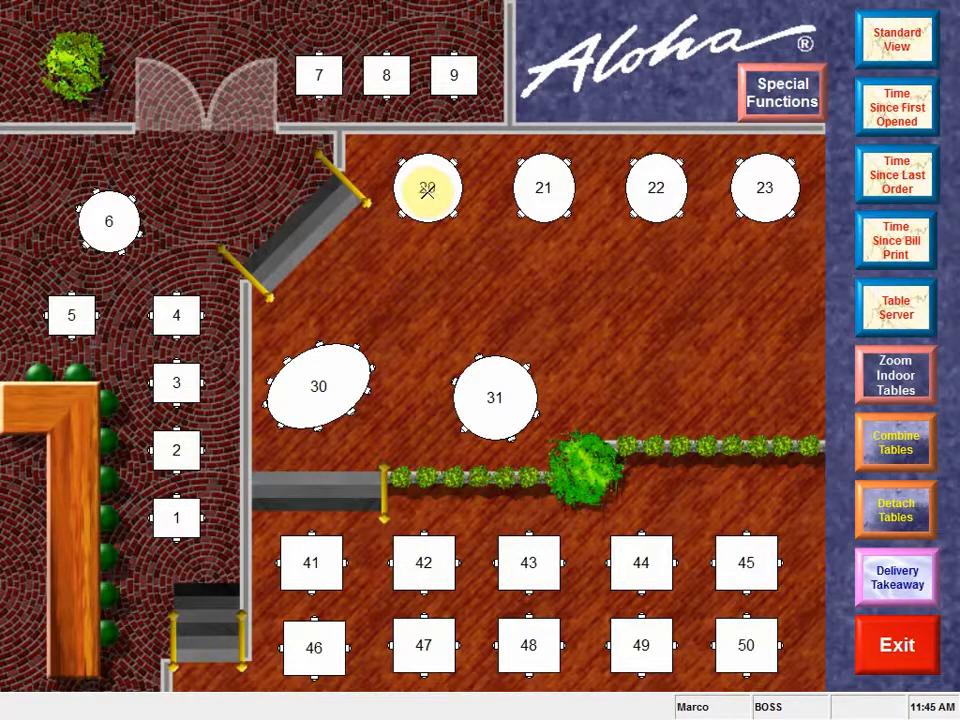
# Step: Open a check for table 20 with 2 guests
pyautogui.click(427, 189)
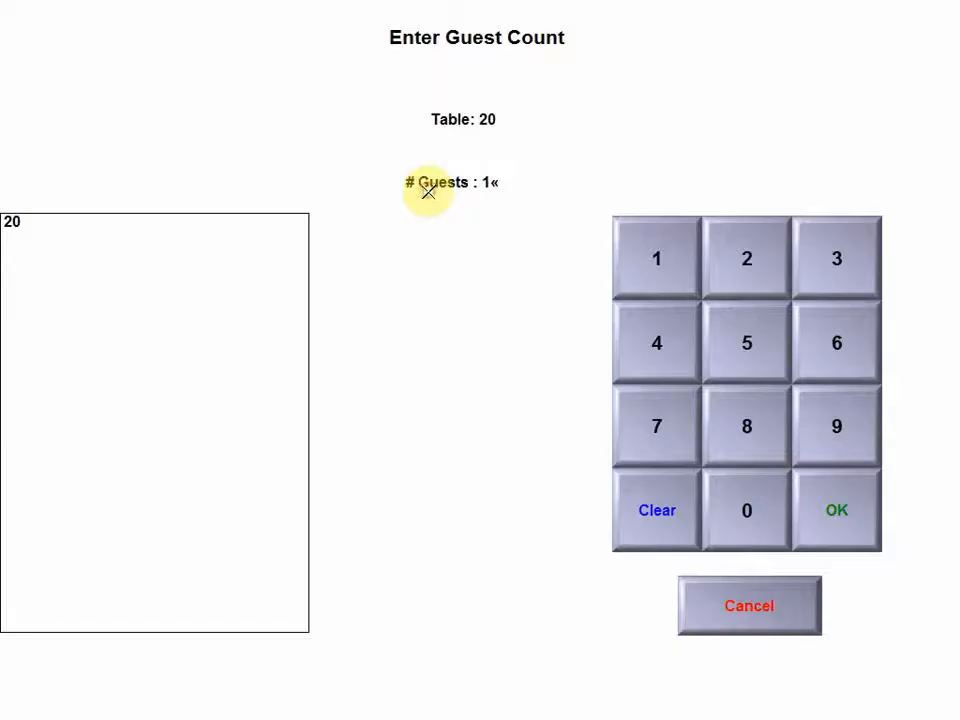
pyautogui.click(750, 257)
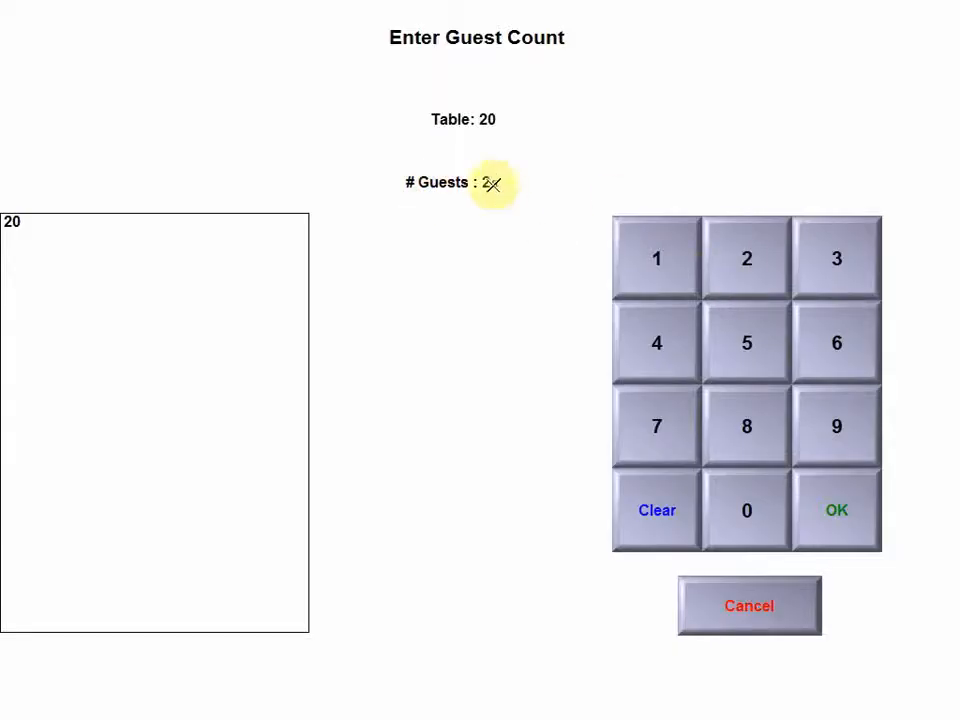
pyautogui.click(833, 513)
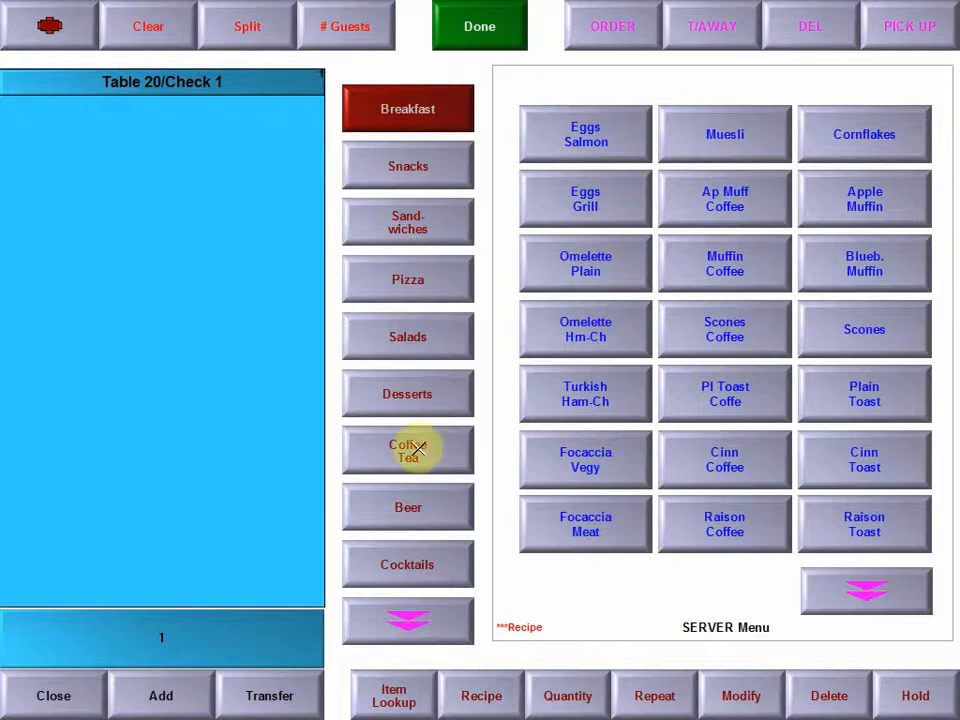
# Step: Browse through the pages of menu categories and review the items offered under Sandwiches and Beer
pyautogui.click(403, 619)
pyautogui.click(409, 621)
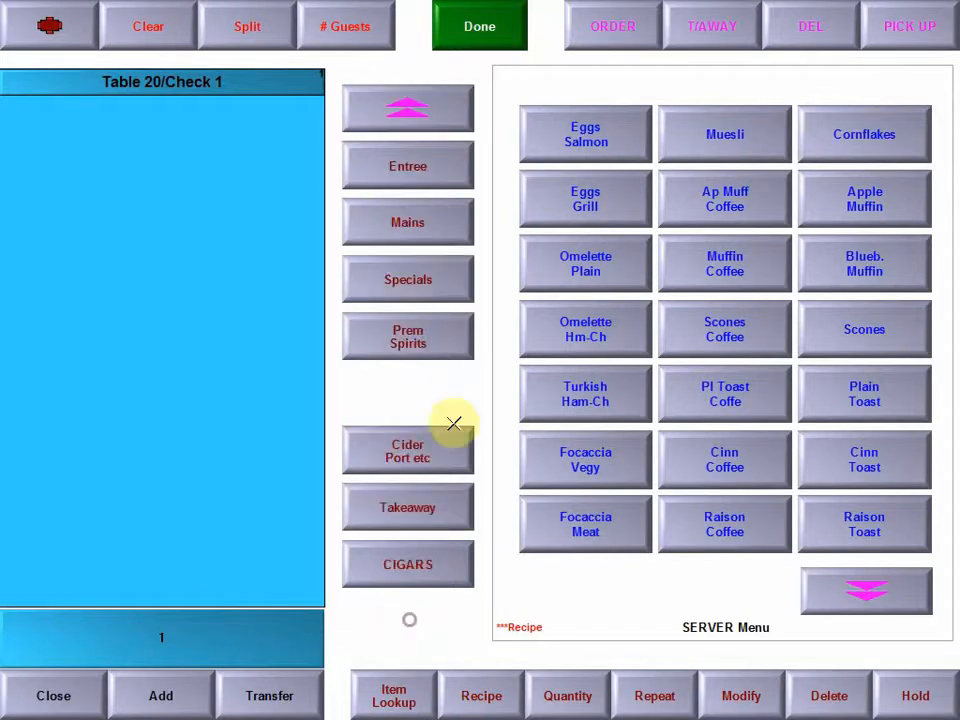
pyautogui.click(416, 109)
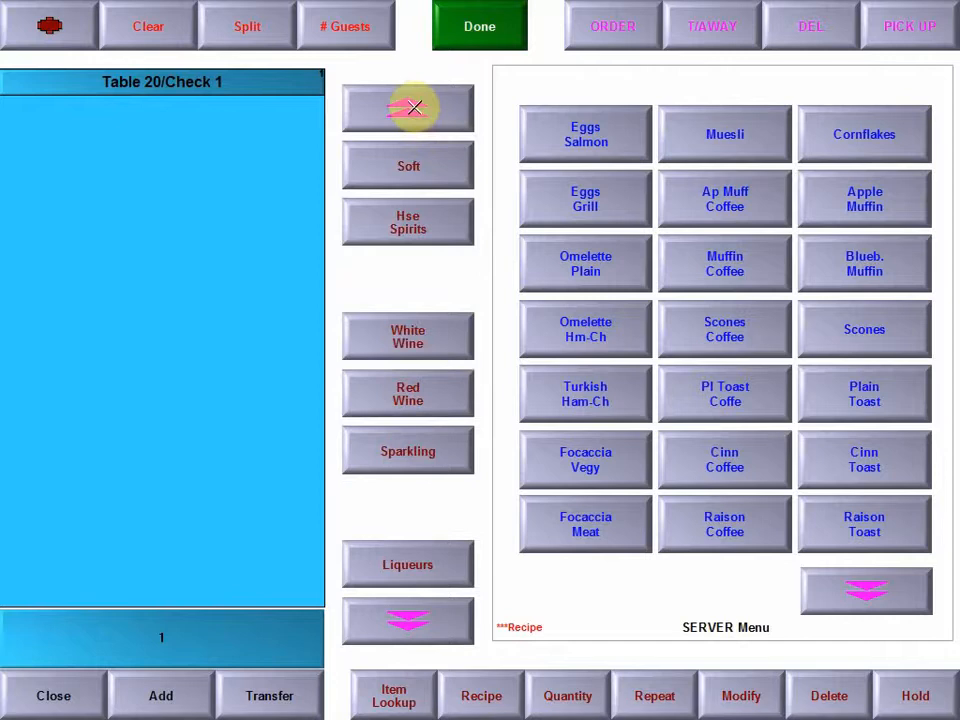
pyautogui.click(414, 108)
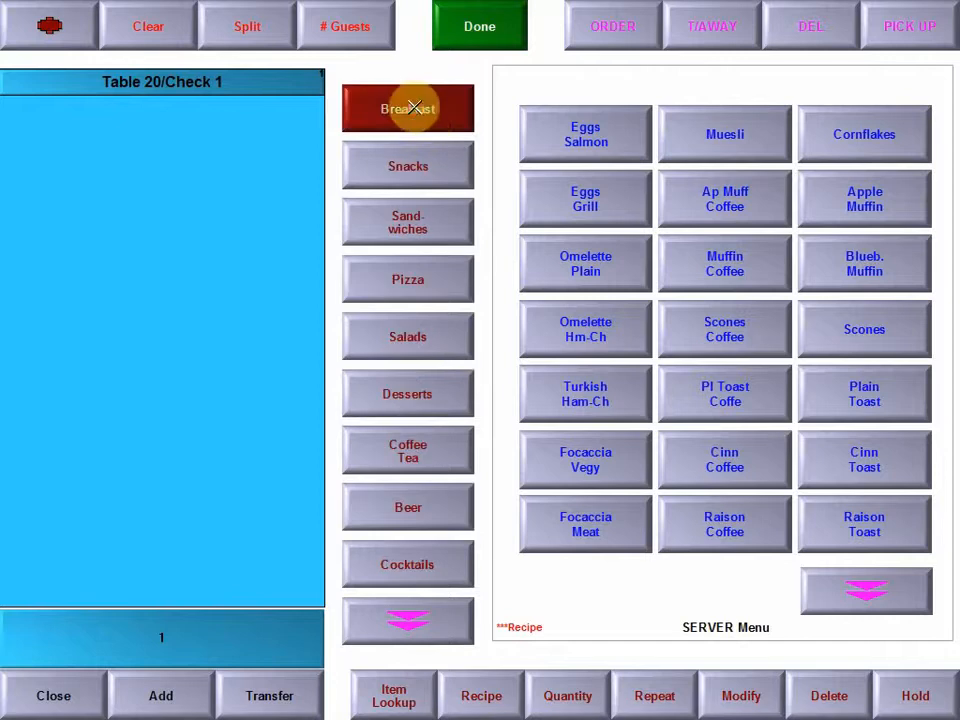
pyautogui.click(399, 219)
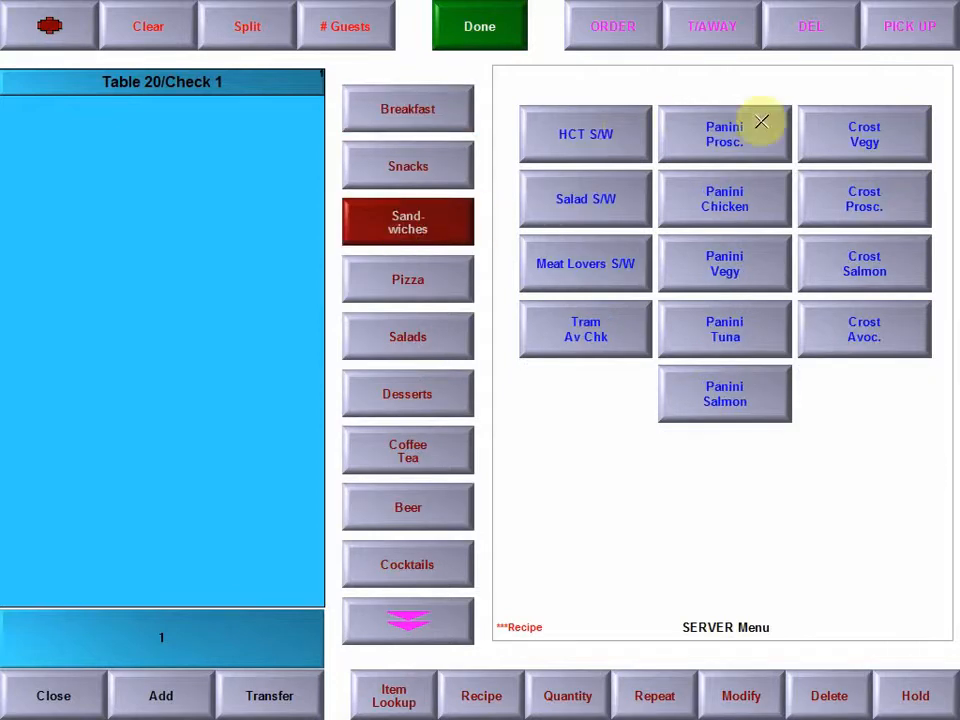
pyautogui.click(392, 508)
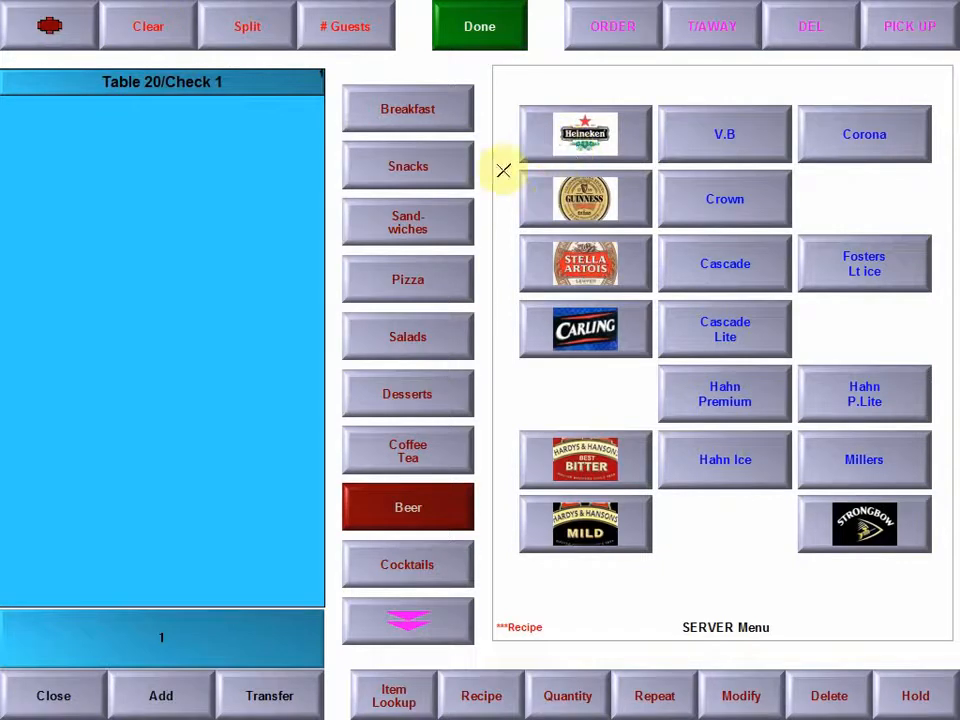
# Step: Add a breakfast Eggs Grill to table 20's check with poached eggs and brown bread
pyautogui.click(400, 110)
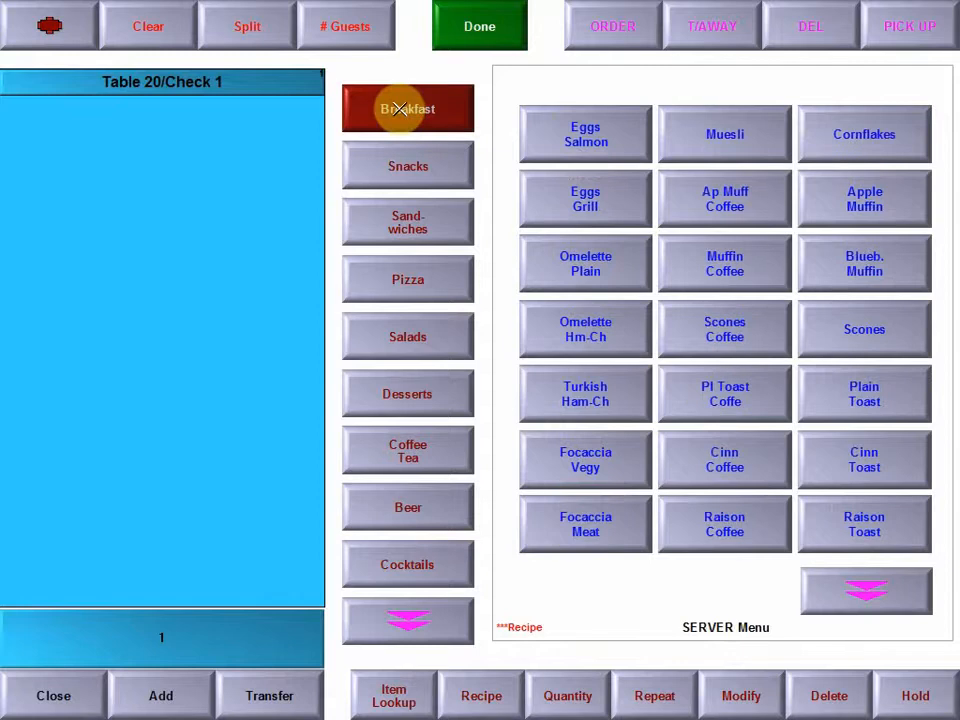
pyautogui.click(585, 197)
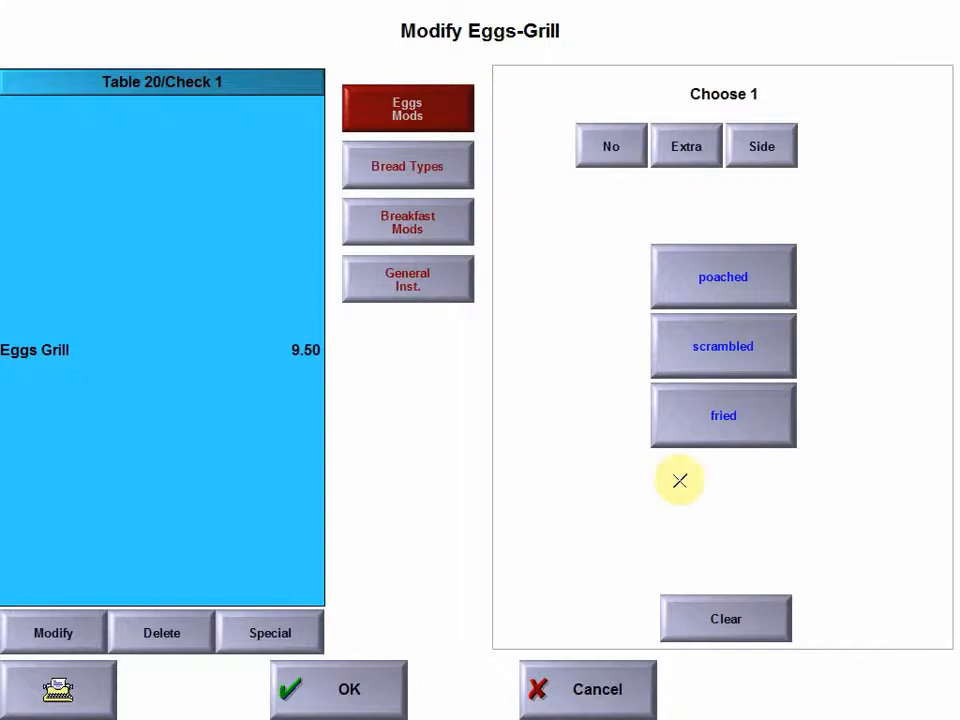
pyautogui.click(701, 275)
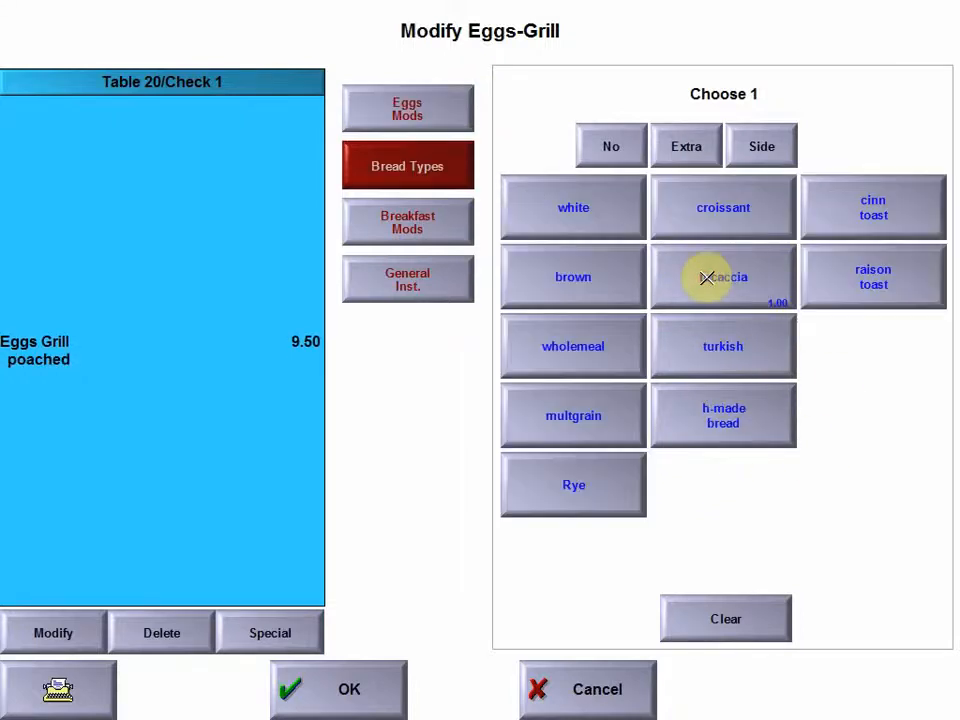
pyautogui.click(574, 277)
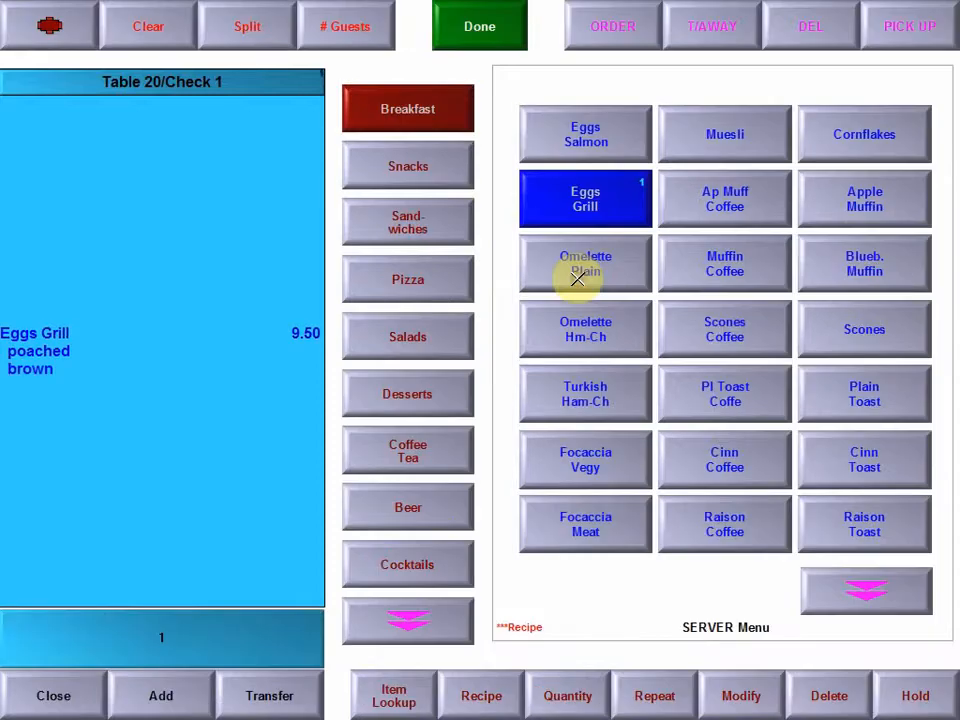
# Step: Add an Eggs Salmon to table 20's check with fried eggs and multgrain bread
pyautogui.click(592, 130)
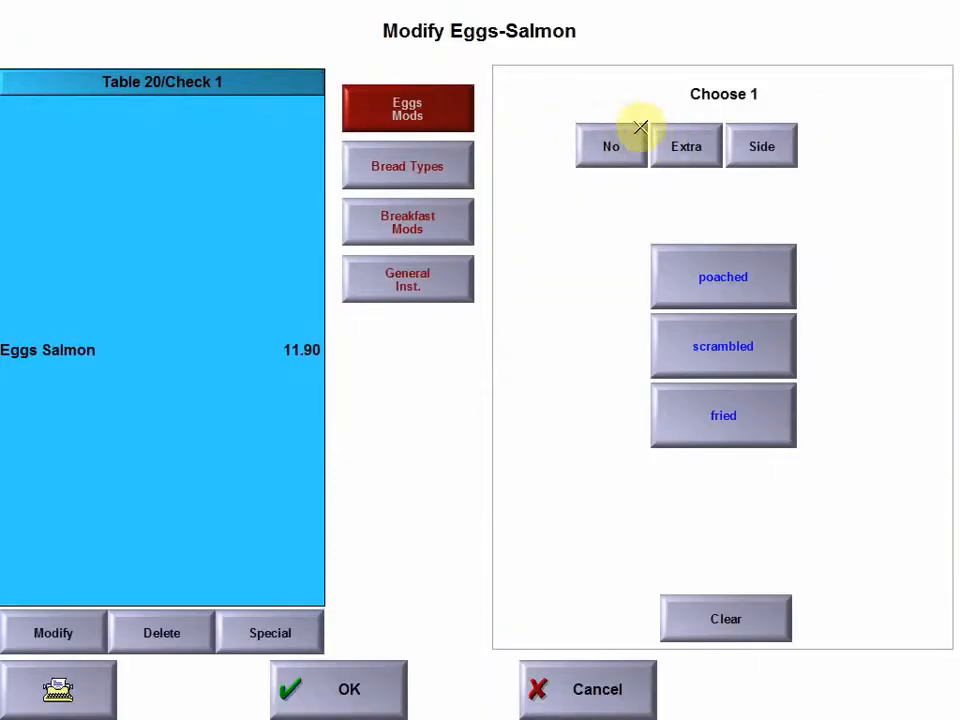
pyautogui.click(779, 425)
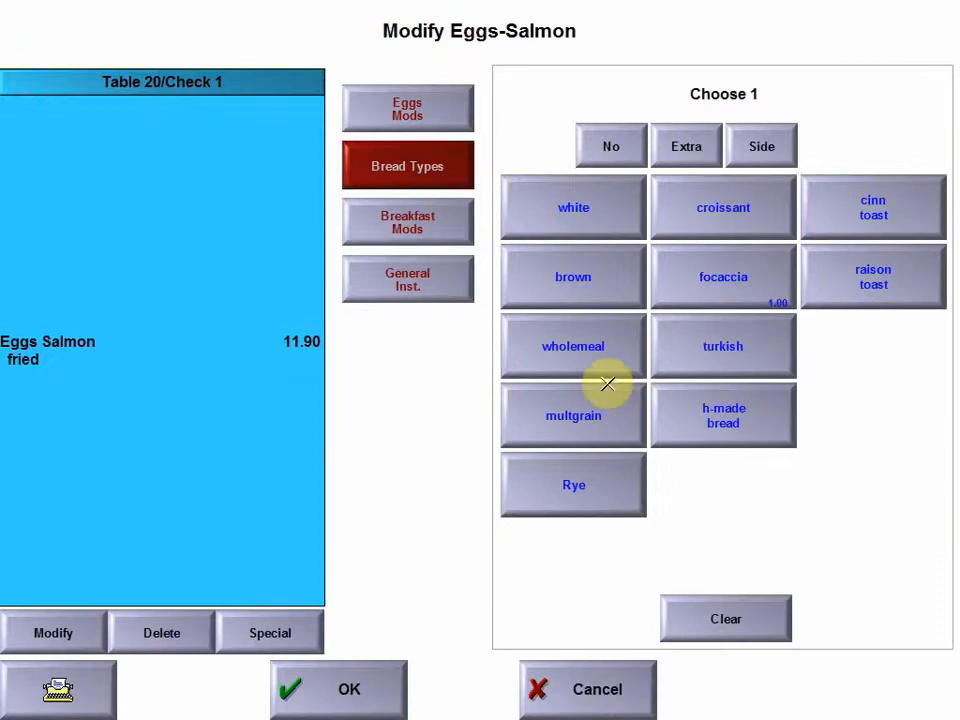
pyautogui.click(570, 413)
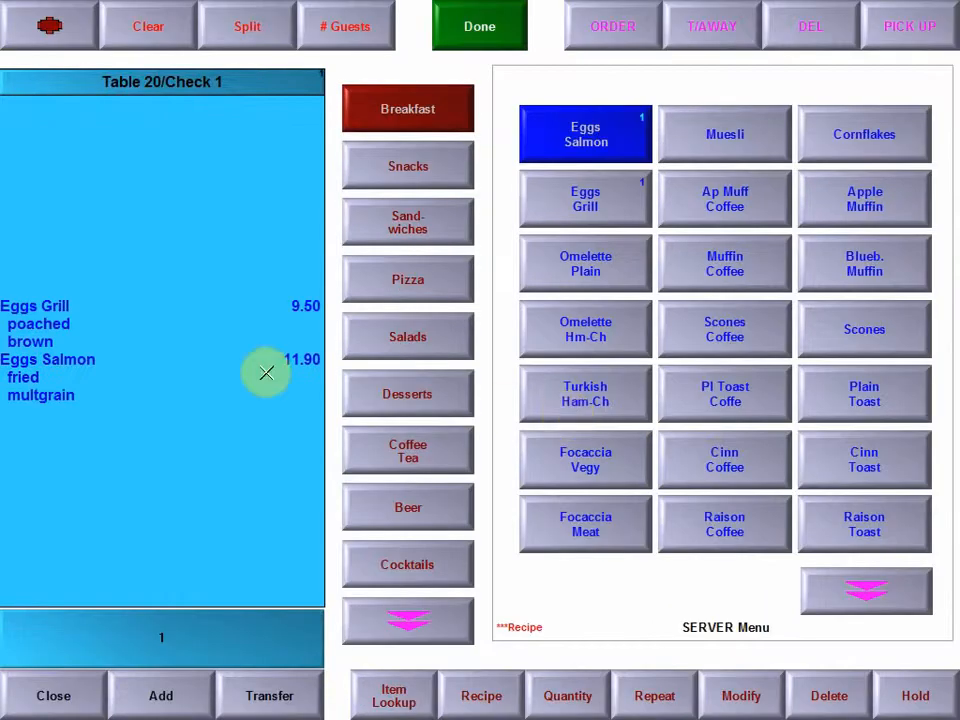
# Step: Add an Orange Juice from the breakfast items and a Flat White from the coffees to table 20's check
pyautogui.click(859, 594)
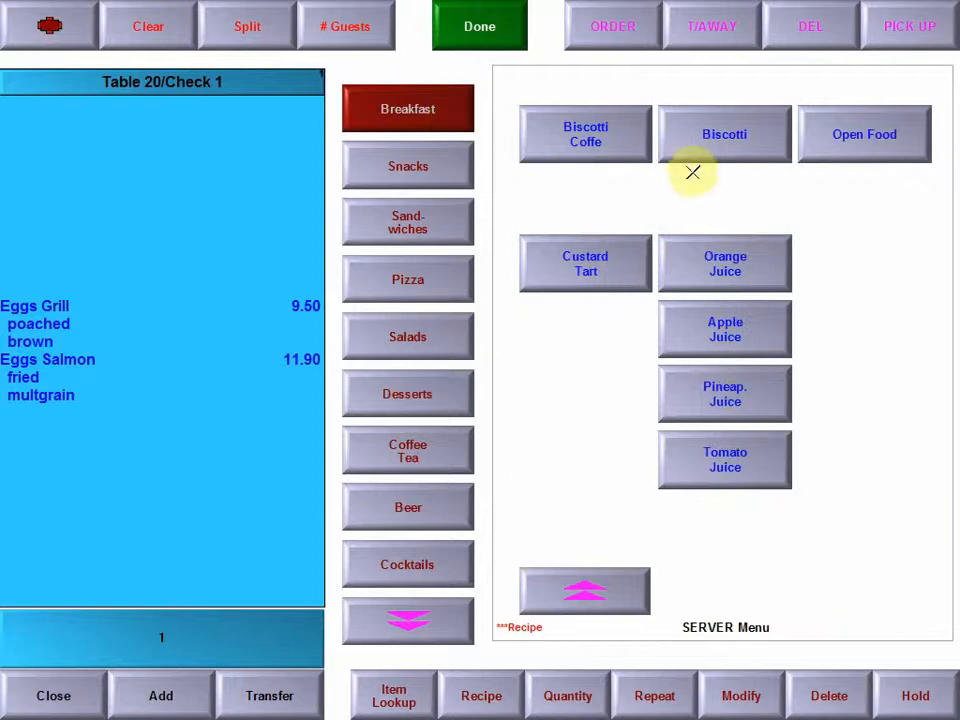
pyautogui.click(738, 260)
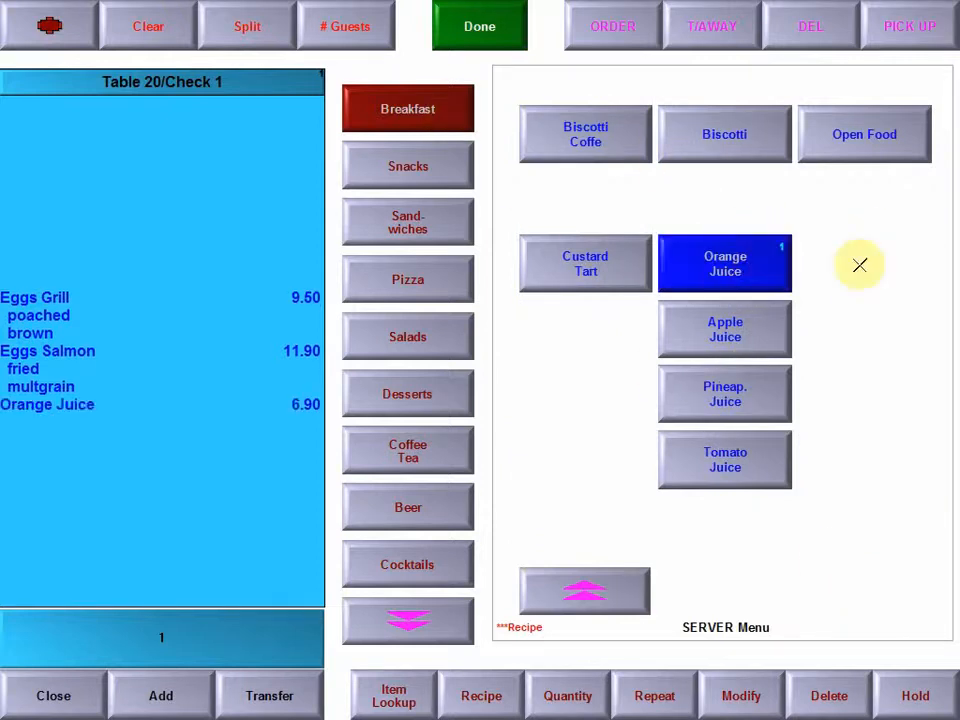
pyautogui.click(422, 450)
pyautogui.click(588, 262)
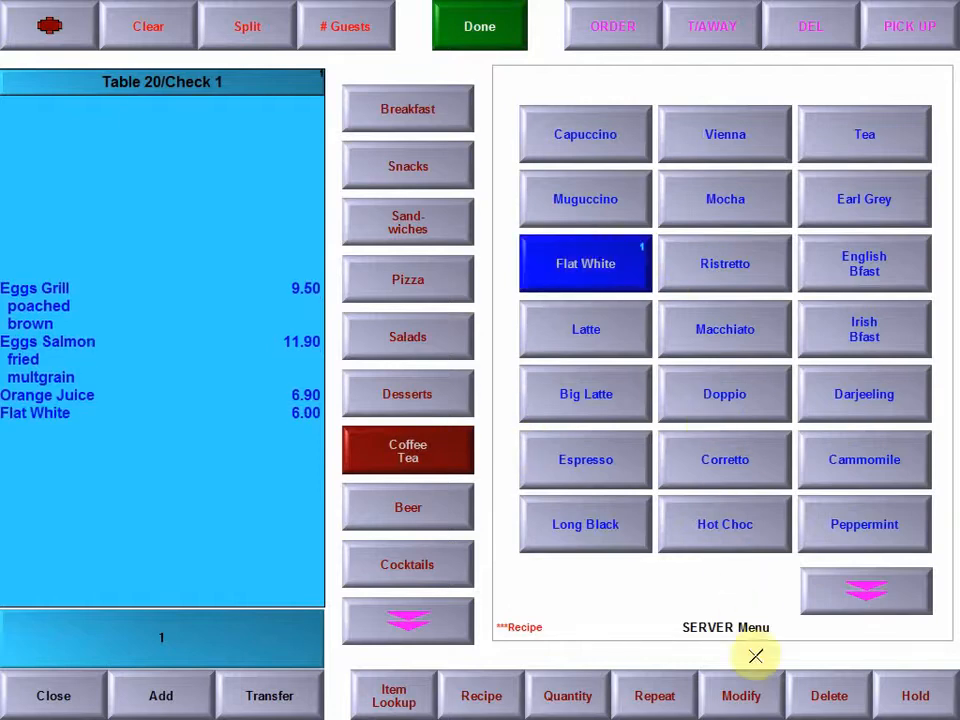
# Step: Modify the Flat White to be strong and in a mug, and leave the check for the table layout
pyautogui.click(740, 699)
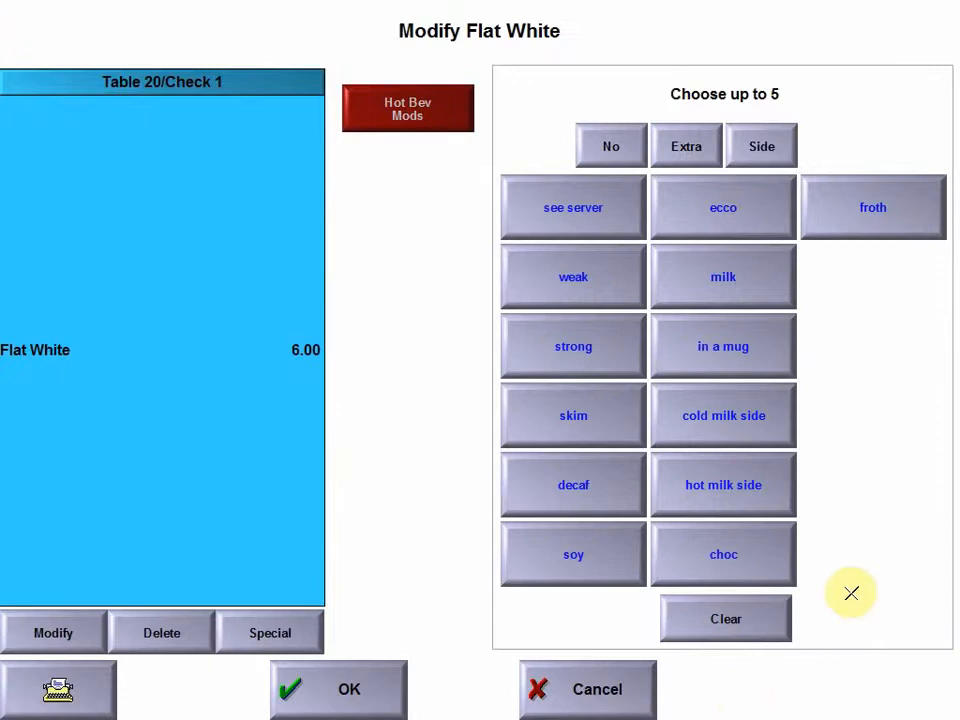
pyautogui.click(563, 350)
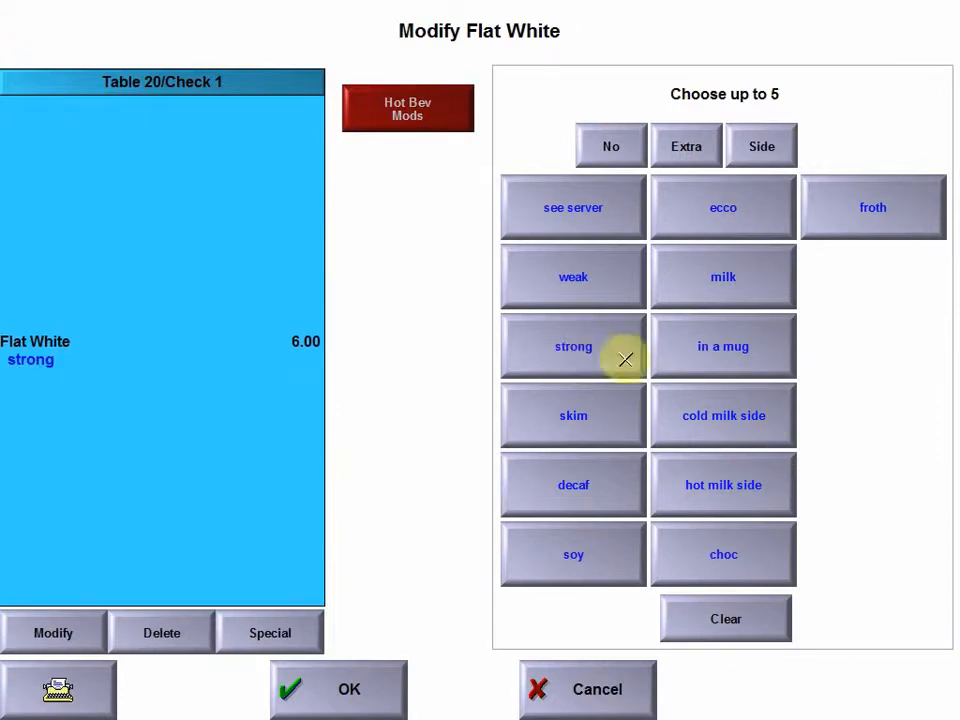
pyautogui.click(724, 357)
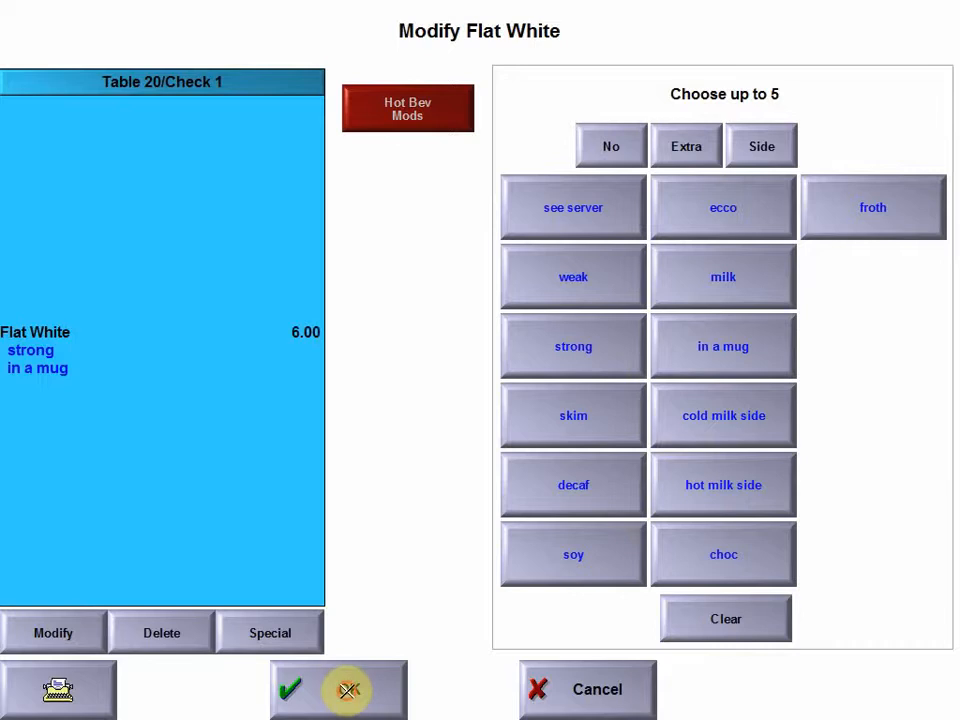
pyautogui.click(348, 690)
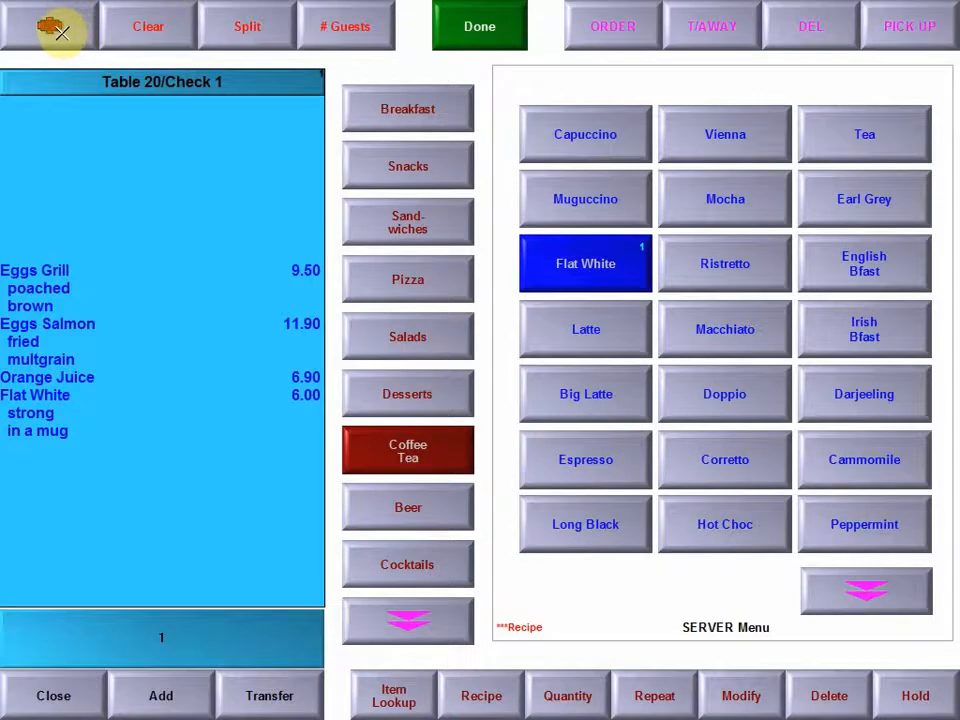
pyautogui.click(62, 32)
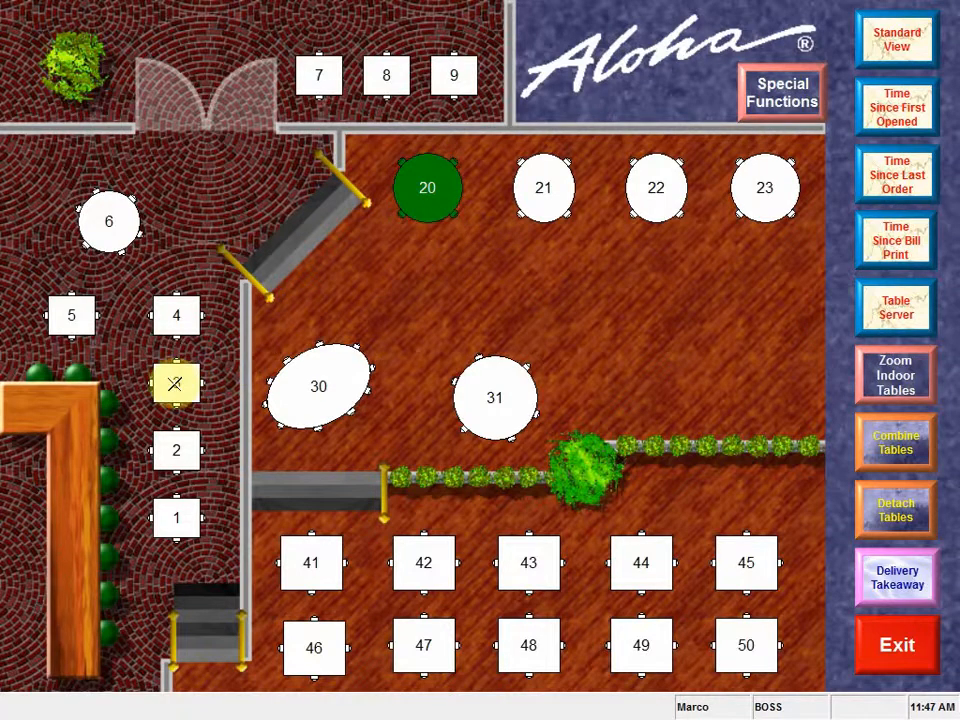
# Step: Open a check for table 3 with 3 guests
pyautogui.click(175, 384)
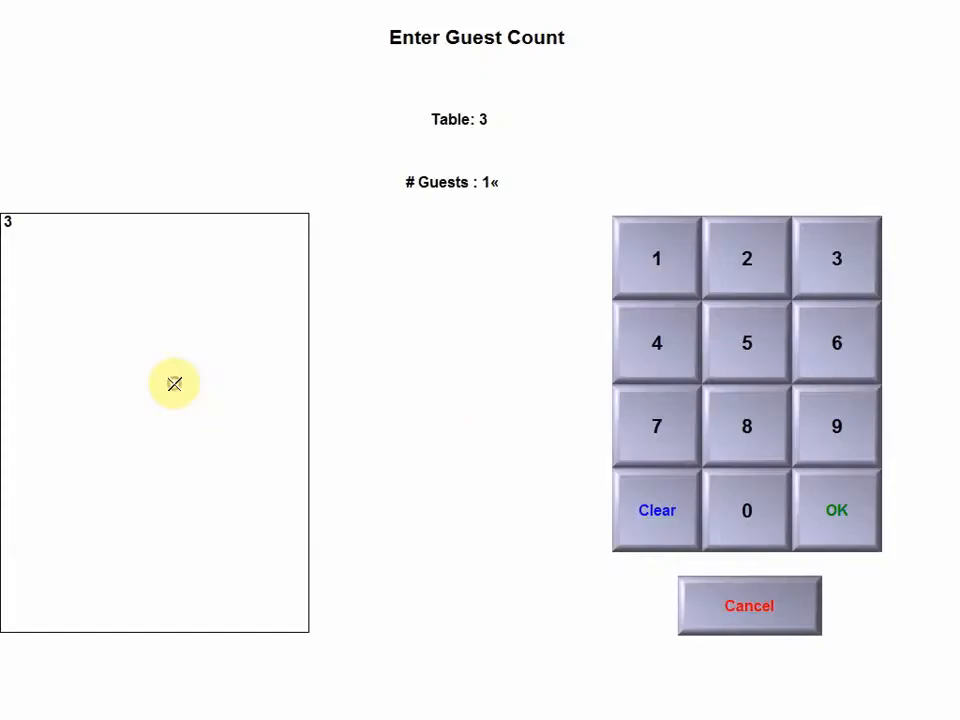
pyautogui.click(840, 260)
pyautogui.click(836, 508)
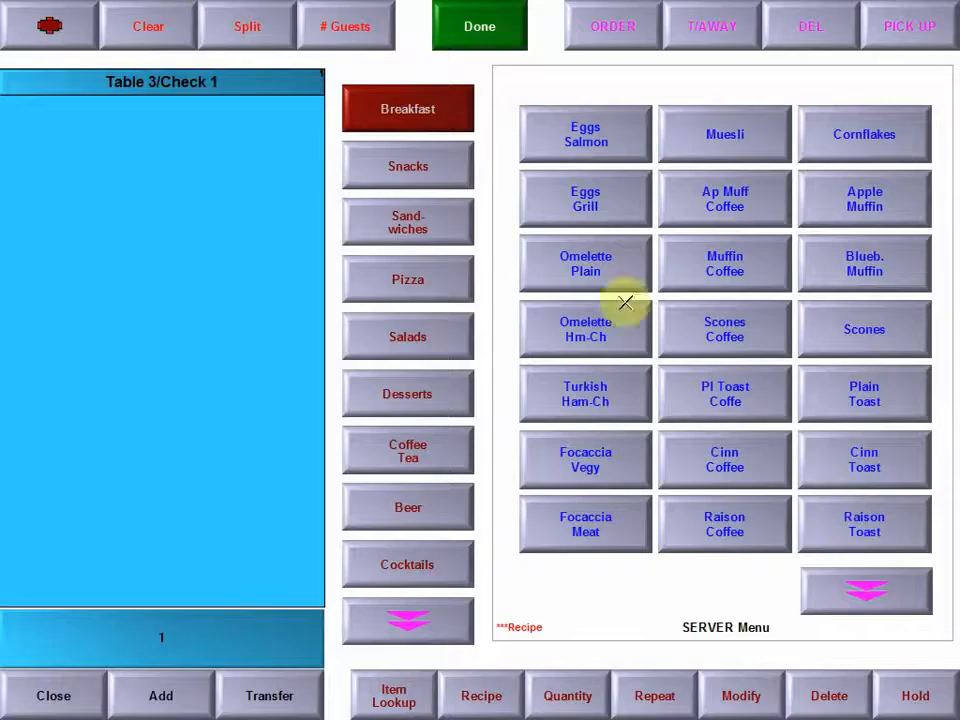
# Step: Add a Meat Lovers S/W on wholemeal and an HCT S/W on white bread to table 3's check
pyautogui.click(390, 221)
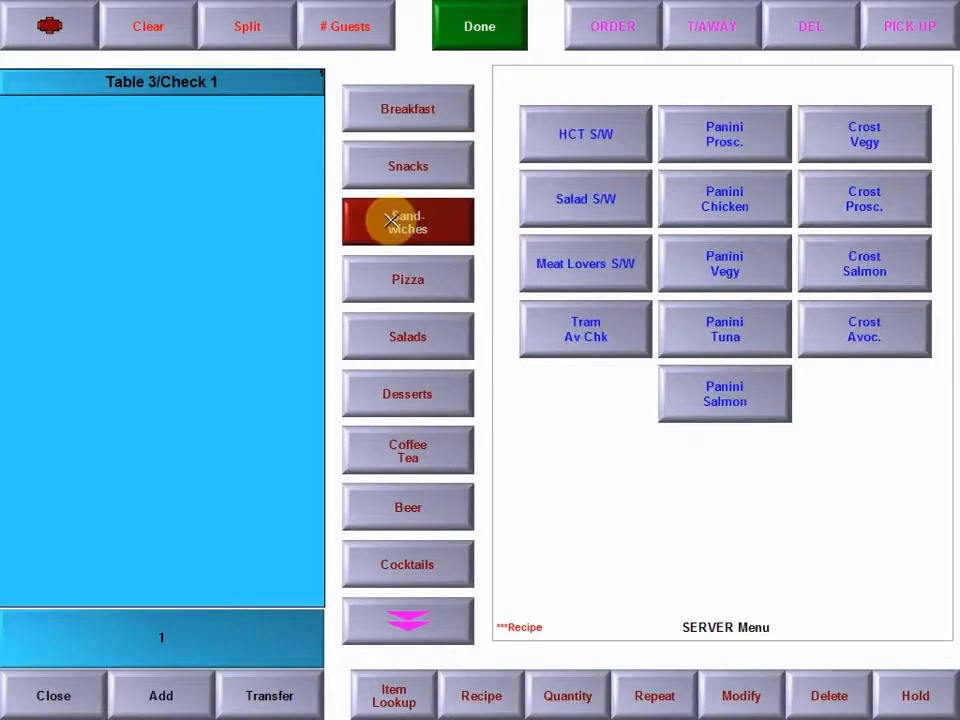
pyautogui.click(597, 259)
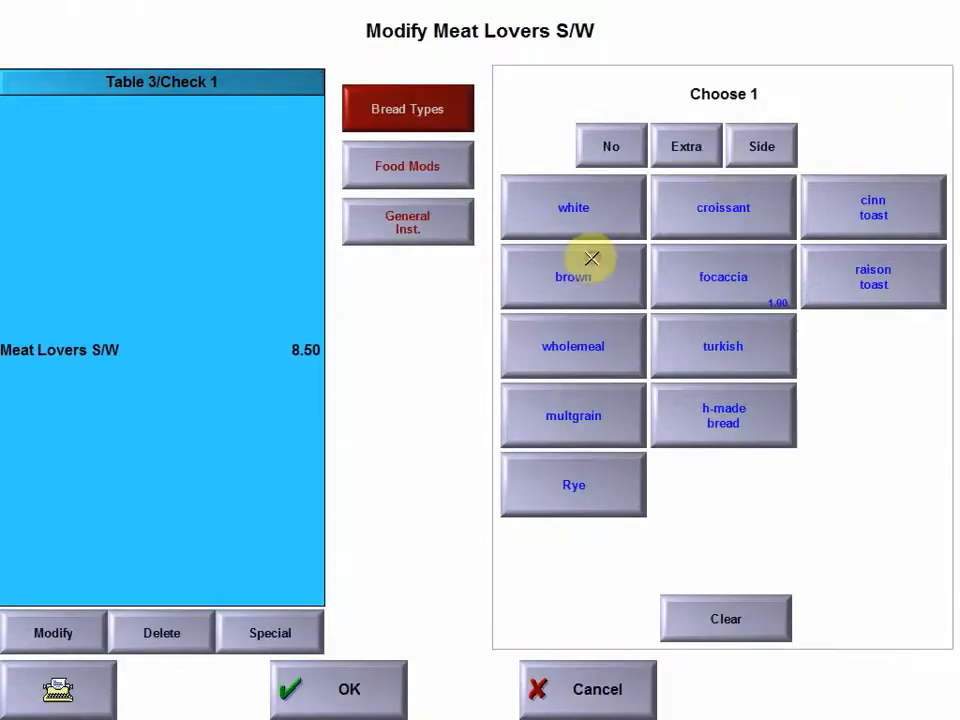
pyautogui.click(574, 346)
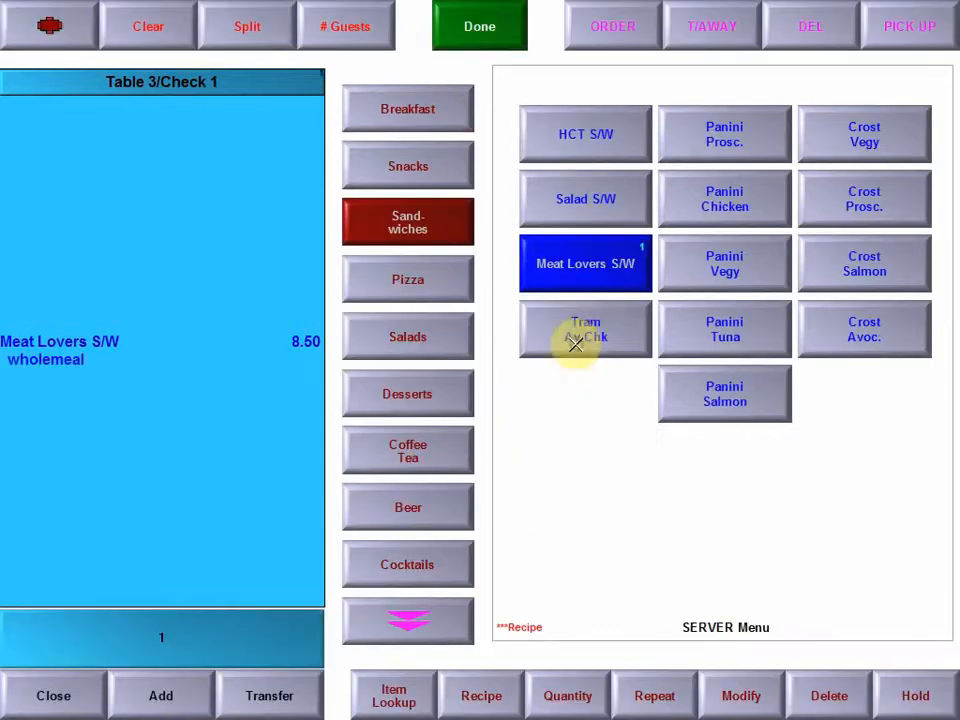
pyautogui.click(597, 136)
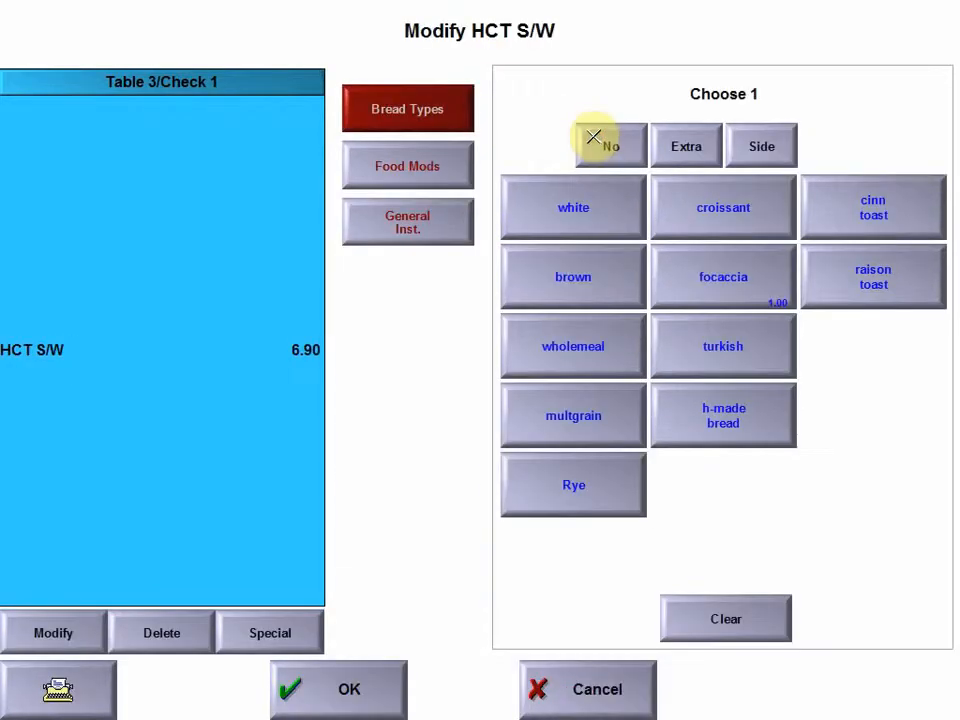
pyautogui.click(570, 205)
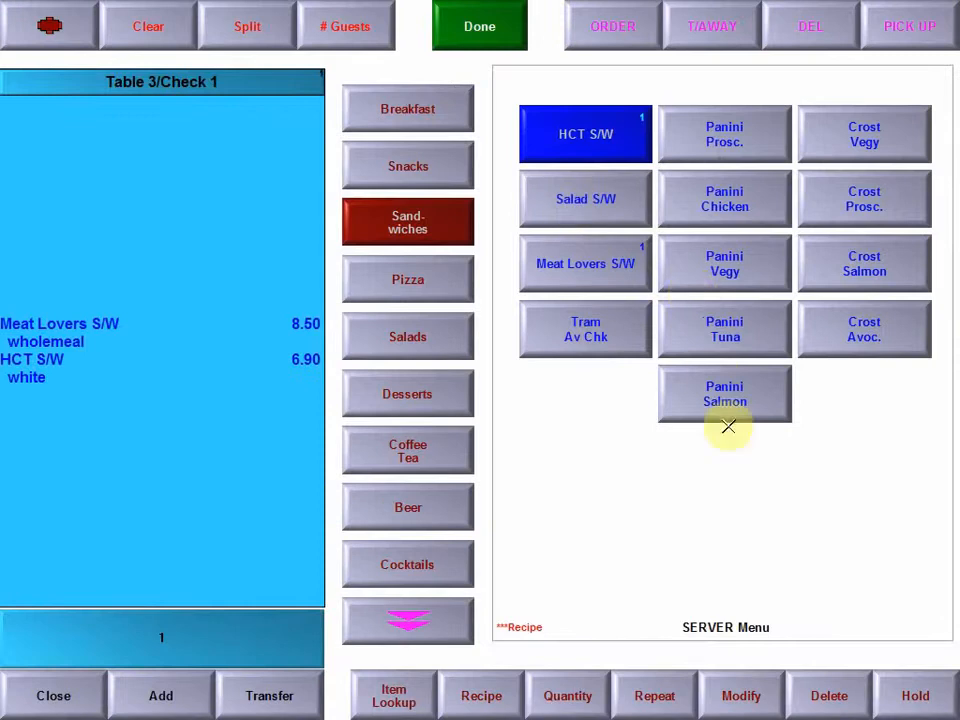
# Step: Modify the HCT S/W with the food instruction NO butter
pyautogui.click(752, 696)
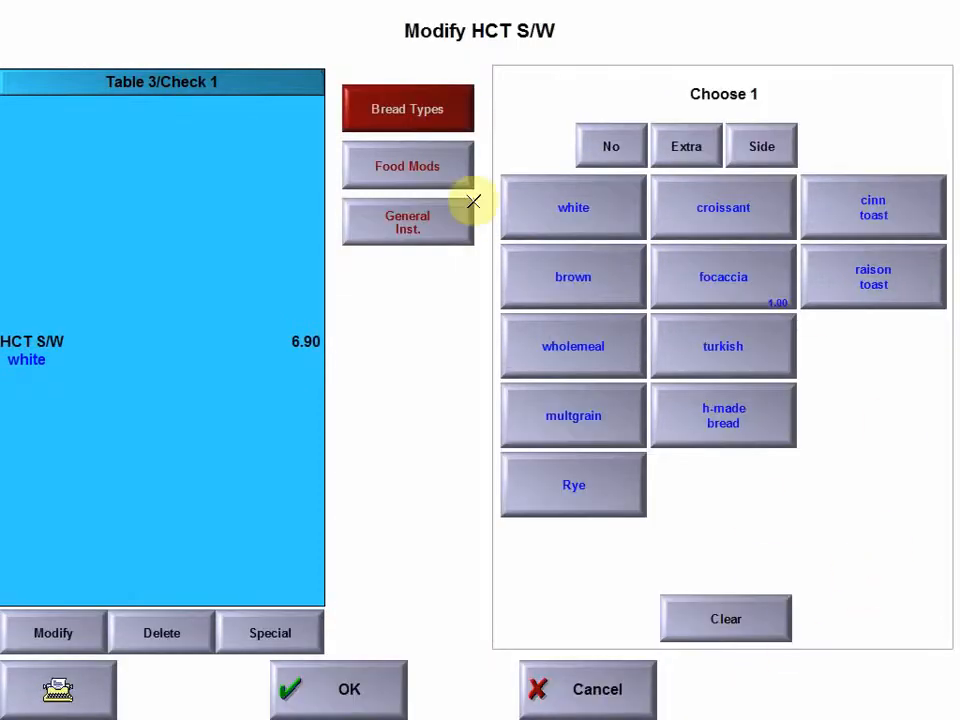
pyautogui.click(442, 170)
pyautogui.click(612, 145)
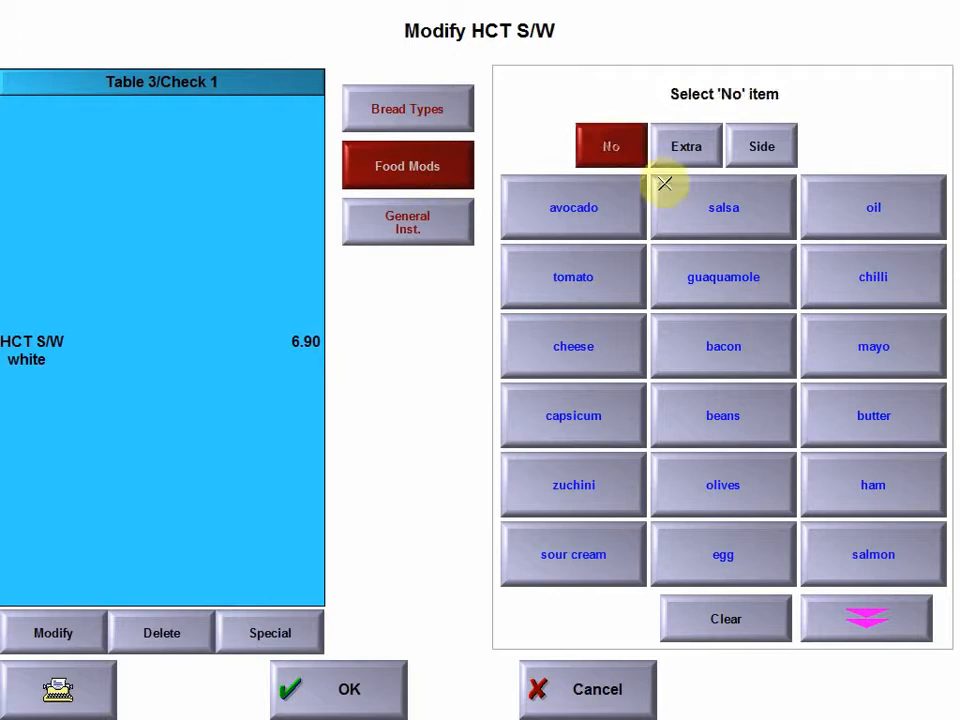
pyautogui.click(825, 416)
pyautogui.click(347, 688)
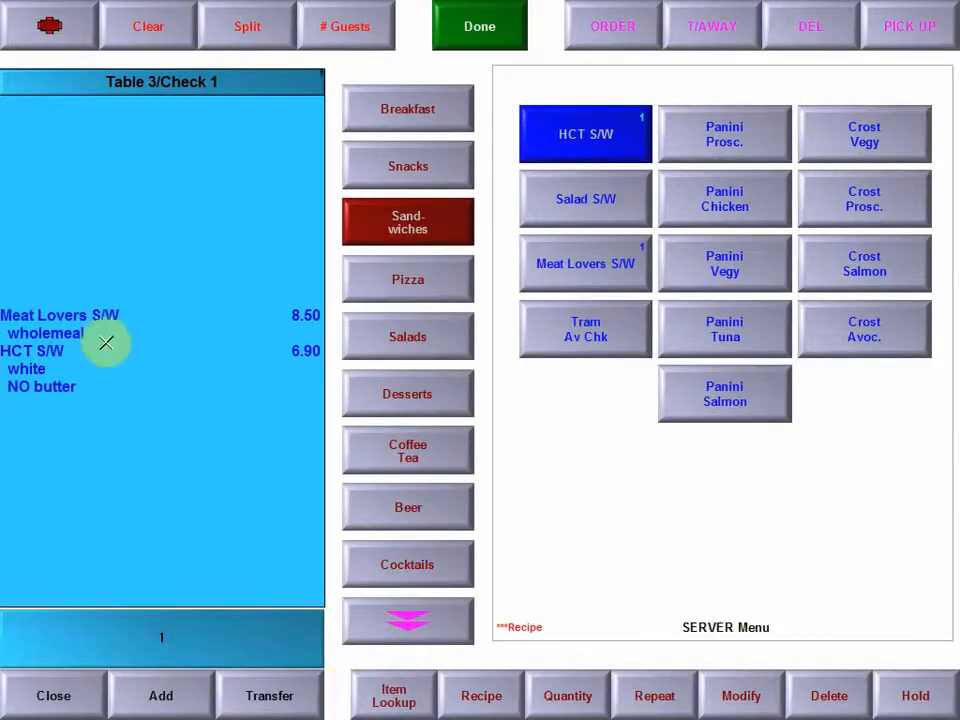
# Step: Modify the Meat Lovers S/W on table 3's check with the food instruction NO avocado
pyautogui.click(38, 316)
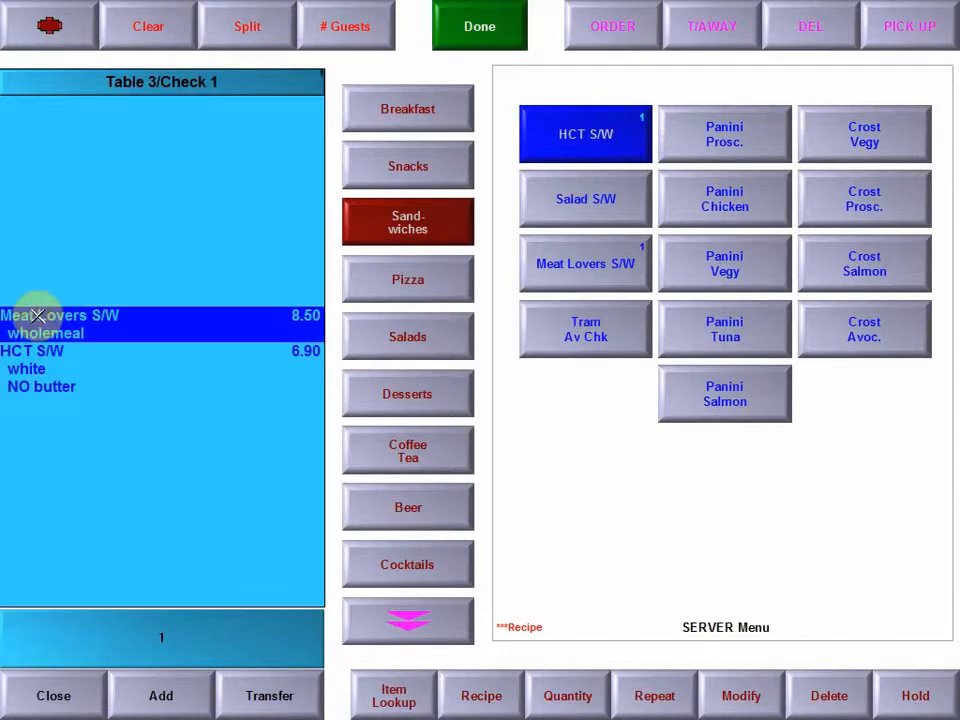
pyautogui.click(741, 695)
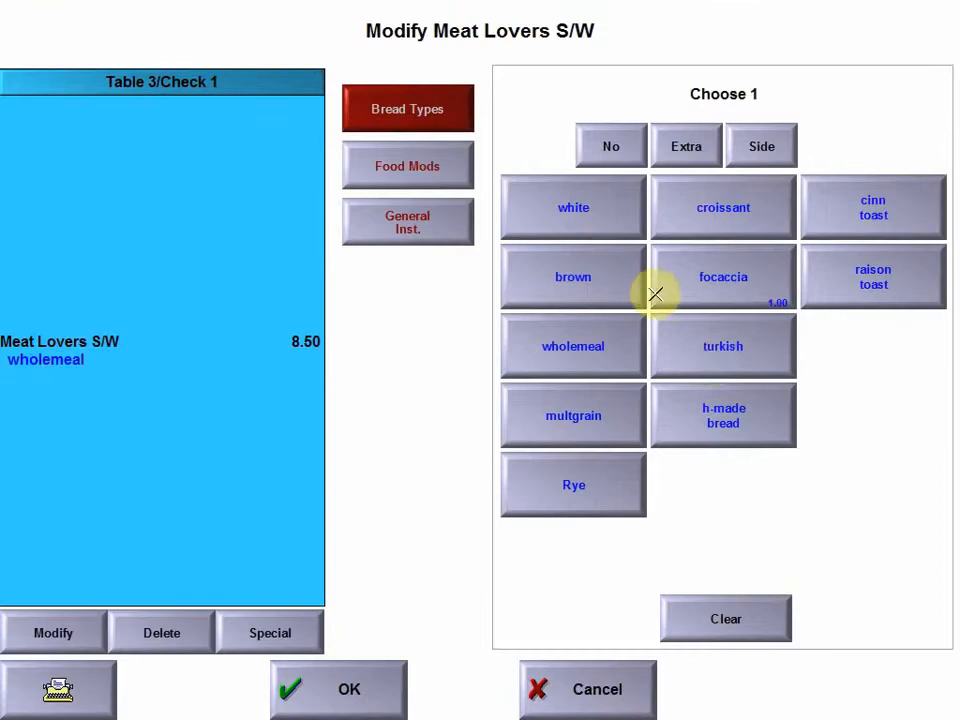
pyautogui.click(430, 167)
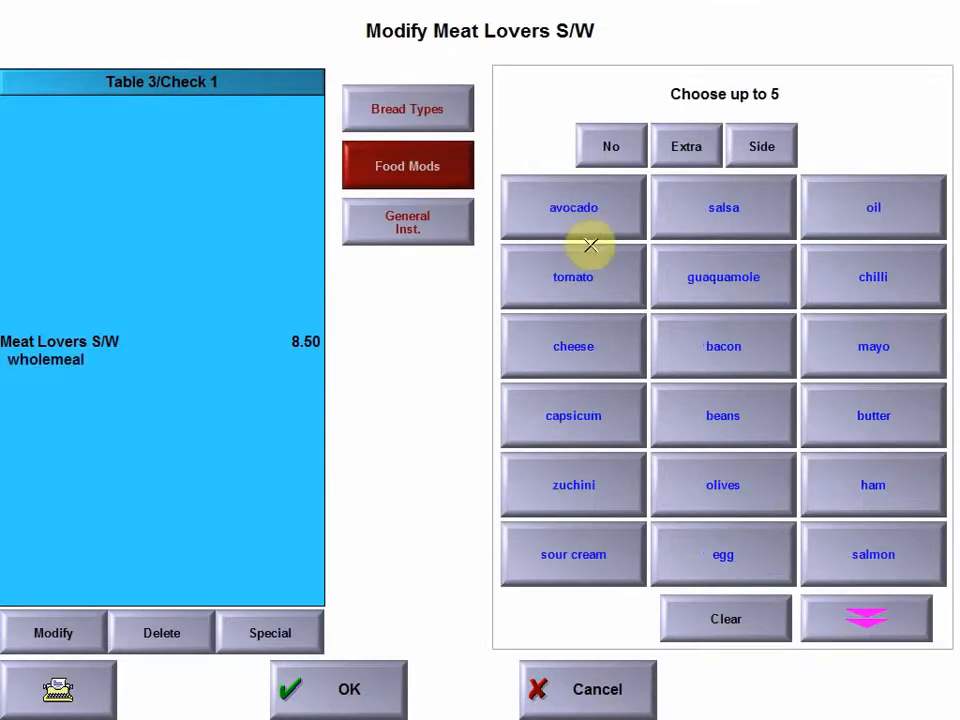
pyautogui.click(613, 146)
pyautogui.click(570, 208)
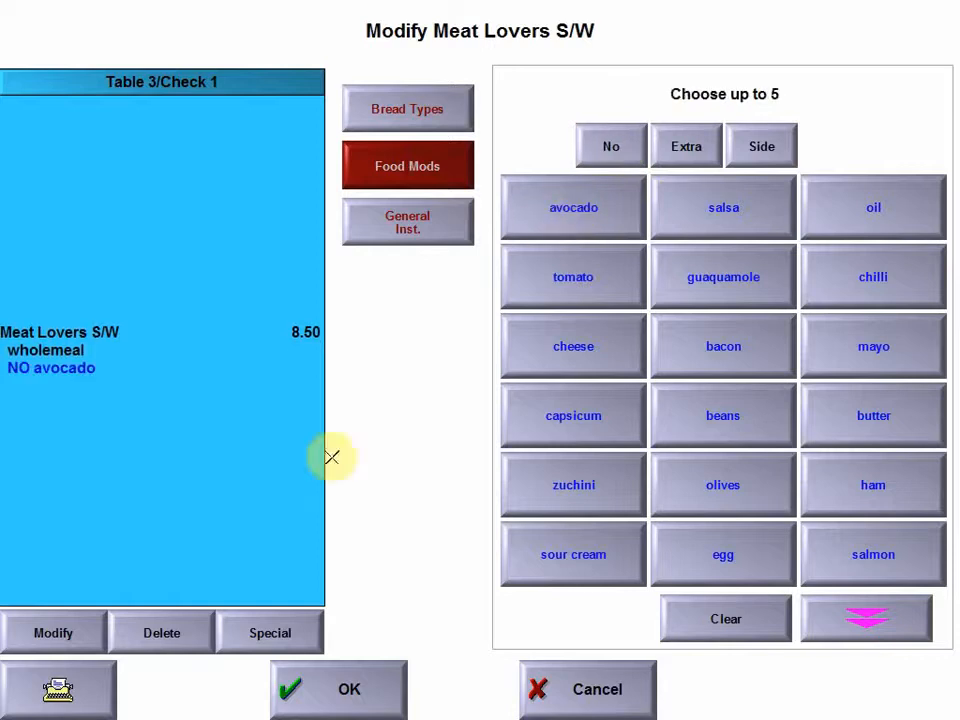
pyautogui.click(350, 689)
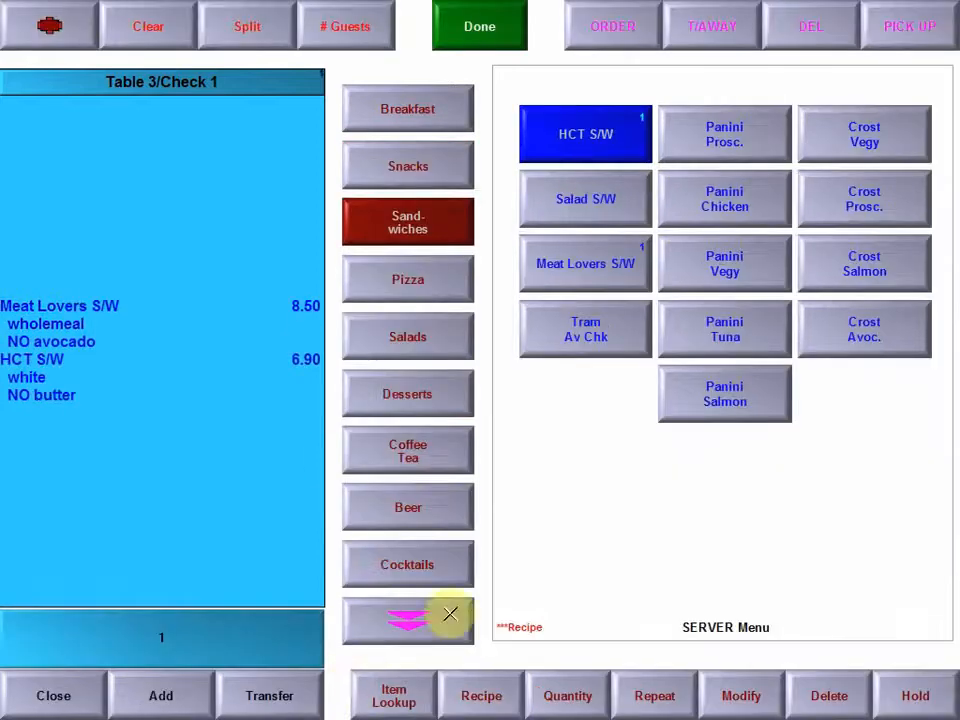
# Step: Add a Heineken and a Scotch House with a Coke mixer to table 3's check
pyautogui.click(430, 510)
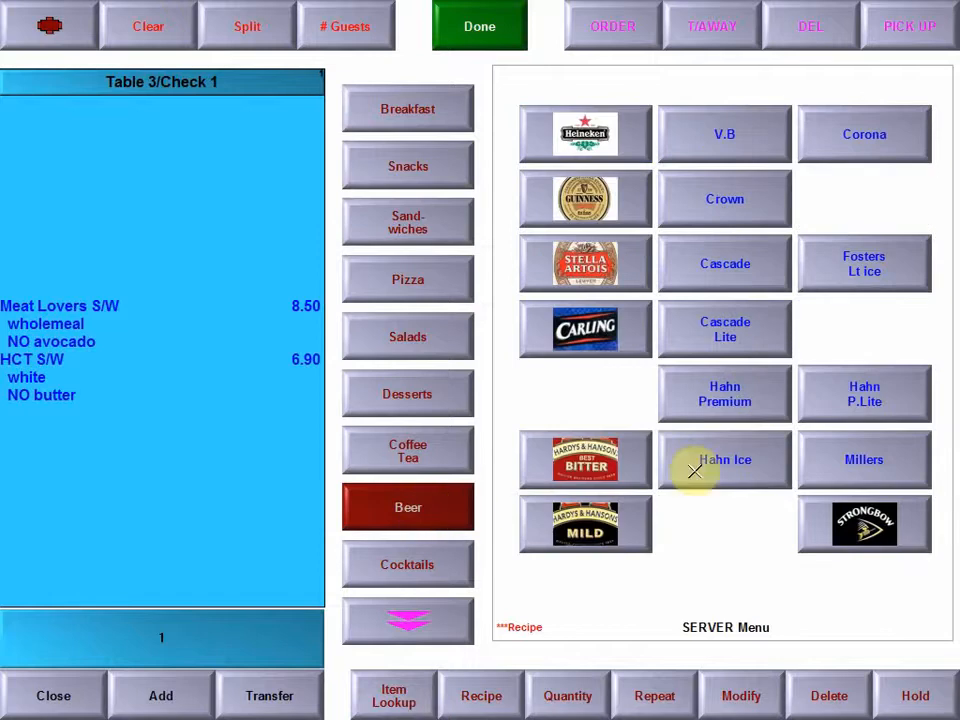
pyautogui.click(585, 134)
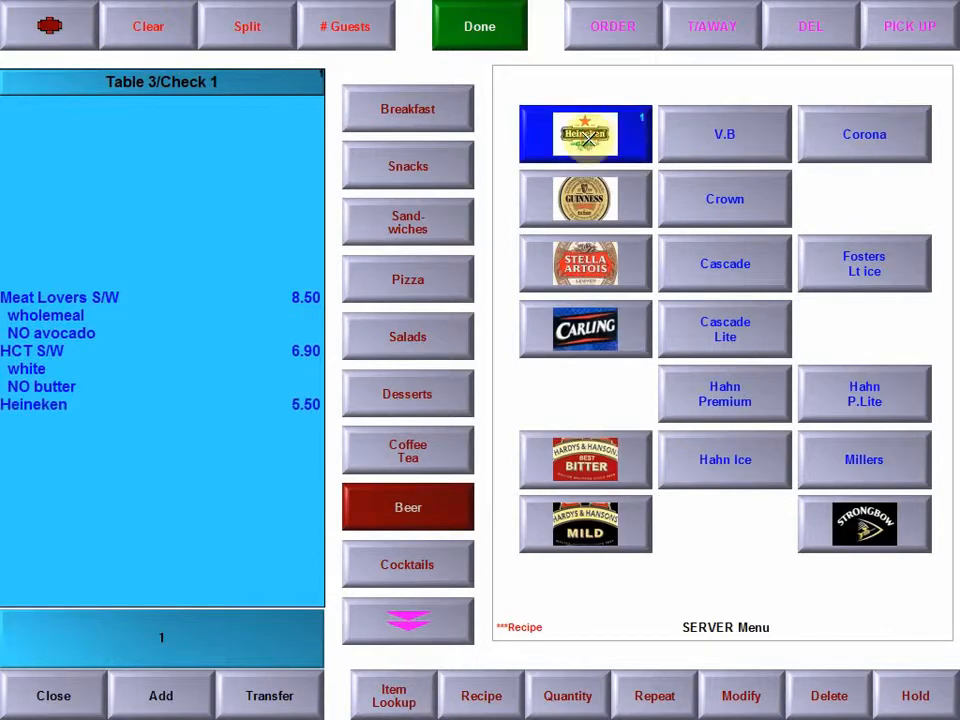
pyautogui.click(424, 619)
pyautogui.click(425, 221)
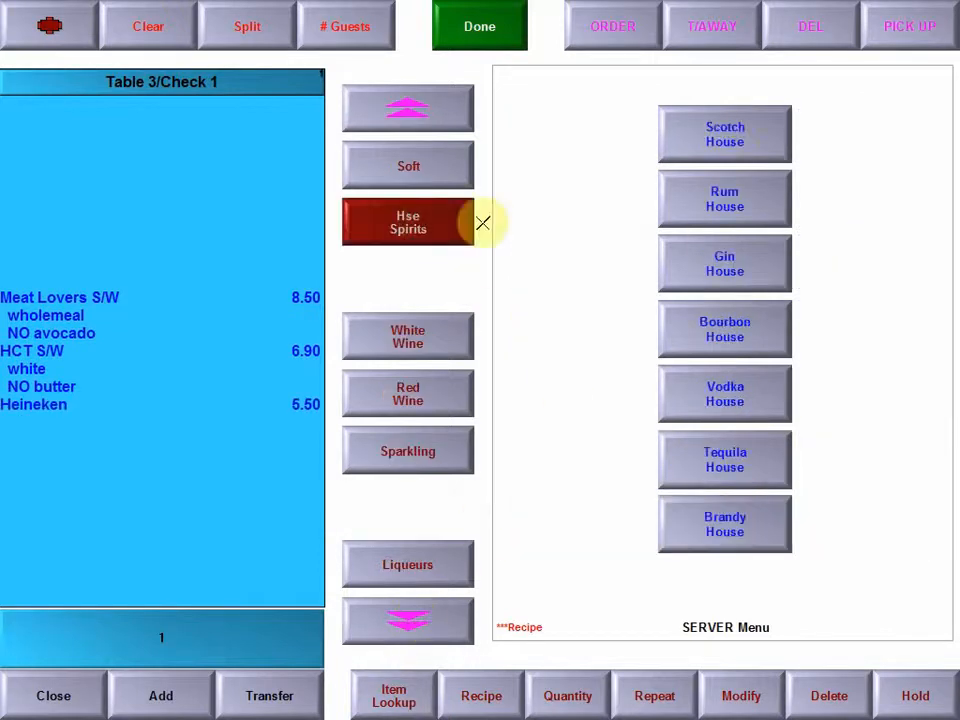
pyautogui.click(724, 133)
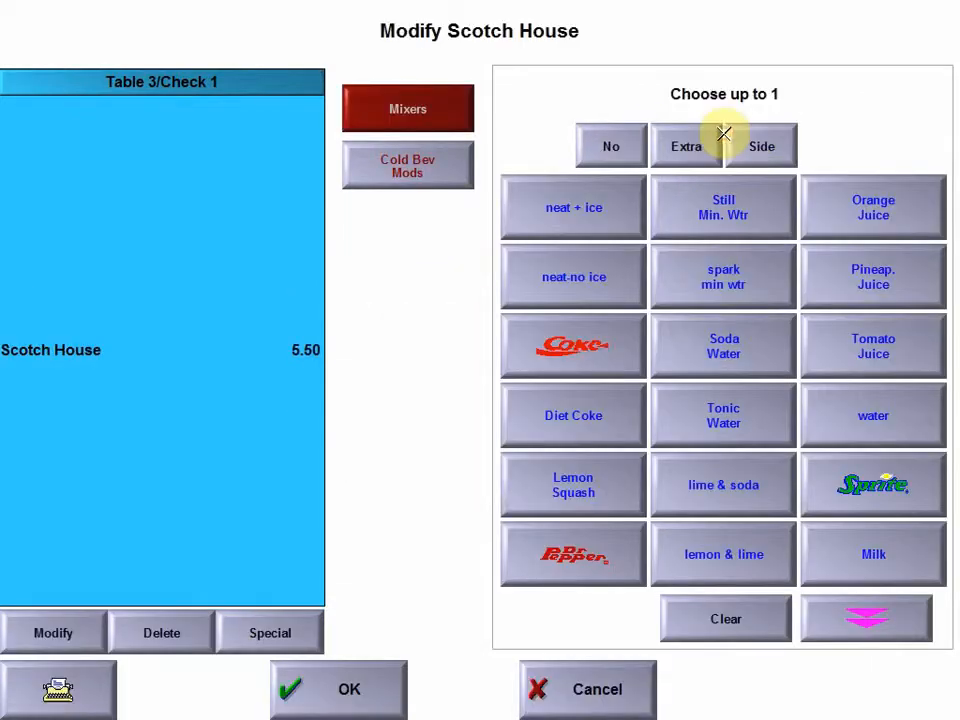
pyautogui.click(578, 345)
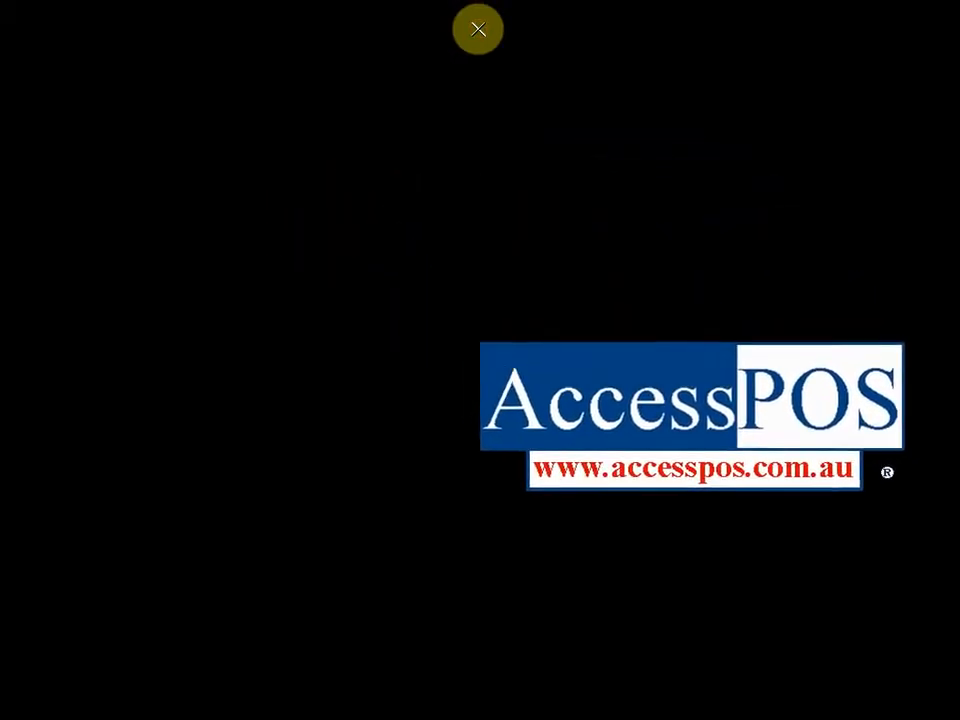
# Step: Sign back in with the employee number to reach the table layout
pyautogui.click(395, 290)
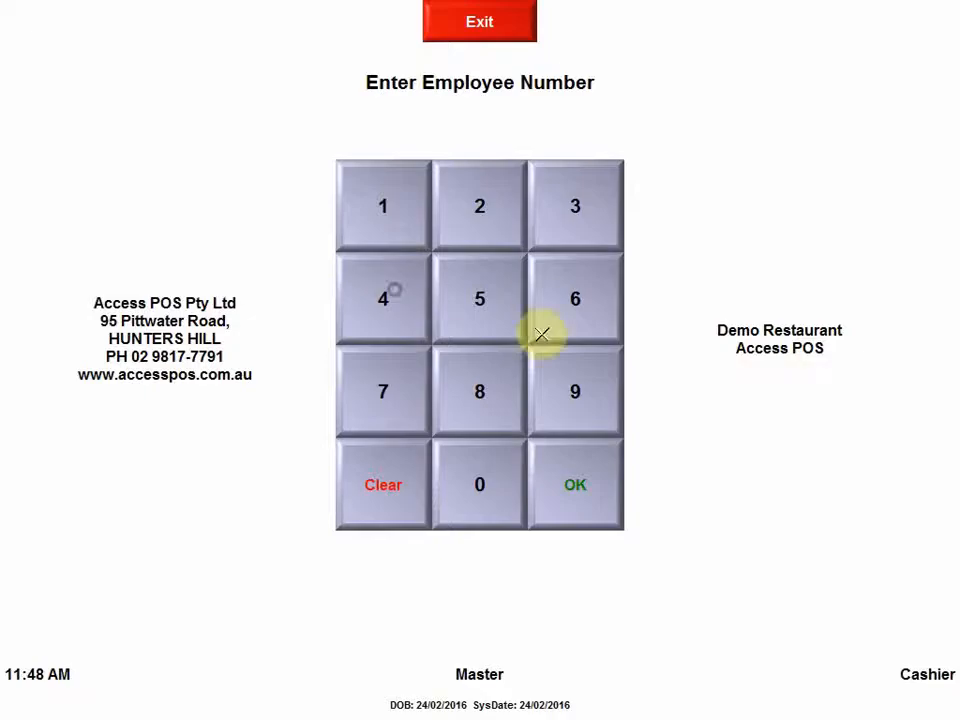
pyautogui.click(391, 214)
pyautogui.doubleClick(493, 474)
pyautogui.click(566, 481)
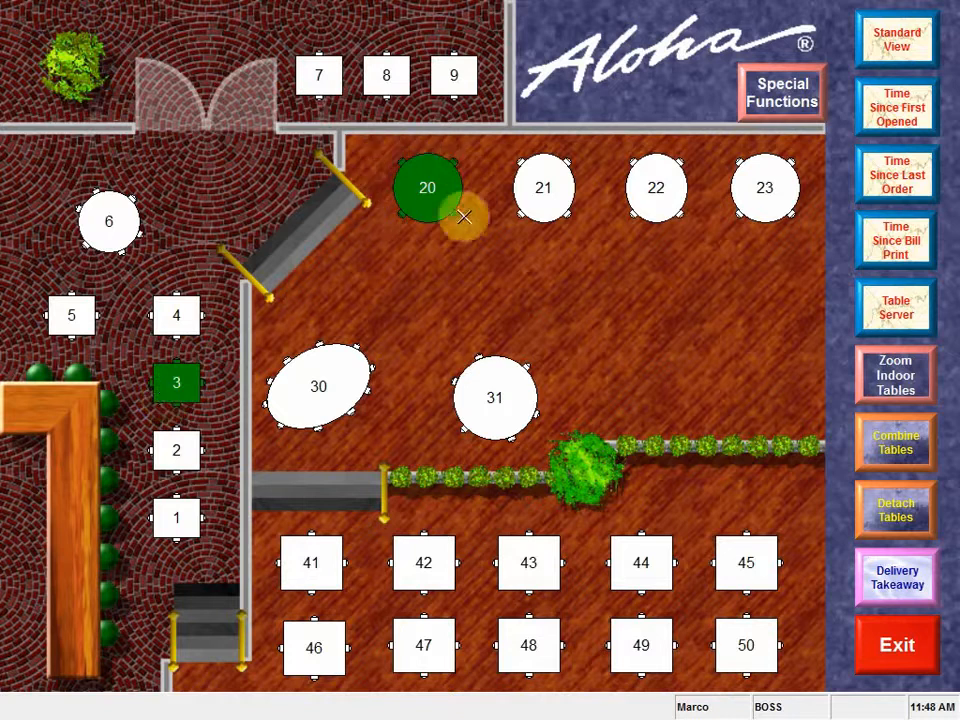
# Step: Reopen table 20's check and add a Cosmopolitan cocktail
pyautogui.click(427, 184)
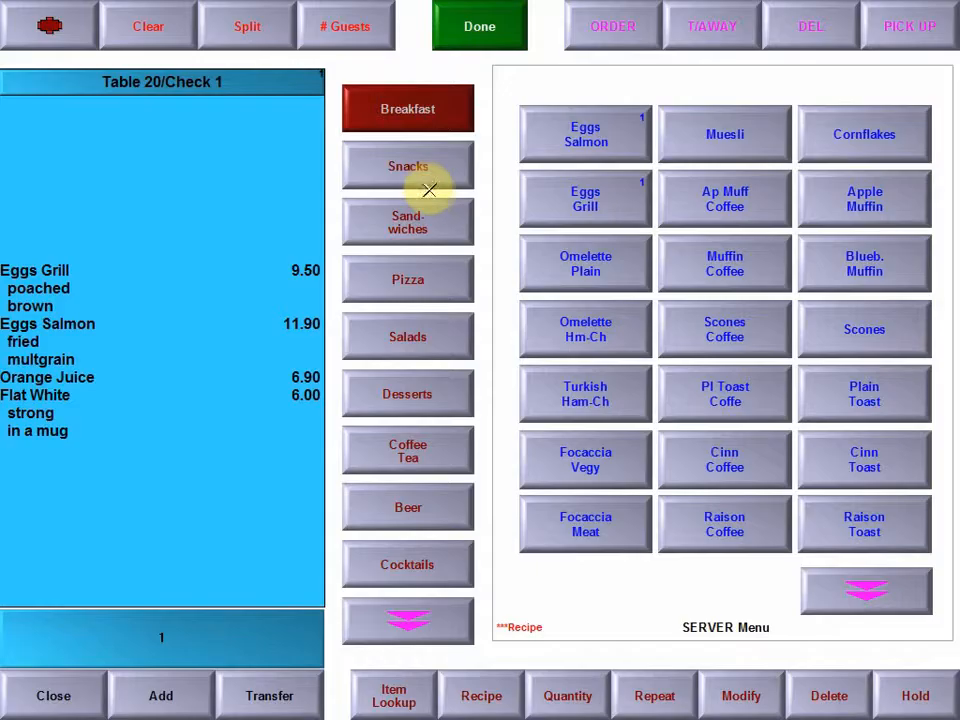
pyautogui.click(421, 565)
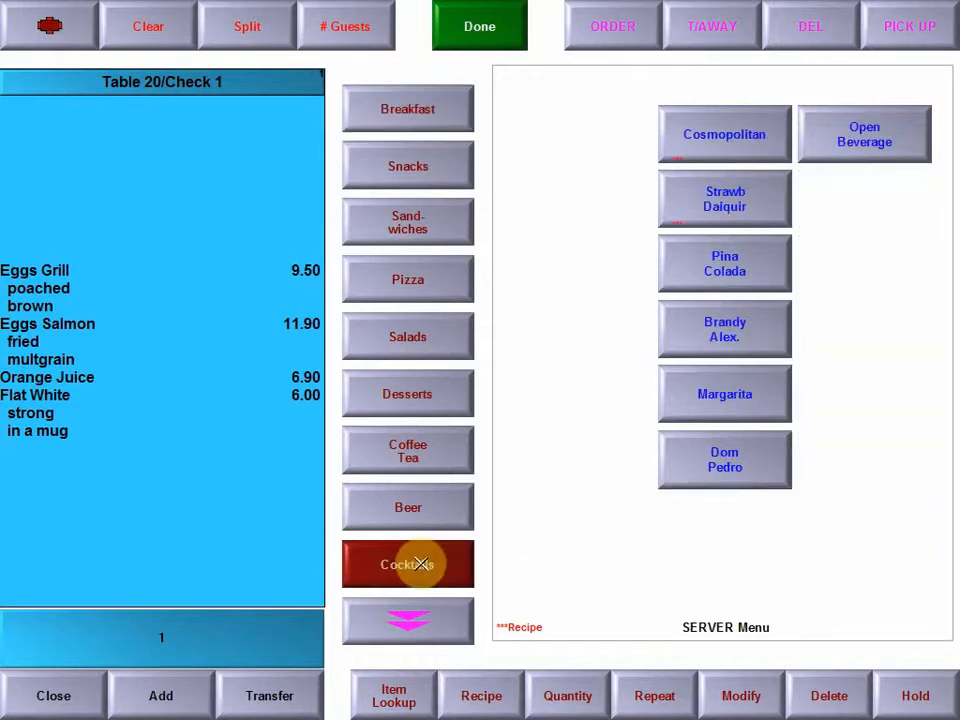
pyautogui.click(725, 135)
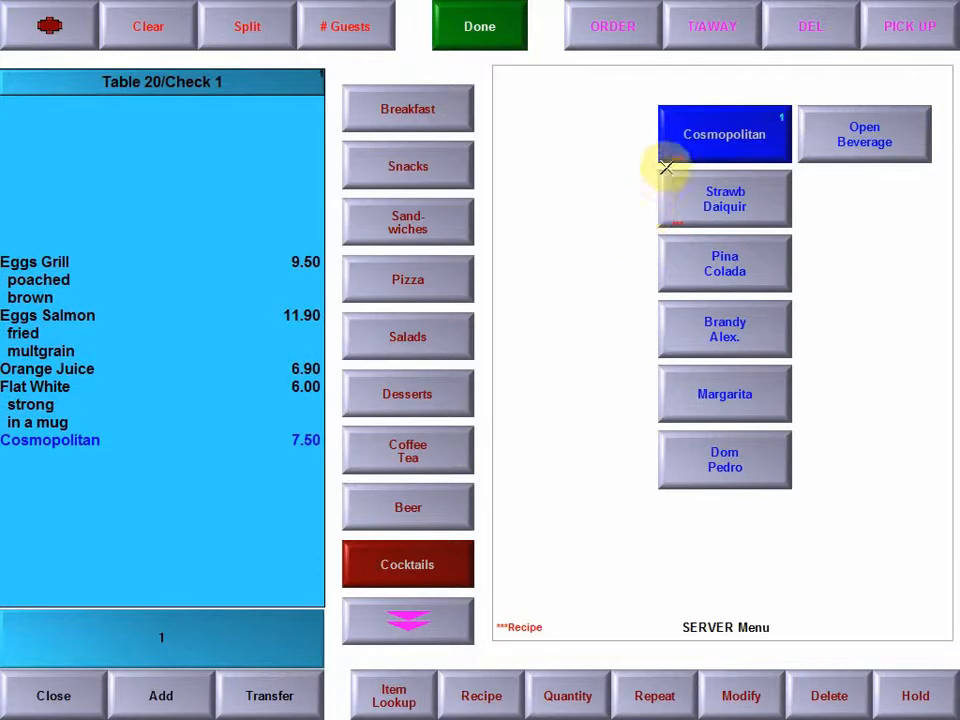
# Step: View both pages of the Cosmopolitan's recipe information and return to the check
pyautogui.click(480, 700)
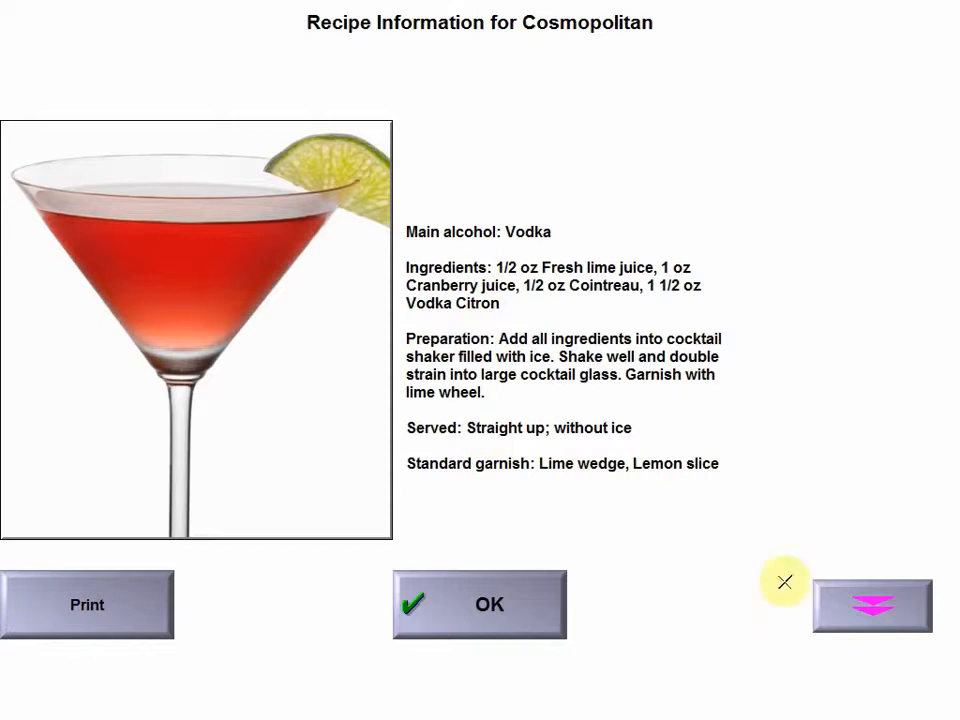
pyautogui.click(877, 609)
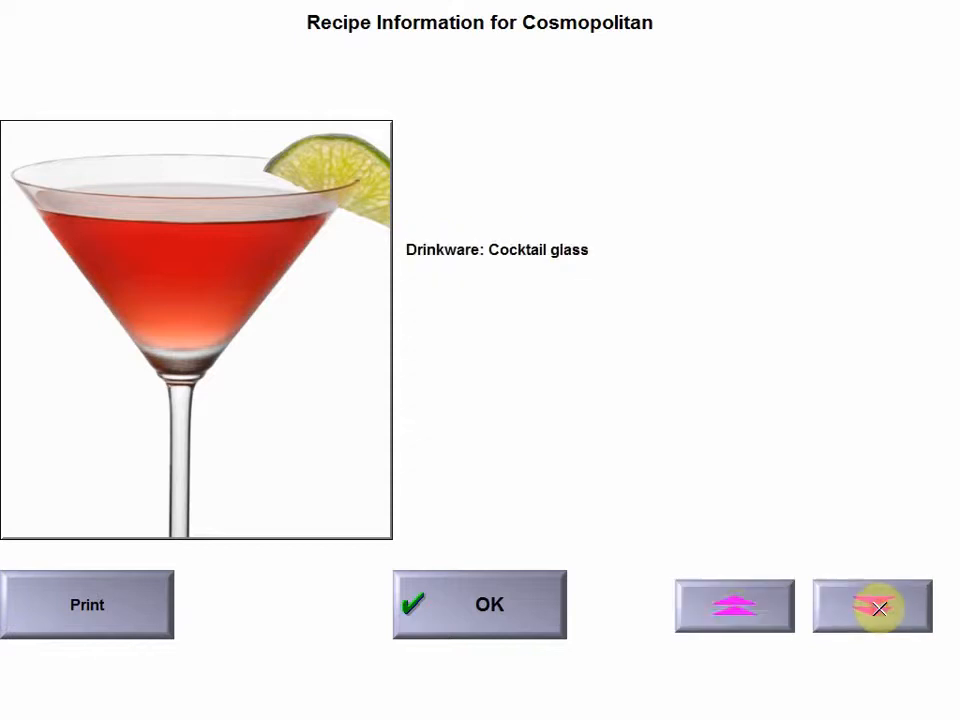
pyautogui.click(737, 617)
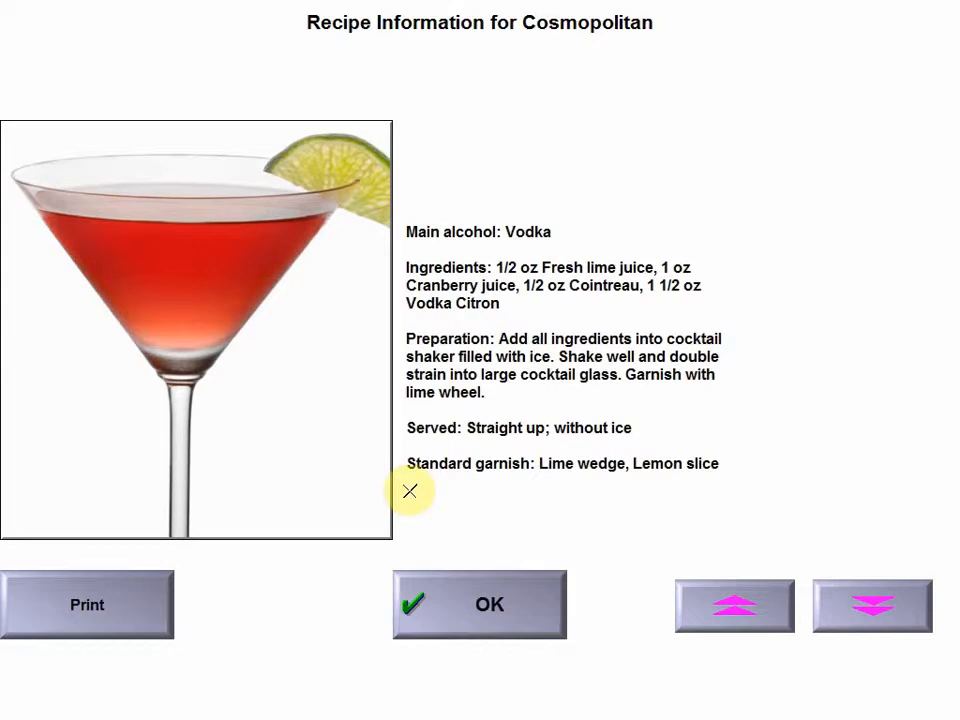
pyautogui.click(488, 603)
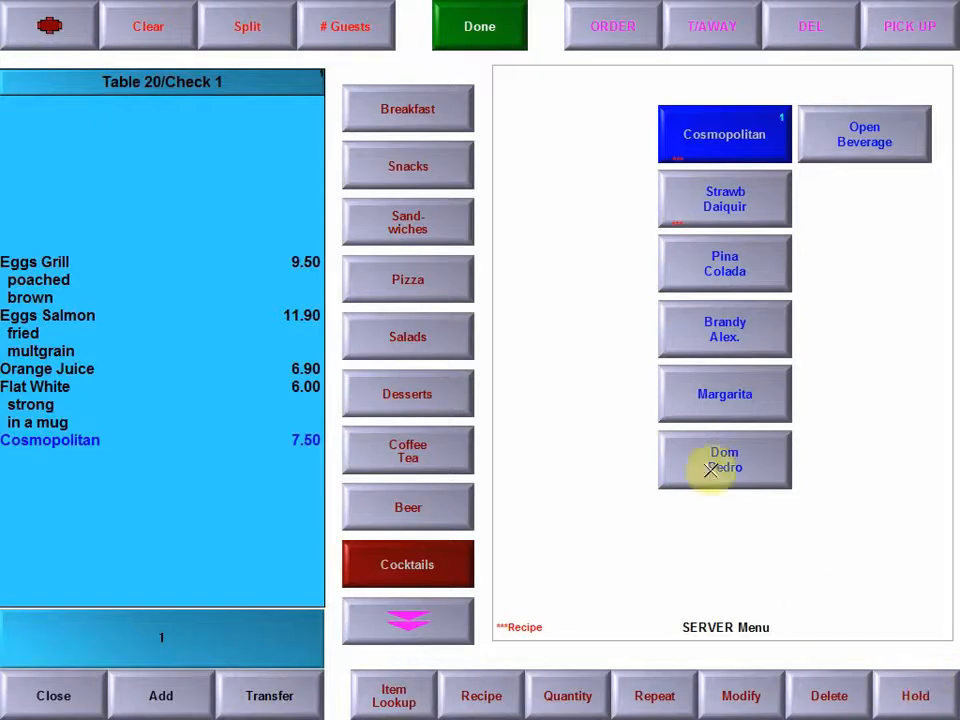
# Step: Add a Caprese salad and a Cheesecake with cream to table 20's check
pyautogui.click(455, 345)
pyautogui.click(725, 316)
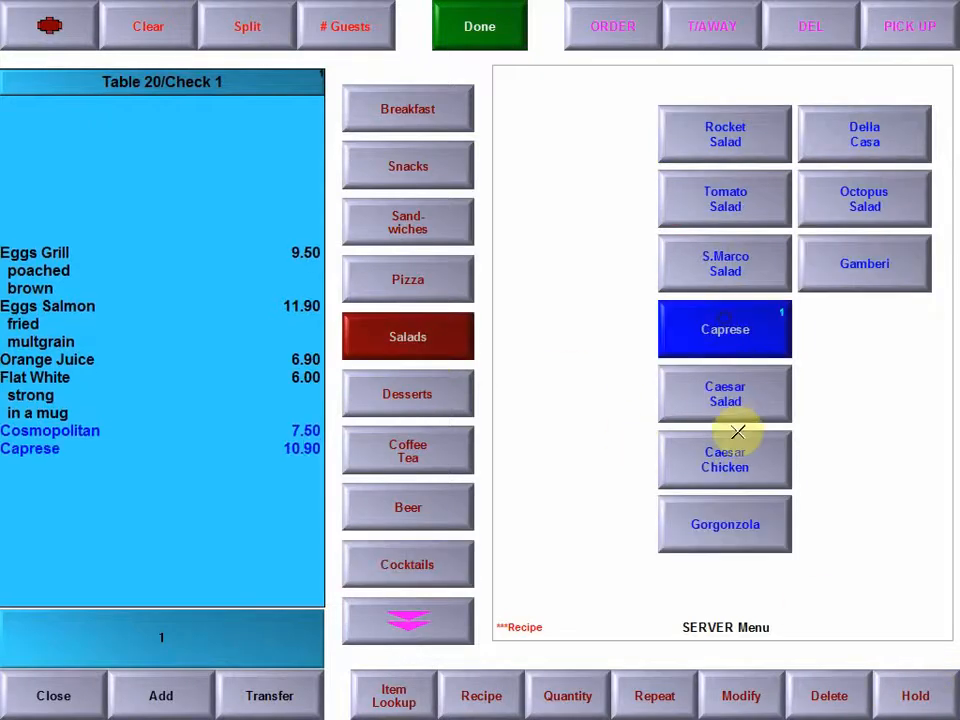
pyautogui.click(433, 390)
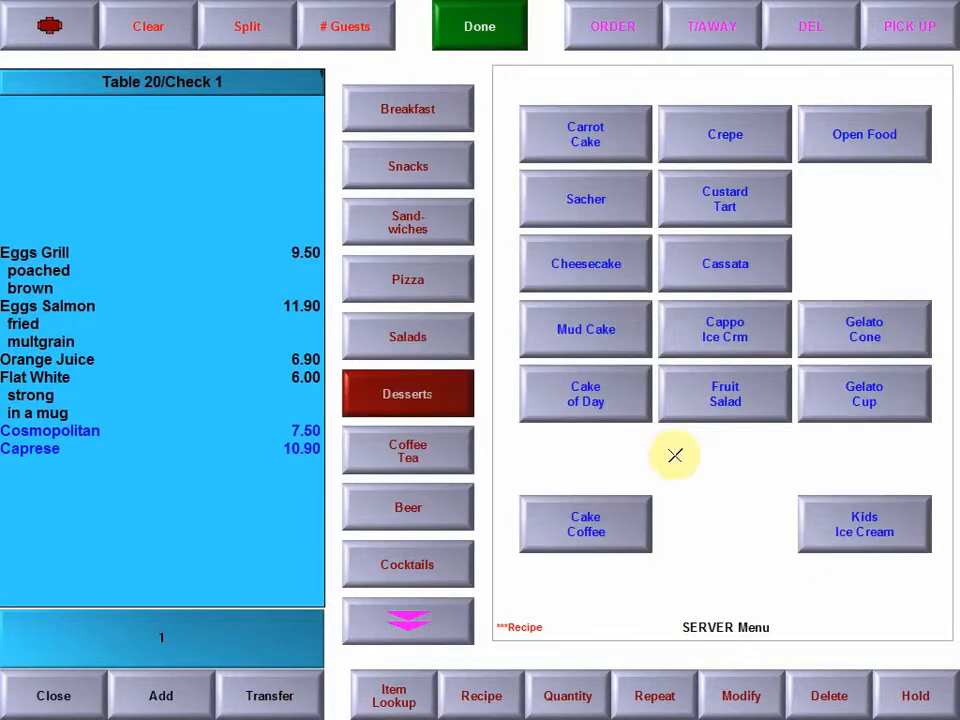
pyautogui.click(598, 266)
pyautogui.click(727, 217)
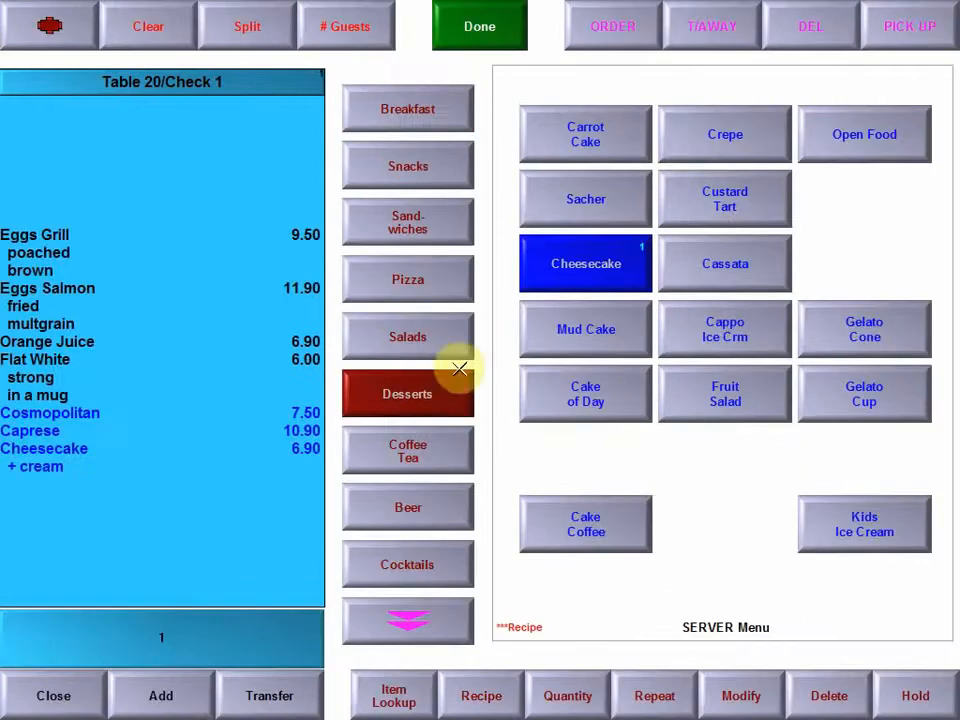
# Step: Put the Cheesecake with cream on hold and leave table 20's check for the table layout, sending the other new items
pyautogui.click(45, 462)
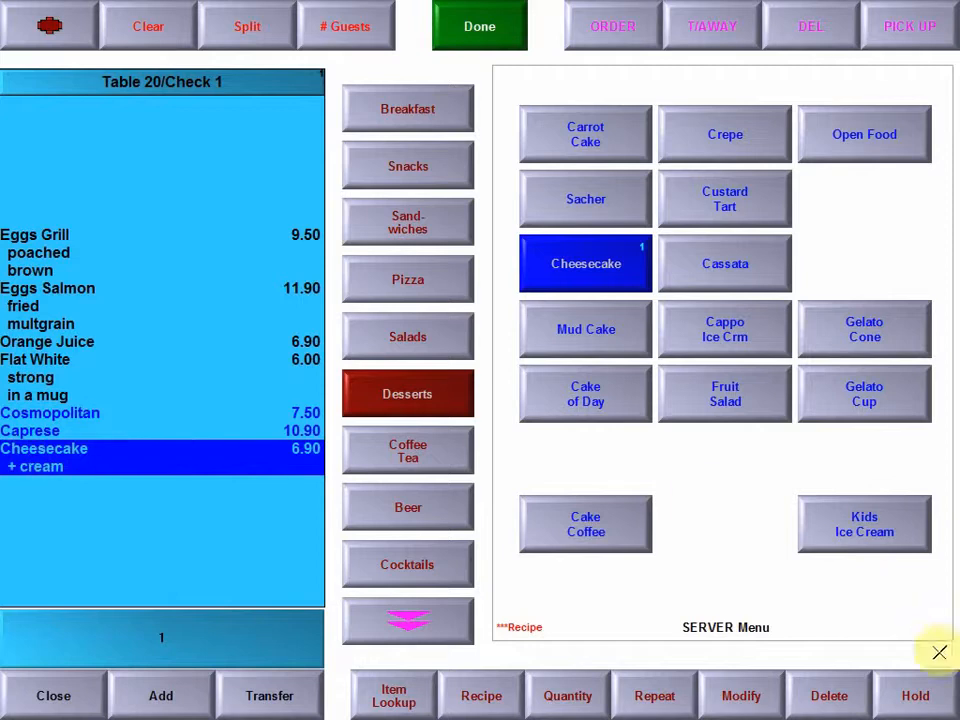
pyautogui.click(915, 695)
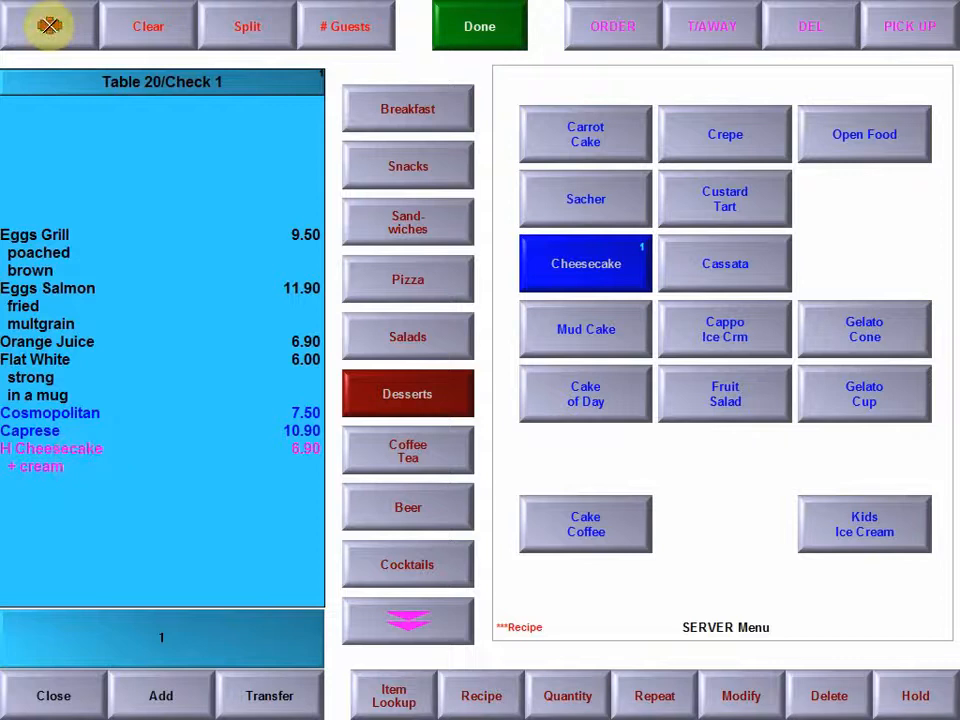
pyautogui.click(49, 26)
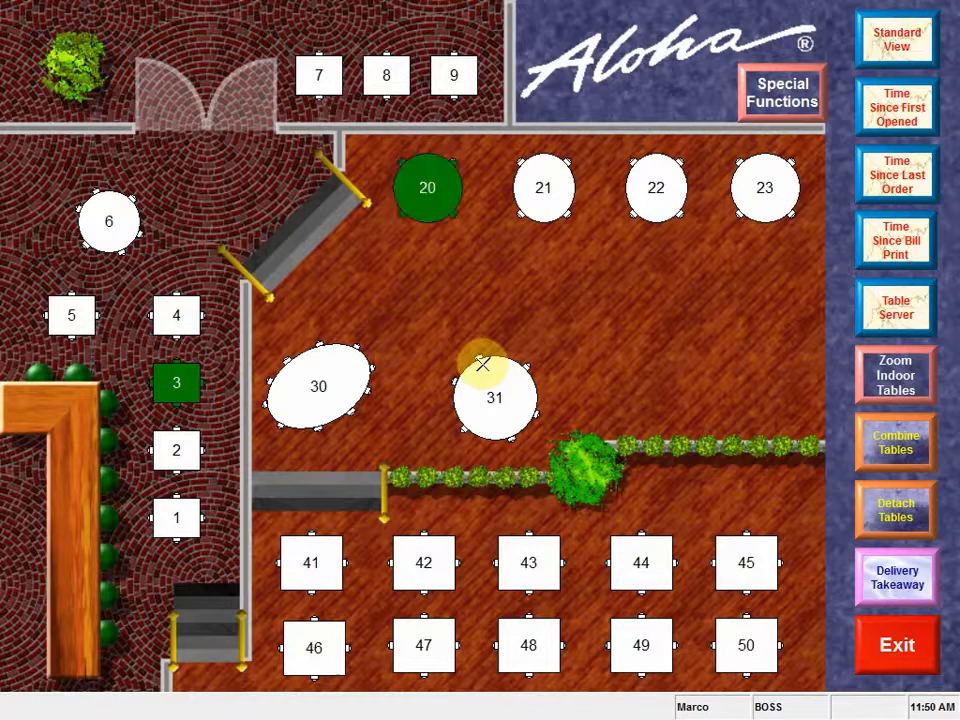
# Step: Reopen table 20's check and order the held Cheesecake with cream
pyautogui.click(427, 193)
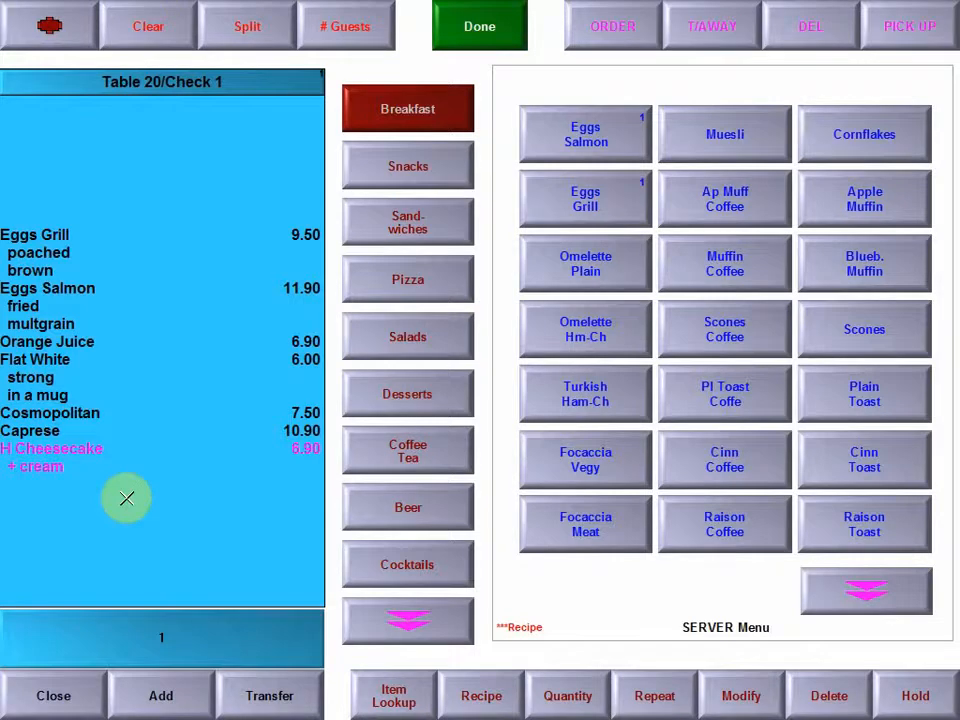
pyautogui.click(47, 454)
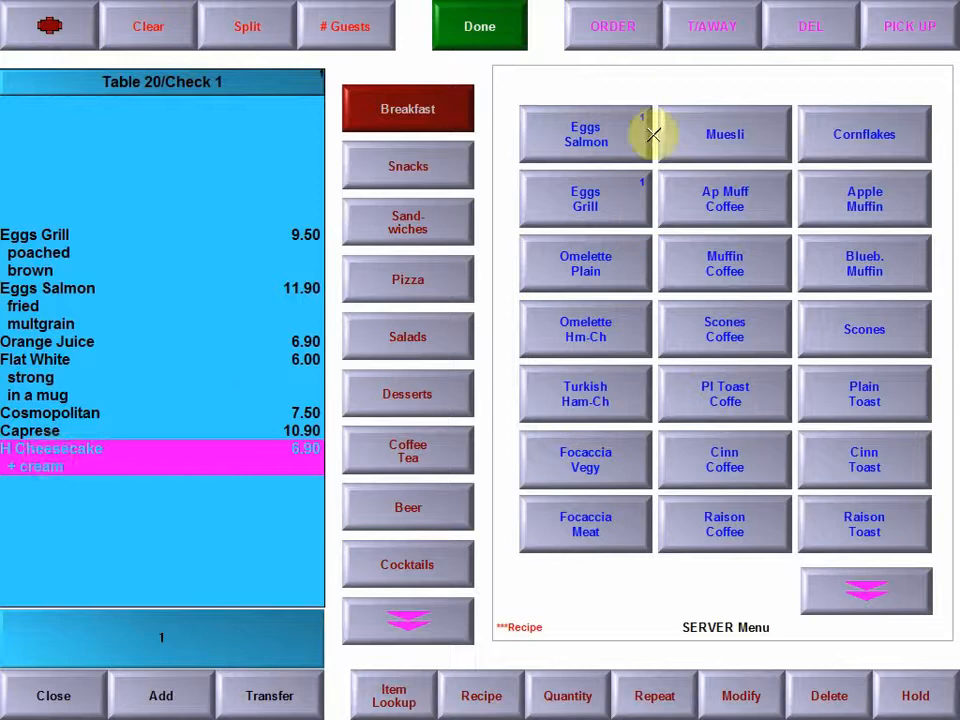
pyautogui.click(615, 33)
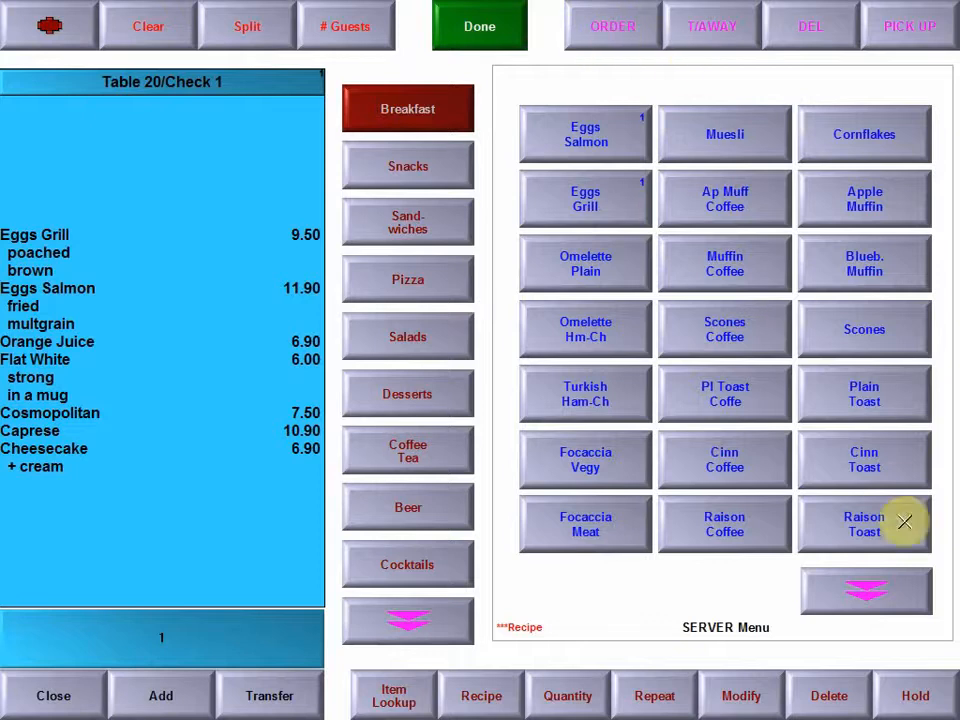
# Step: Void the Eggs Grill from table 20's check with the reason CHANGE MIND
pyautogui.click(826, 698)
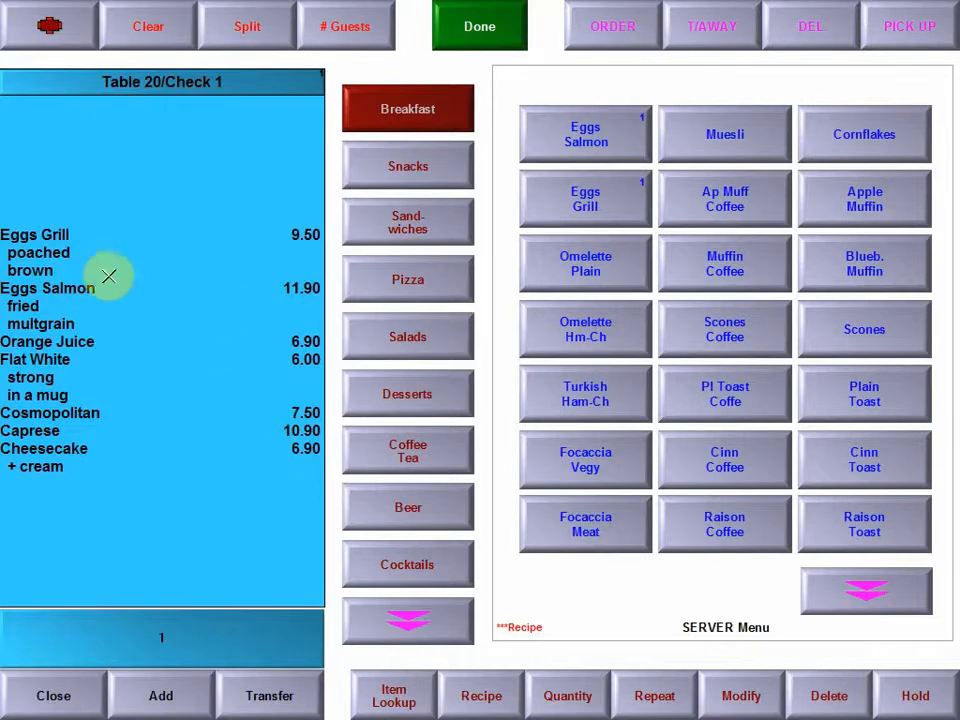
pyautogui.click(38, 237)
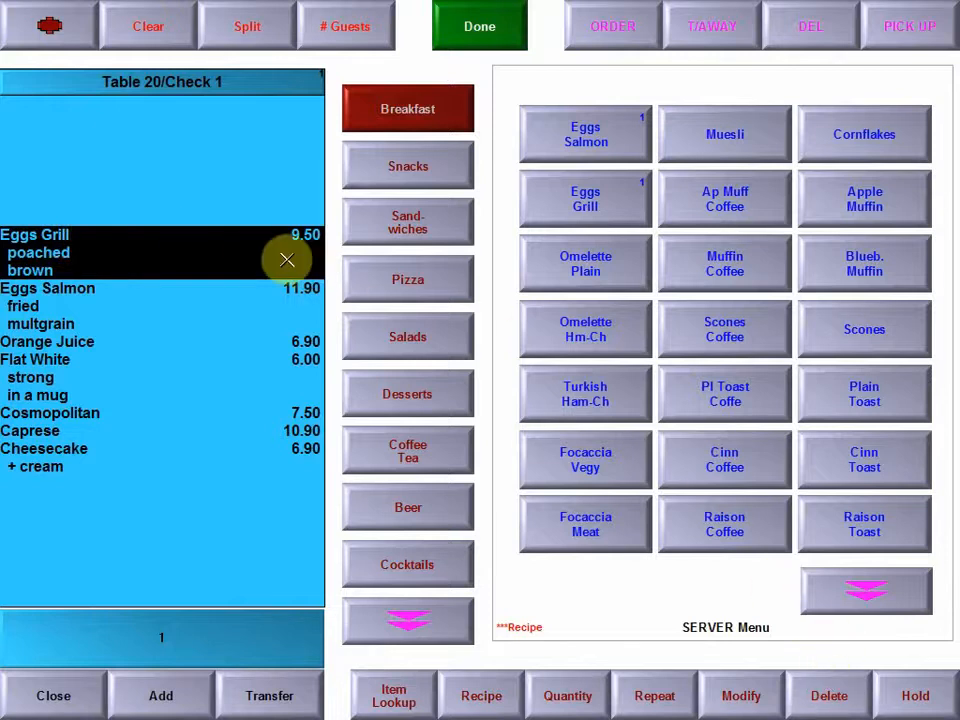
pyautogui.click(827, 691)
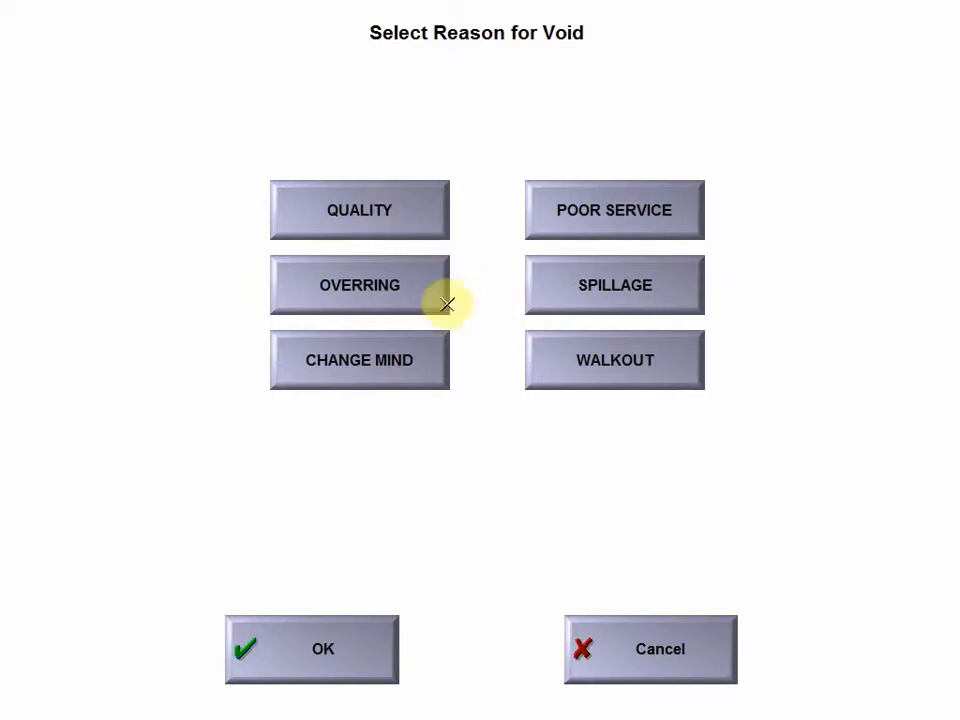
pyautogui.click(375, 360)
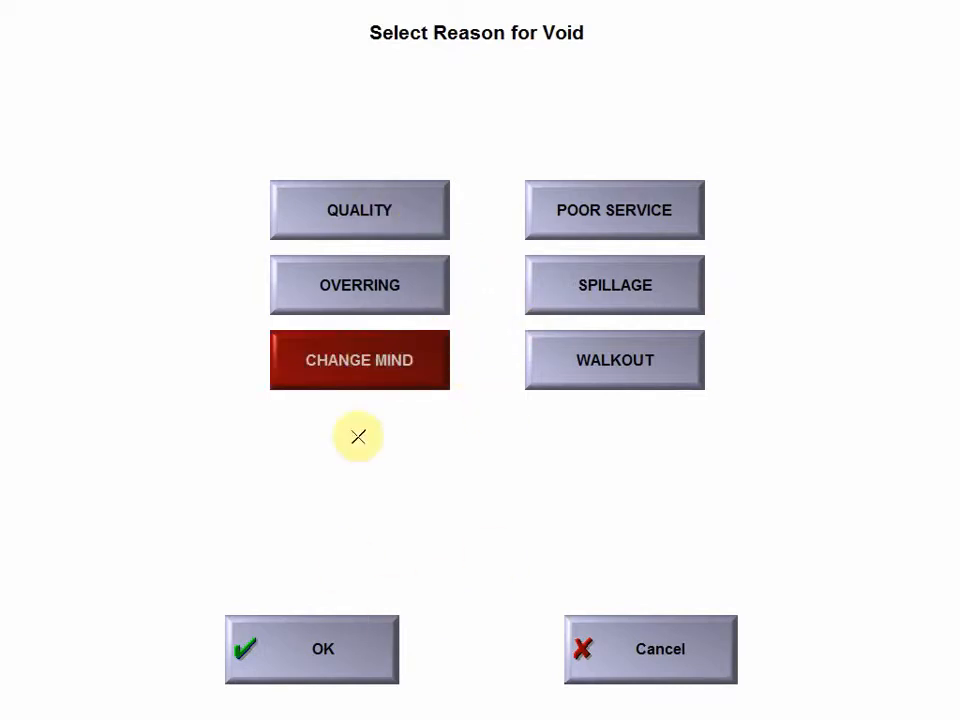
pyautogui.click(313, 639)
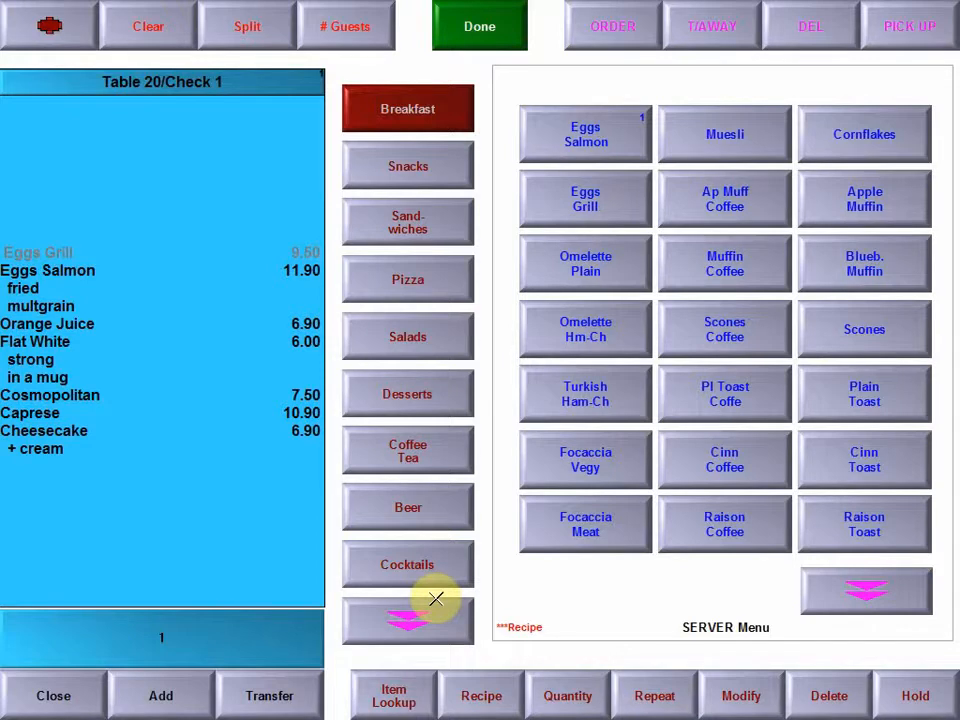
# Step: Repeat the strong Flat White in a mug on table 20's check
pyautogui.click(35, 342)
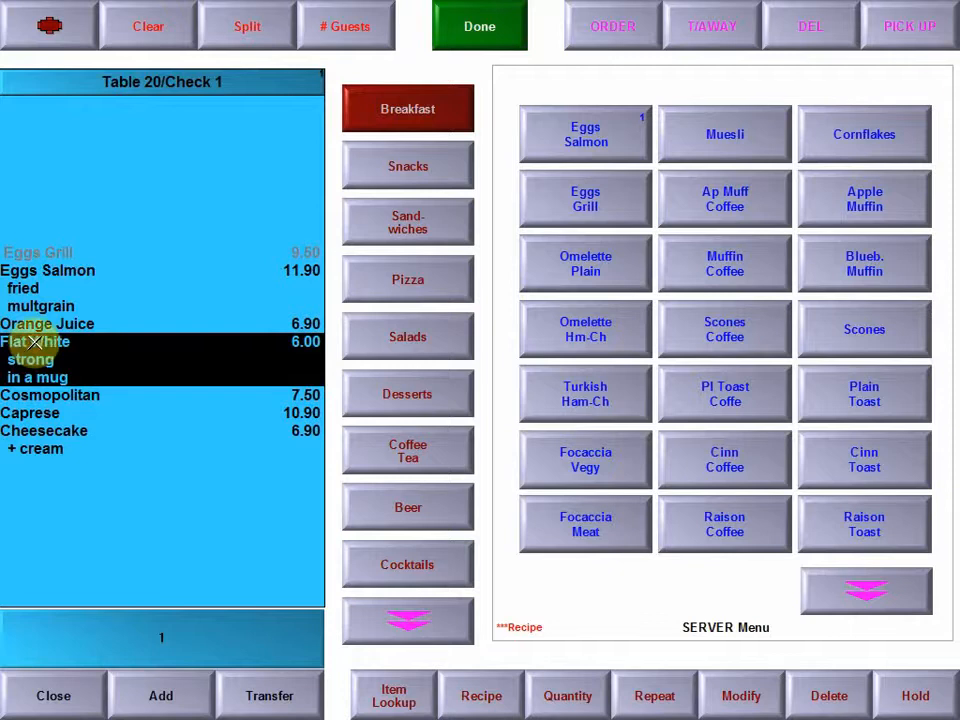
pyautogui.click(653, 692)
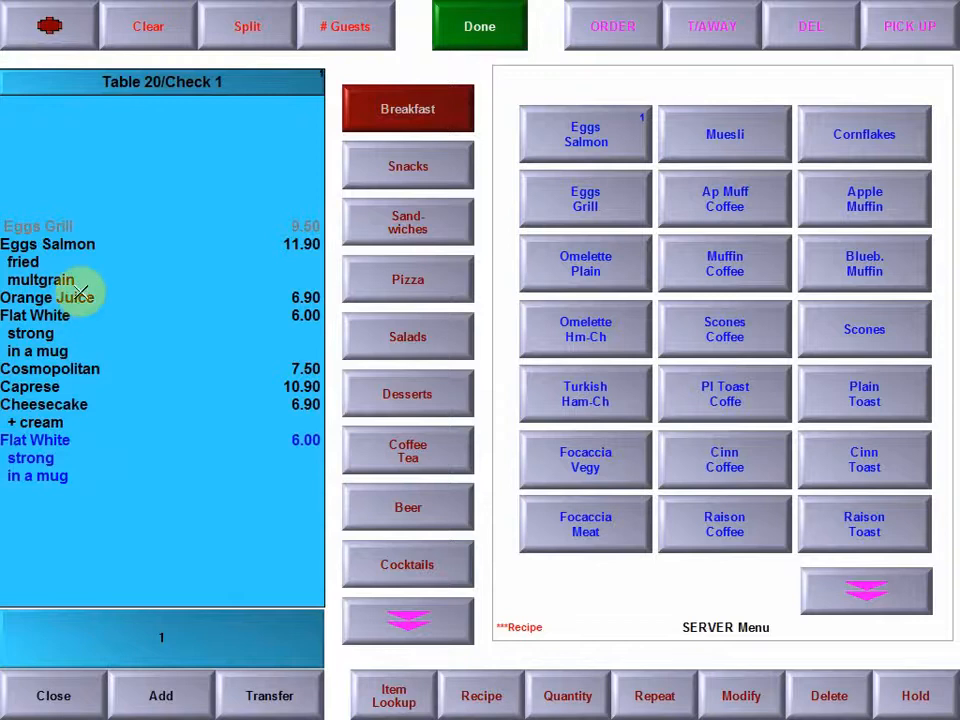
# Step: Repeat the fried Eggs Salmon on multigrain on table 20's check and order the new items
pyautogui.click(25, 244)
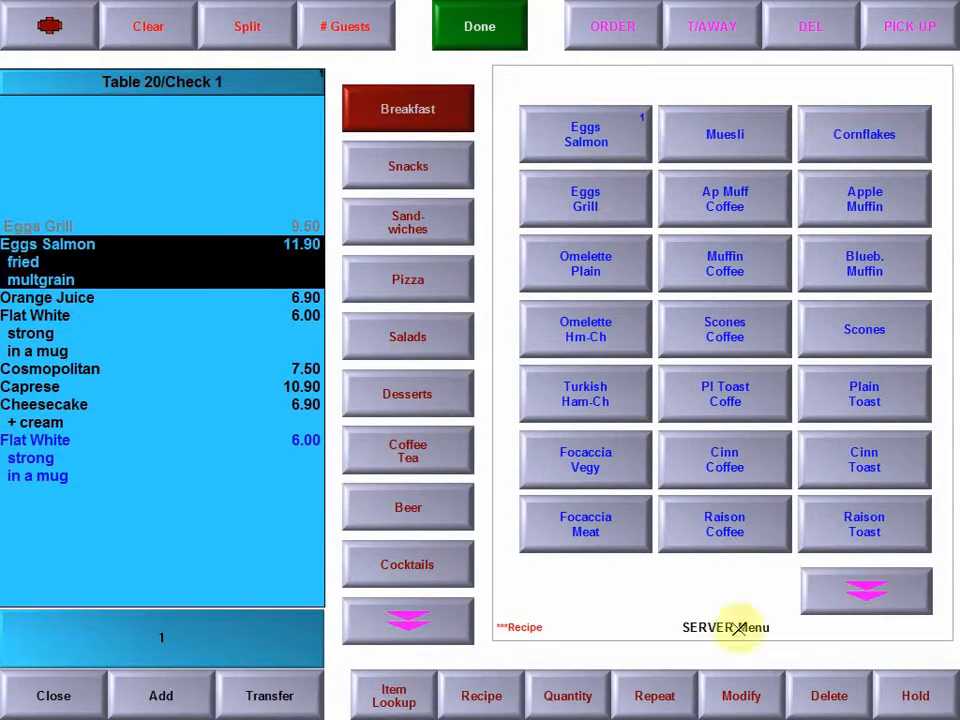
pyautogui.click(653, 695)
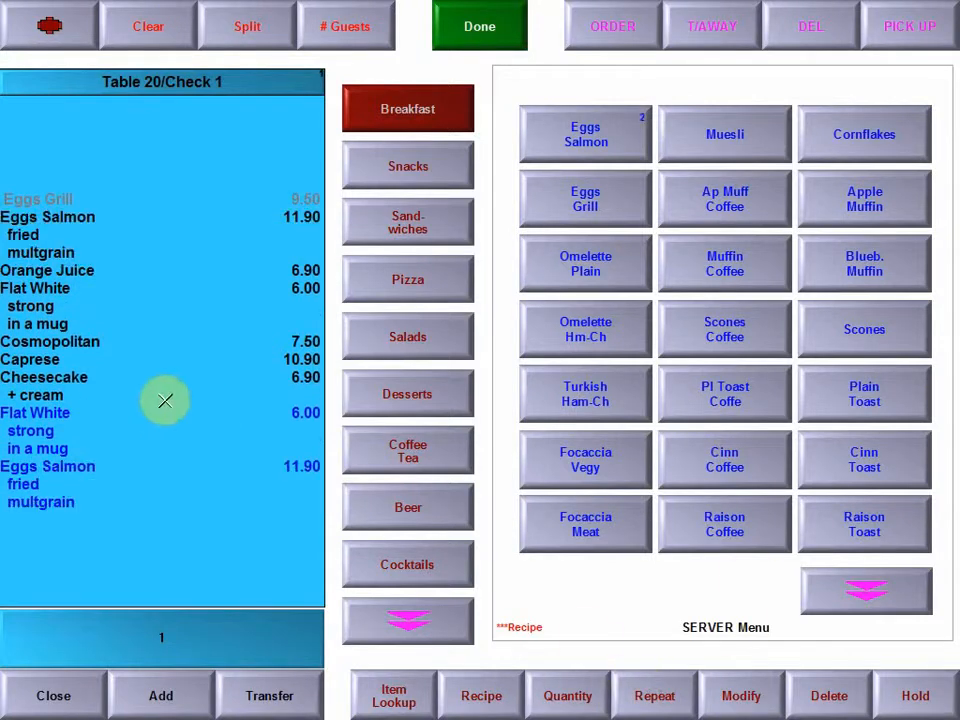
pyautogui.click(609, 32)
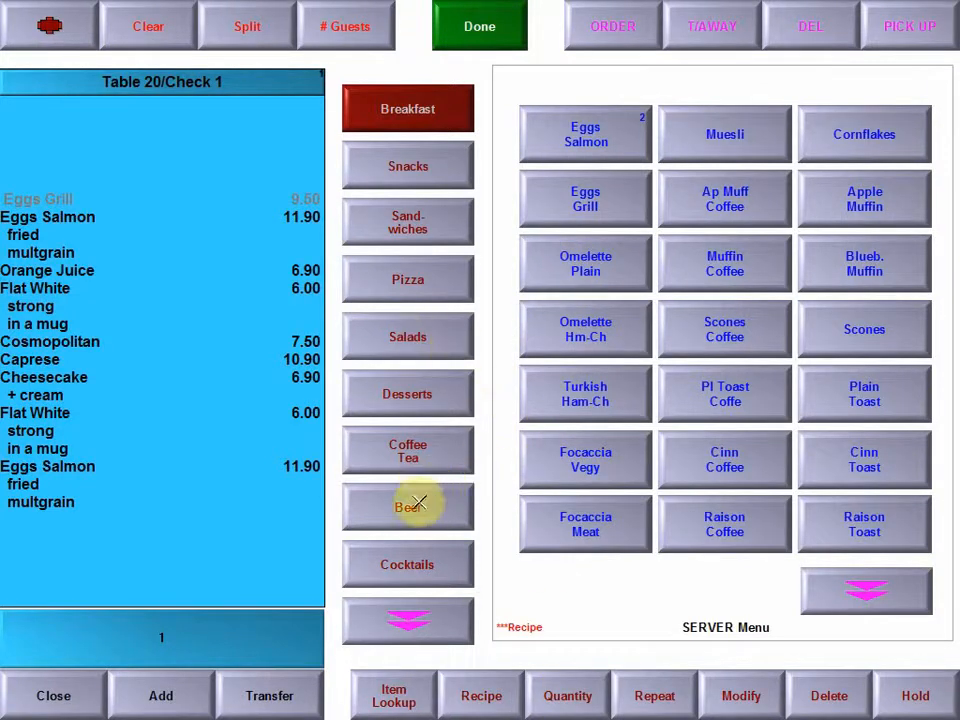
# Step: Add five Heineken beers to table 20's check and send them, returning to the table layout
pyautogui.click(413, 507)
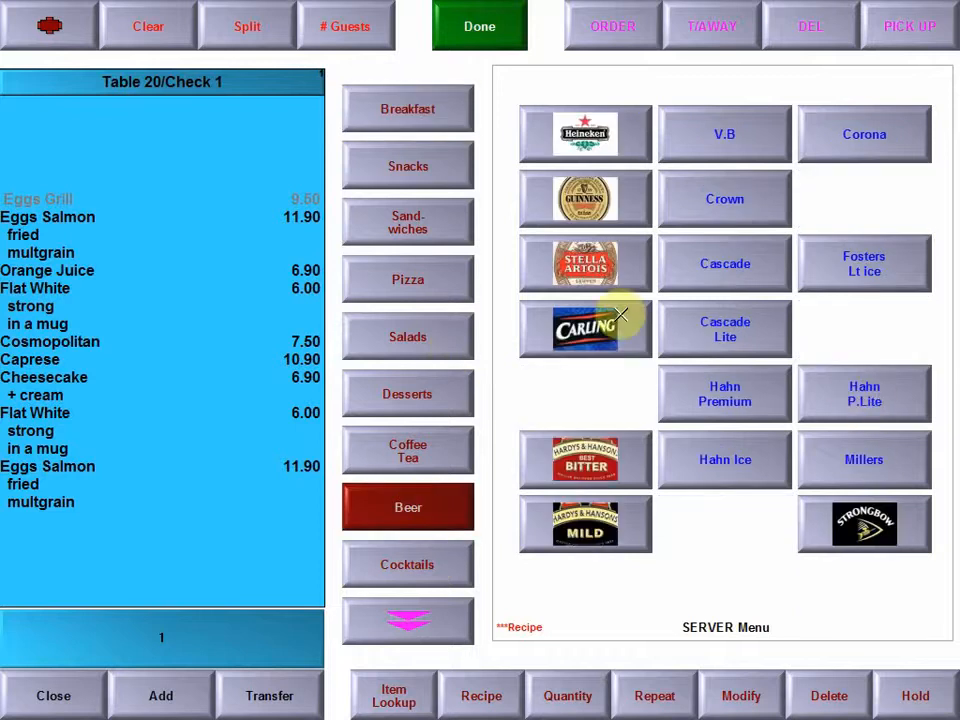
pyautogui.click(584, 148)
pyautogui.click(566, 696)
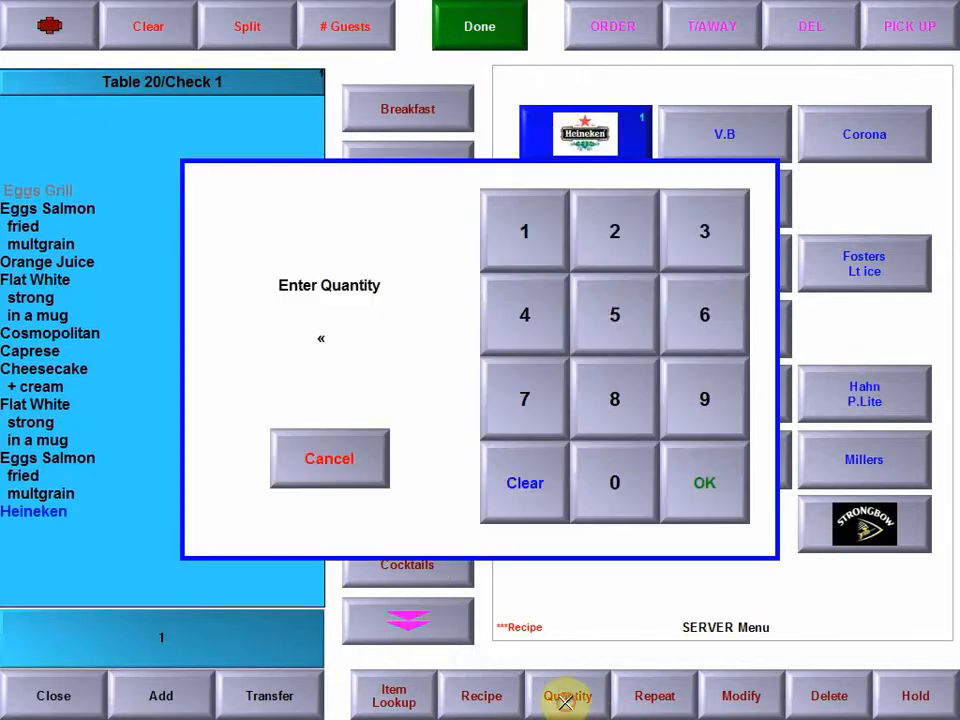
pyautogui.click(602, 328)
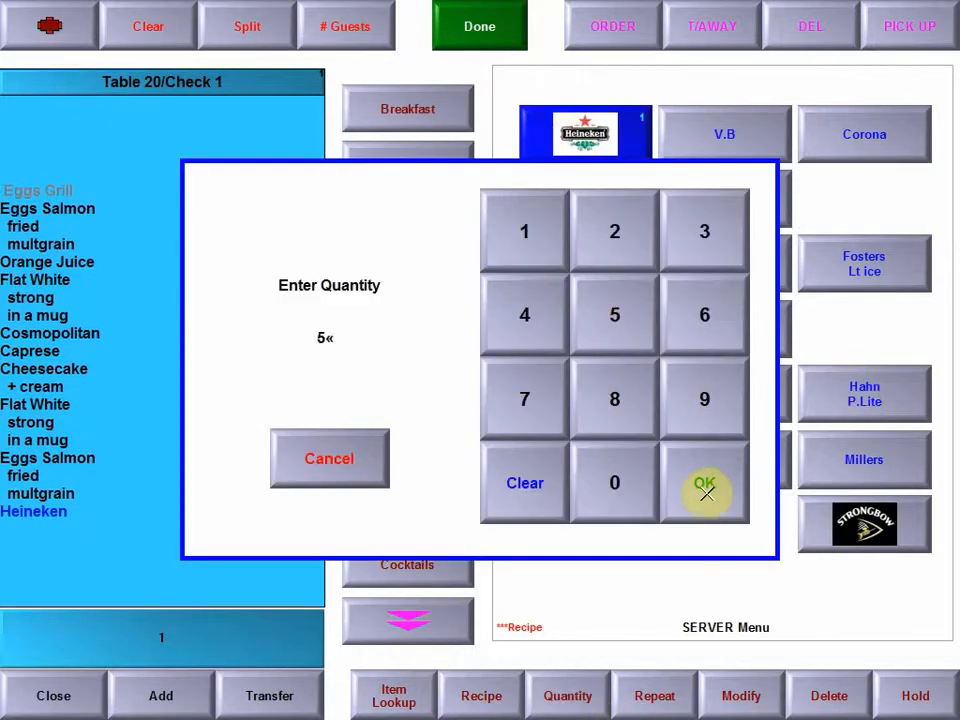
pyautogui.click(705, 483)
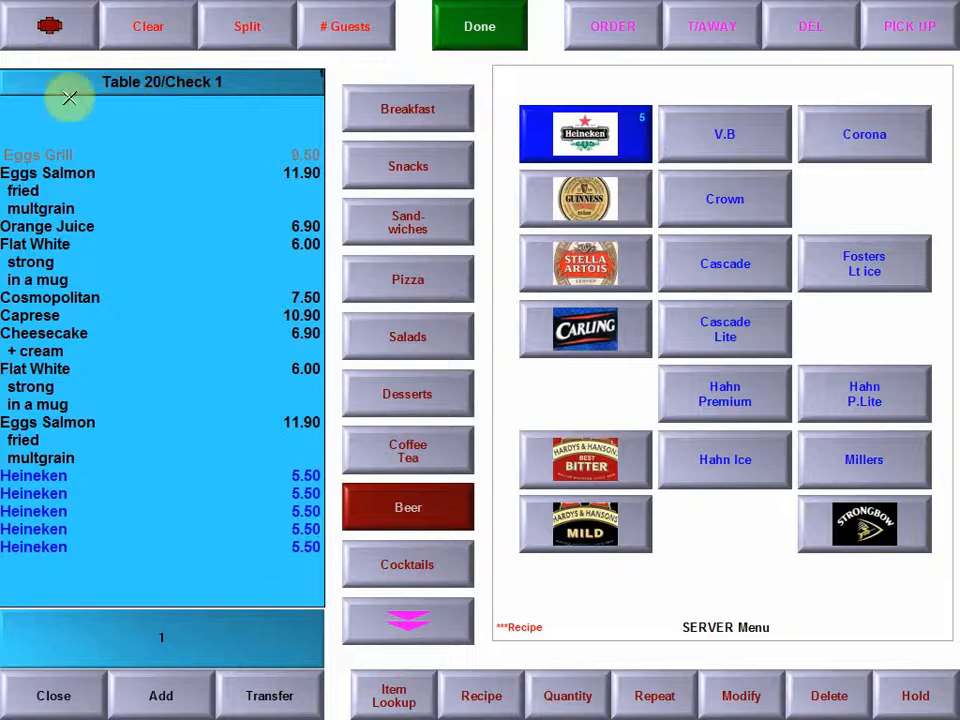
pyautogui.click(52, 28)
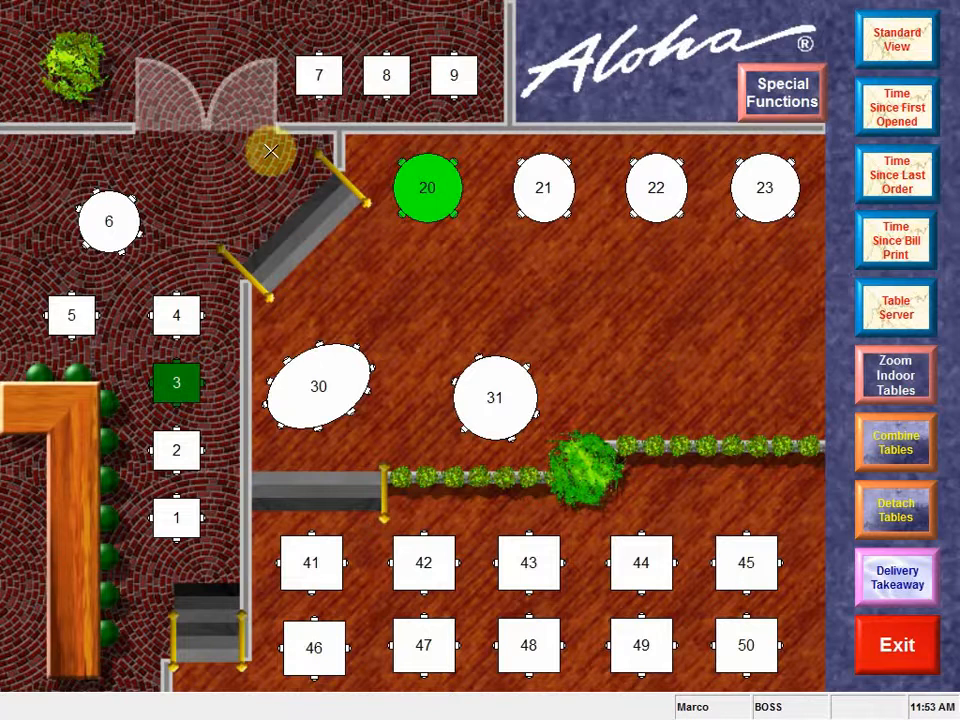
# Step: Print the bill for table 3's check and return to the table layout
pyautogui.click(177, 383)
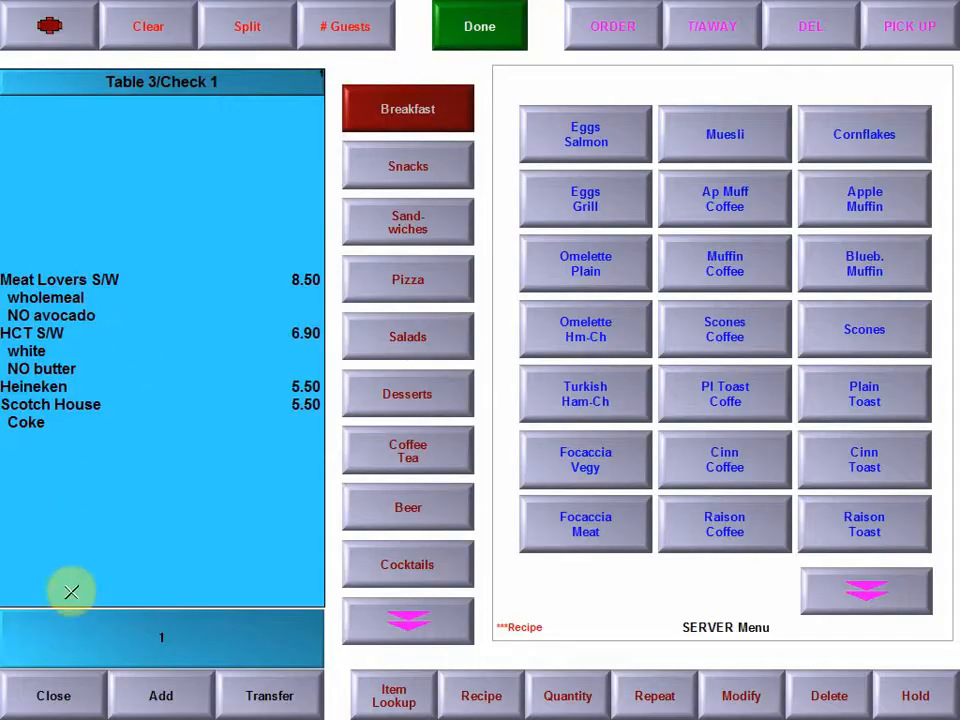
pyautogui.click(47, 695)
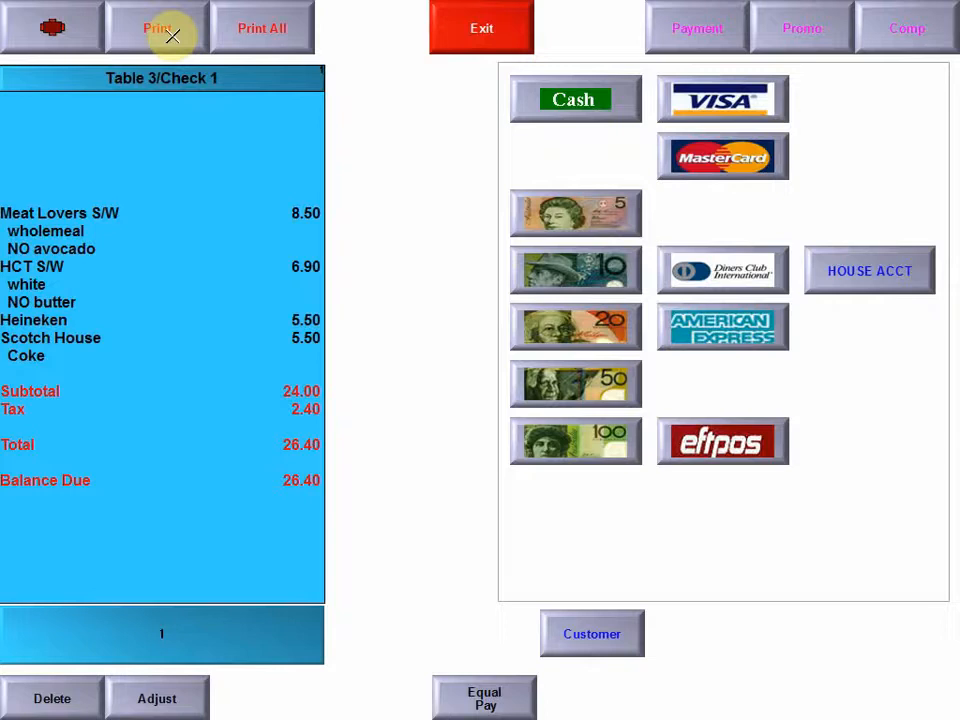
pyautogui.click(55, 28)
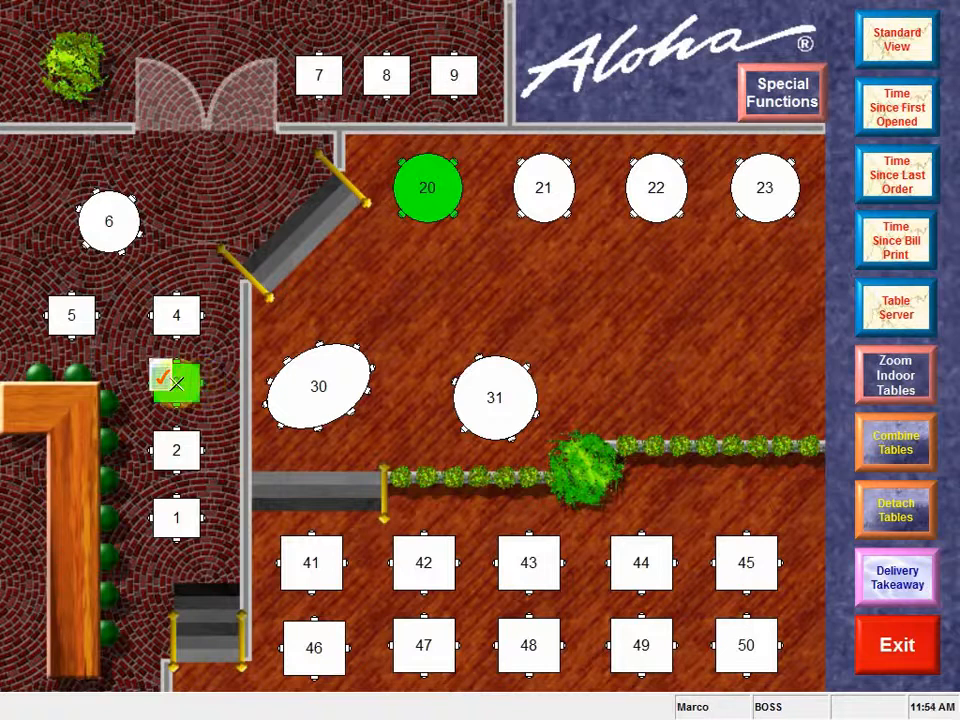
# Step: Pay table 3's check with a 50 cash note and close the check
pyautogui.click(176, 383)
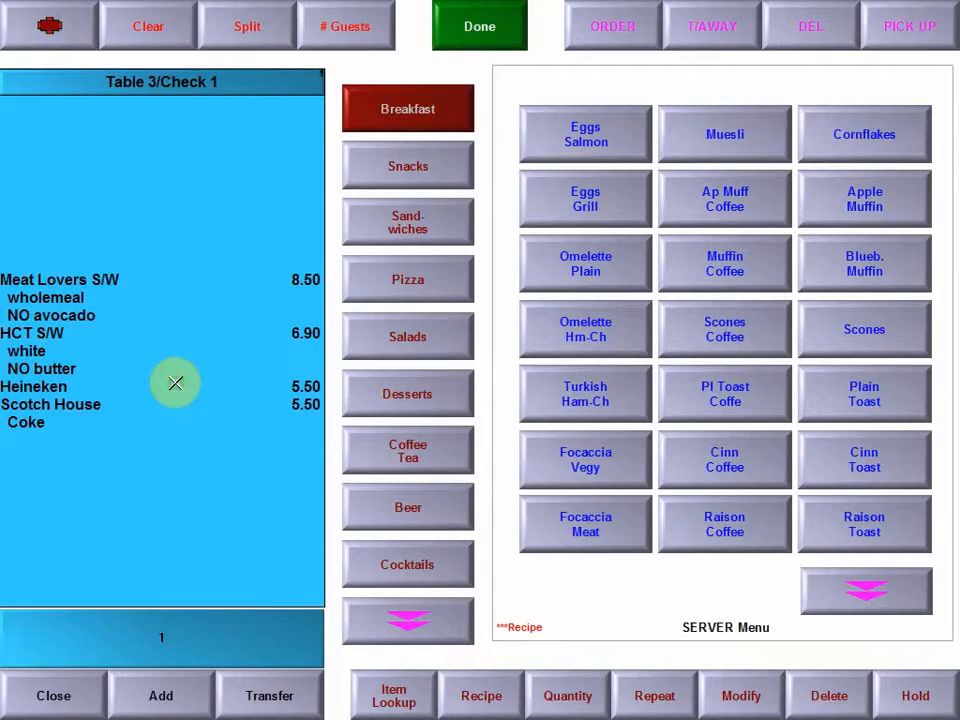
pyautogui.click(48, 695)
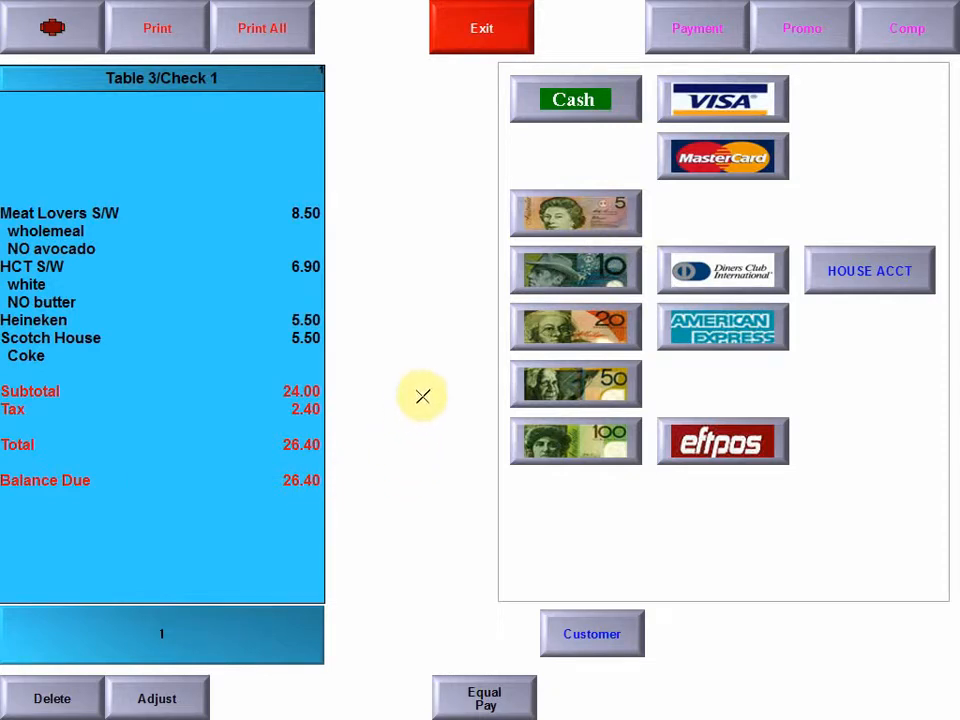
pyautogui.click(575, 379)
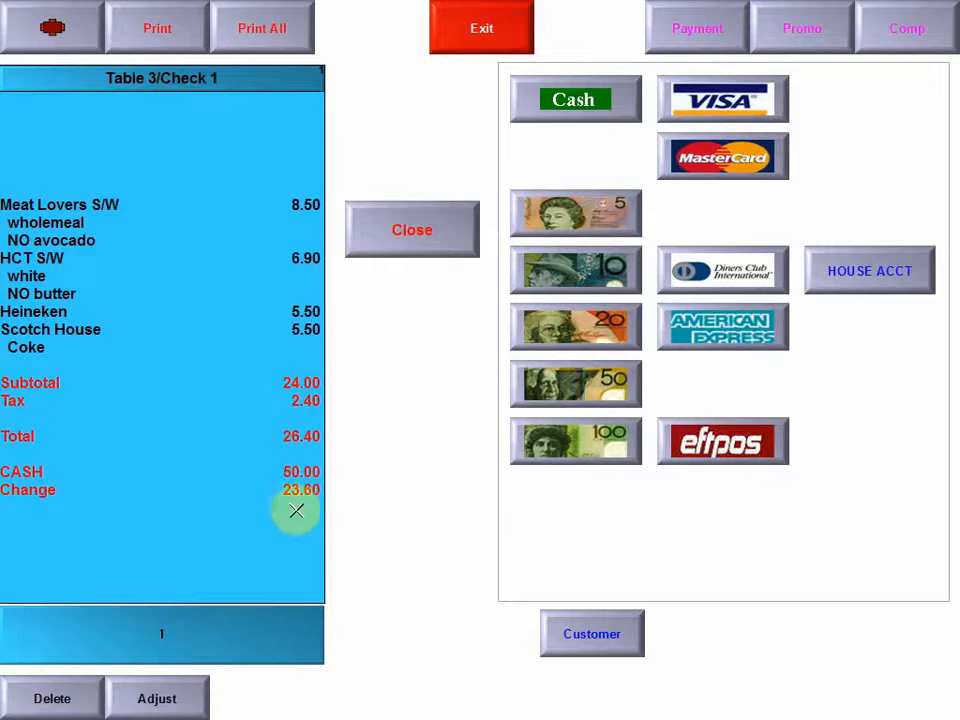
pyautogui.click(424, 229)
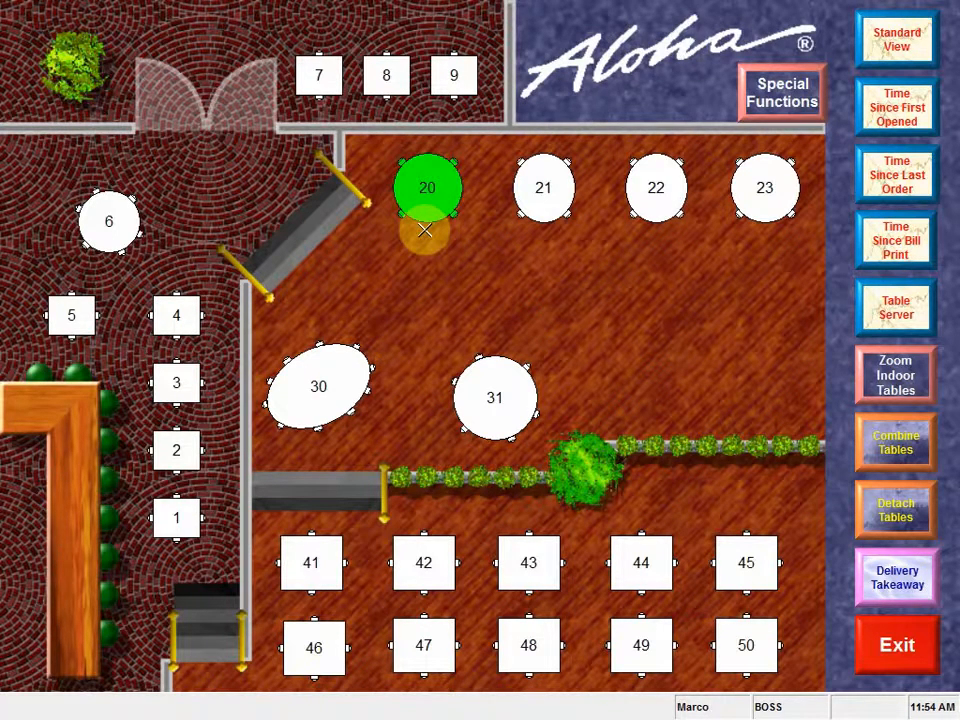
# Step: Start splitting table 20's check and add two more checks to the table
pyautogui.click(429, 197)
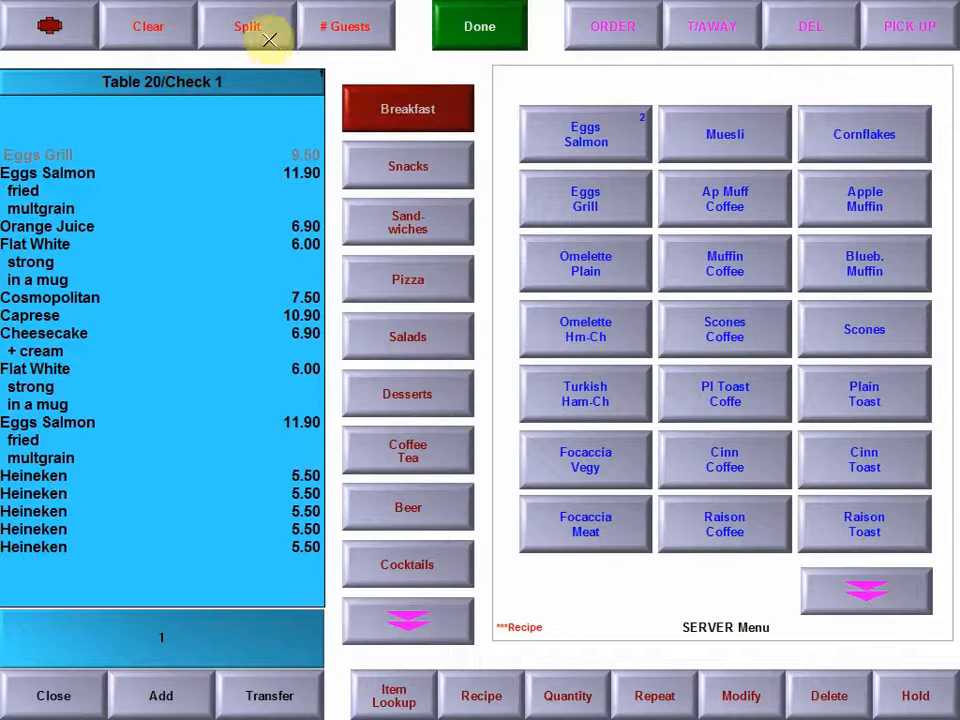
pyautogui.click(248, 26)
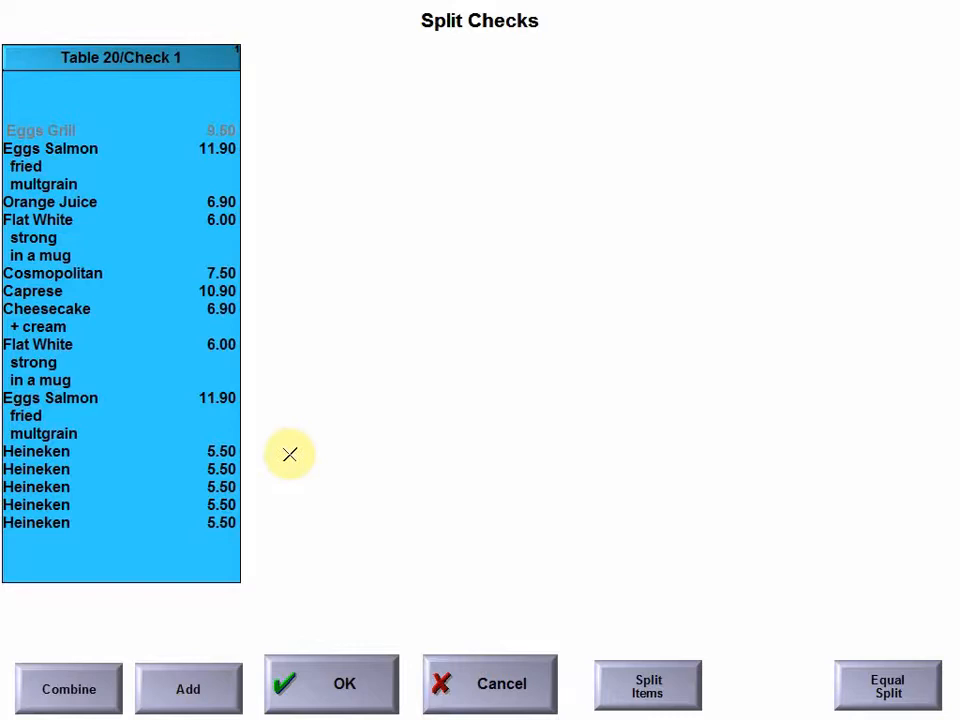
pyautogui.click(191, 686)
pyautogui.click(189, 686)
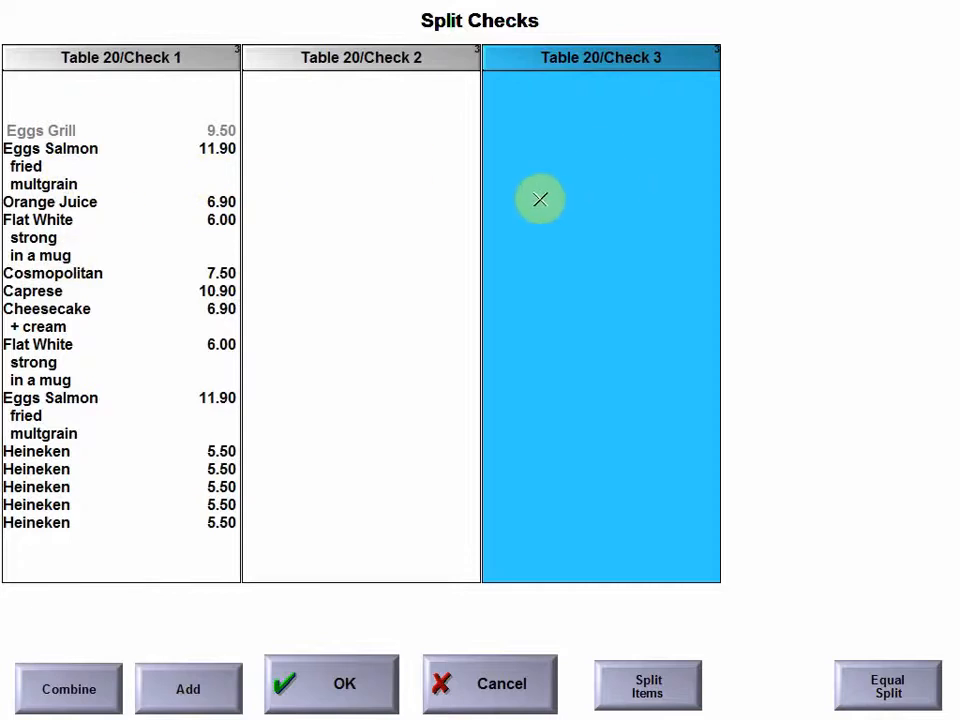
# Step: Move the first Eggs Salmon from check 1 to check 2 and the Cosmopolitan to check 3
pyautogui.click(22, 148)
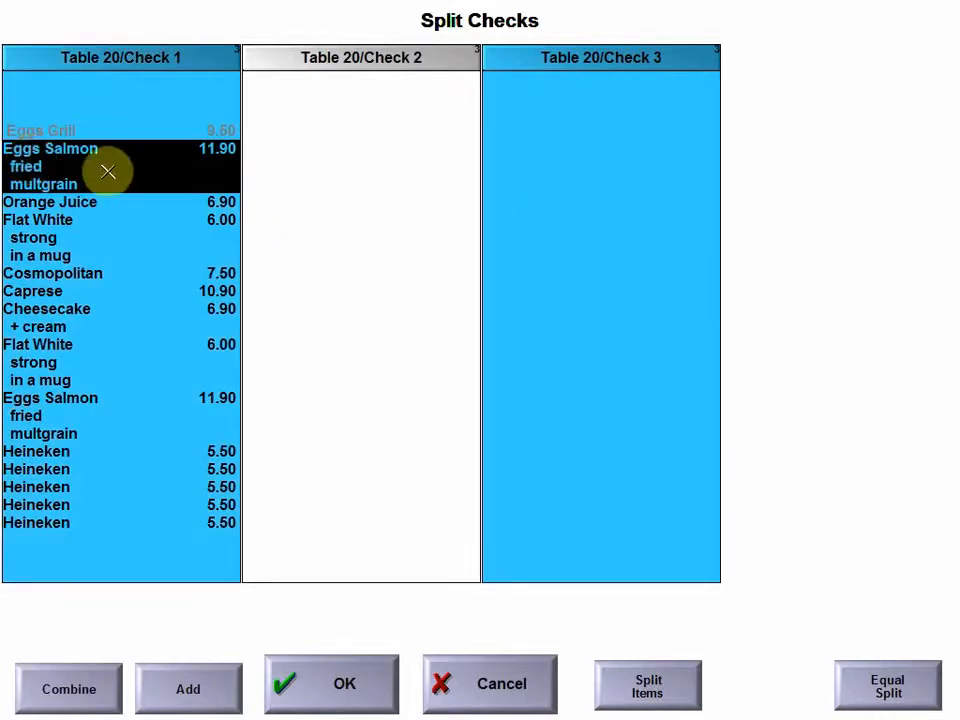
pyautogui.click(358, 180)
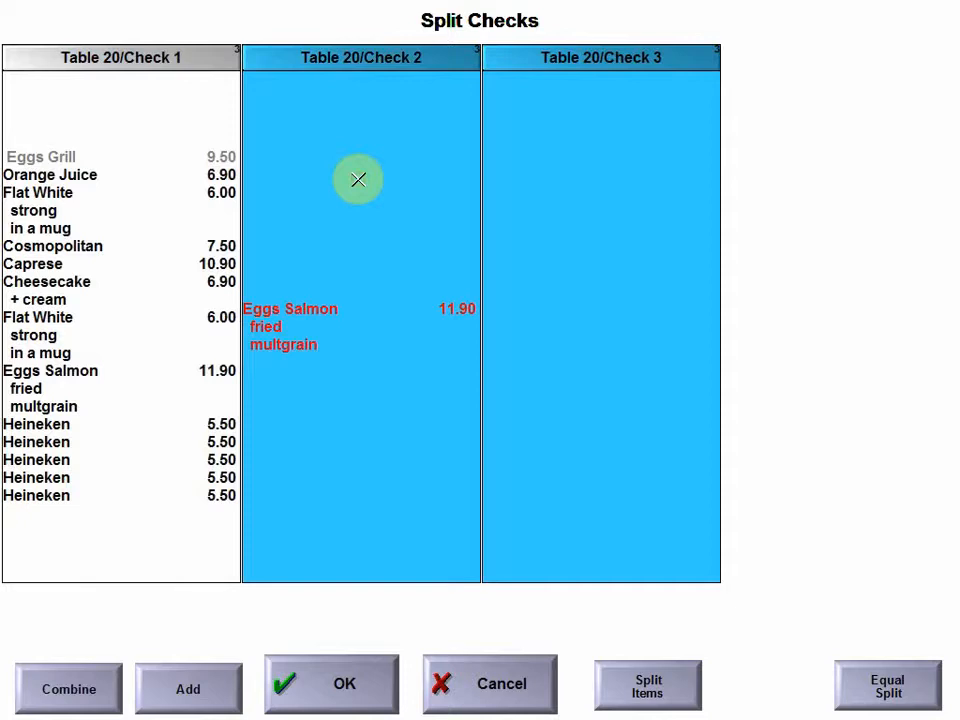
pyautogui.click(110, 247)
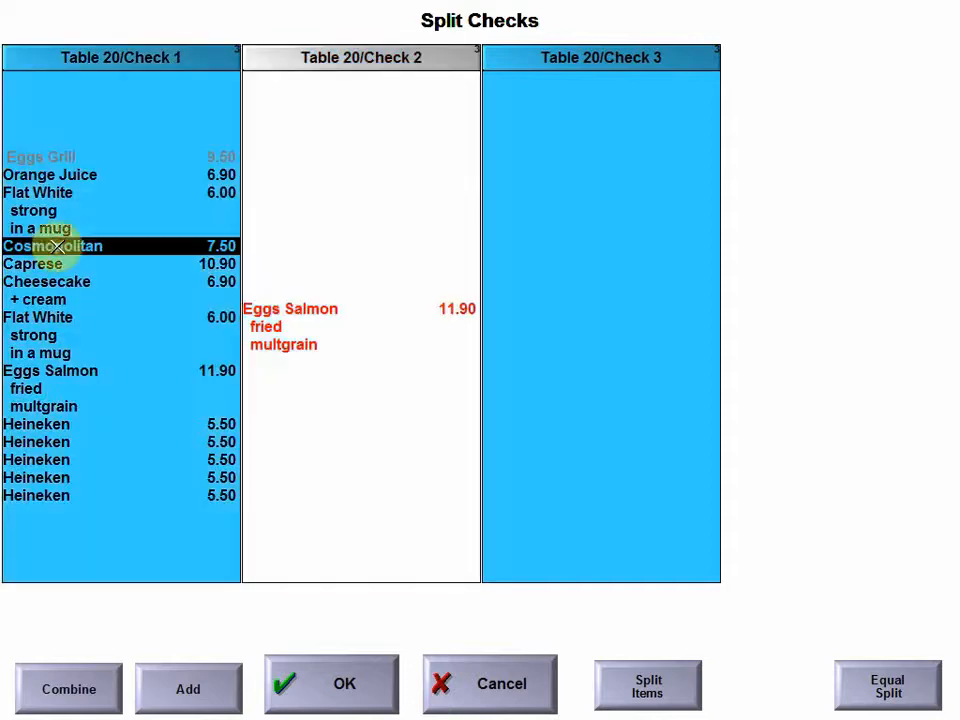
pyautogui.click(610, 227)
pyautogui.click(611, 220)
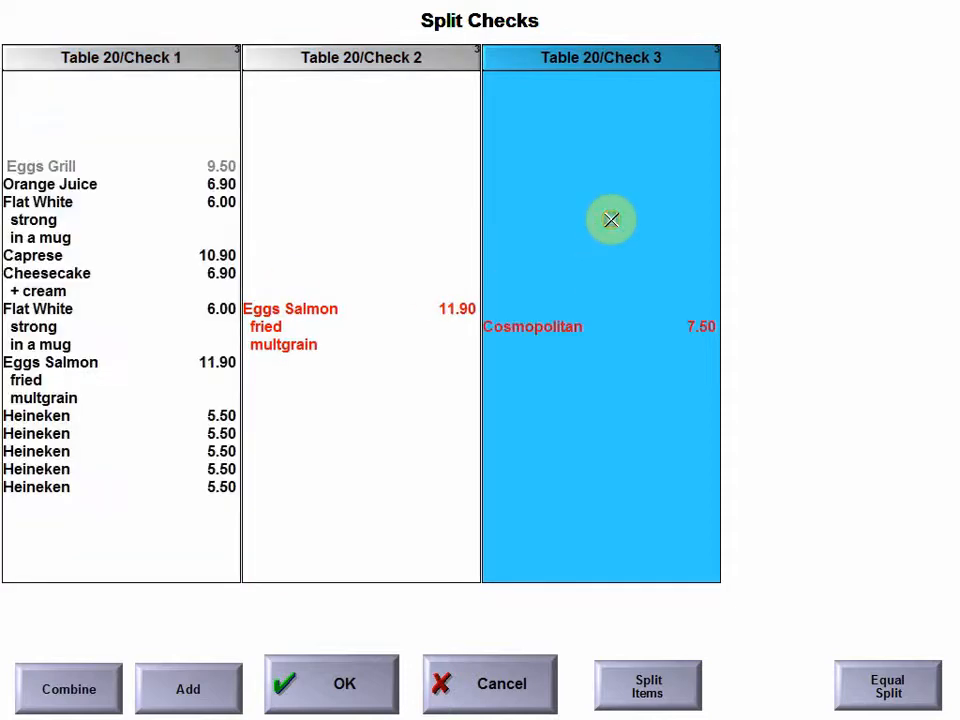
# Step: Move one Heineken from check 1 to check 3 and two Heinekens to check 2
pyautogui.click(43, 432)
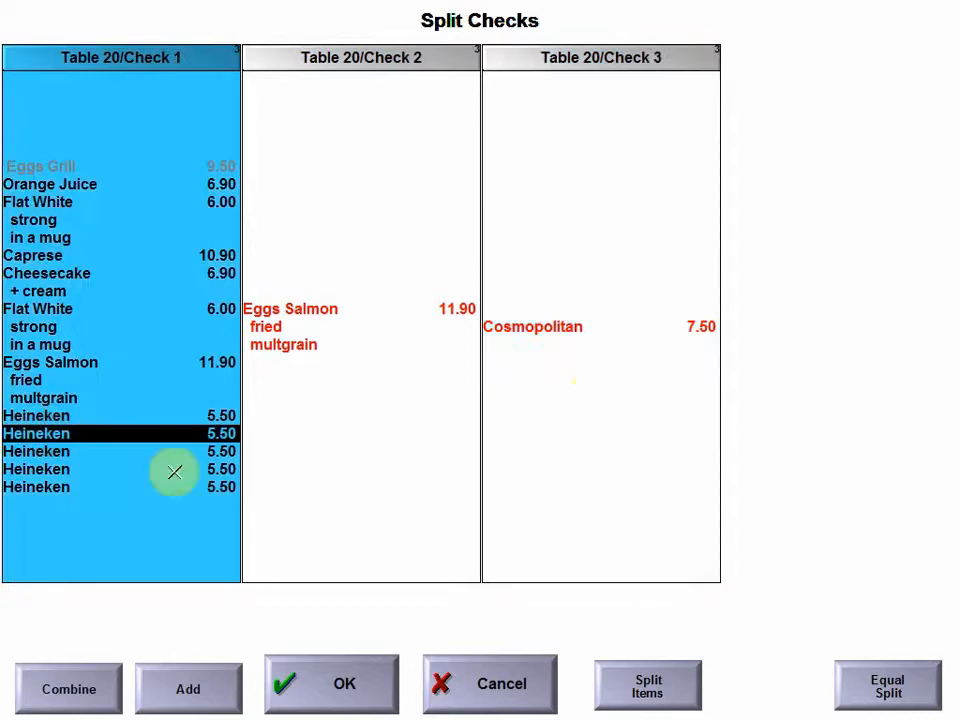
pyautogui.click(591, 396)
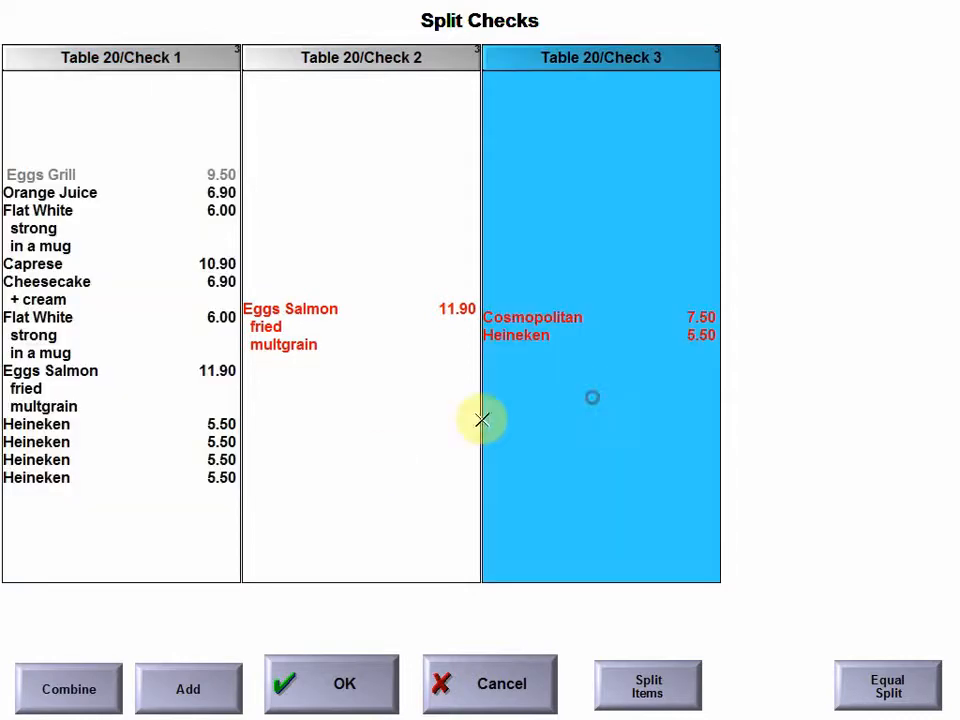
pyautogui.click(45, 477)
pyautogui.click(47, 442)
pyautogui.click(326, 422)
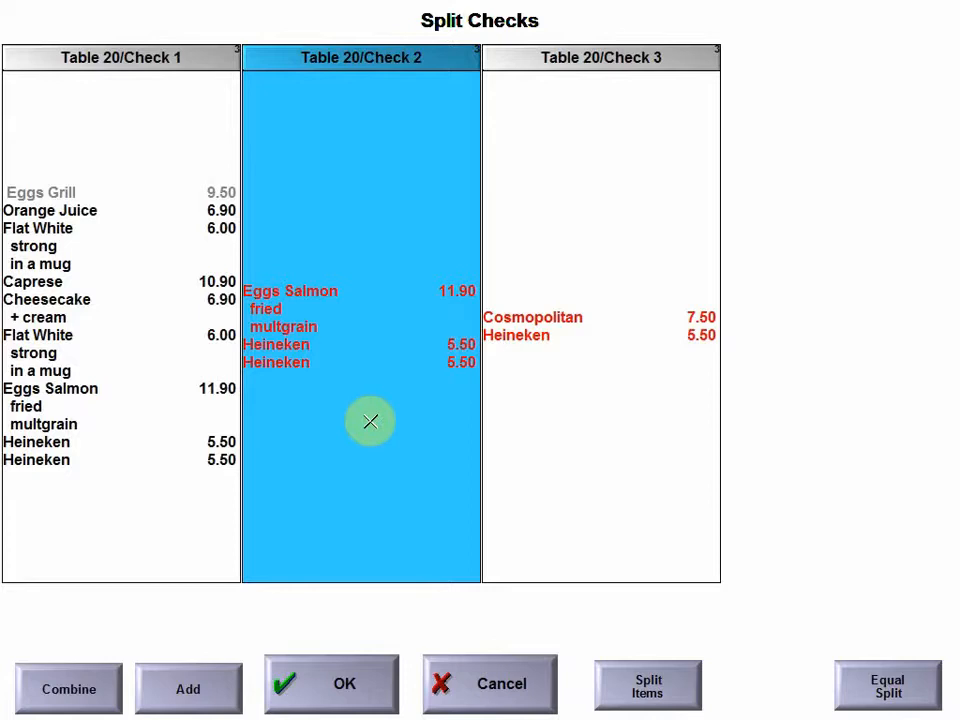
# Step: Move the Eggs Salmon from check 2 to check 3 and the first Flat White from check 1 to check 2
pyautogui.click(270, 298)
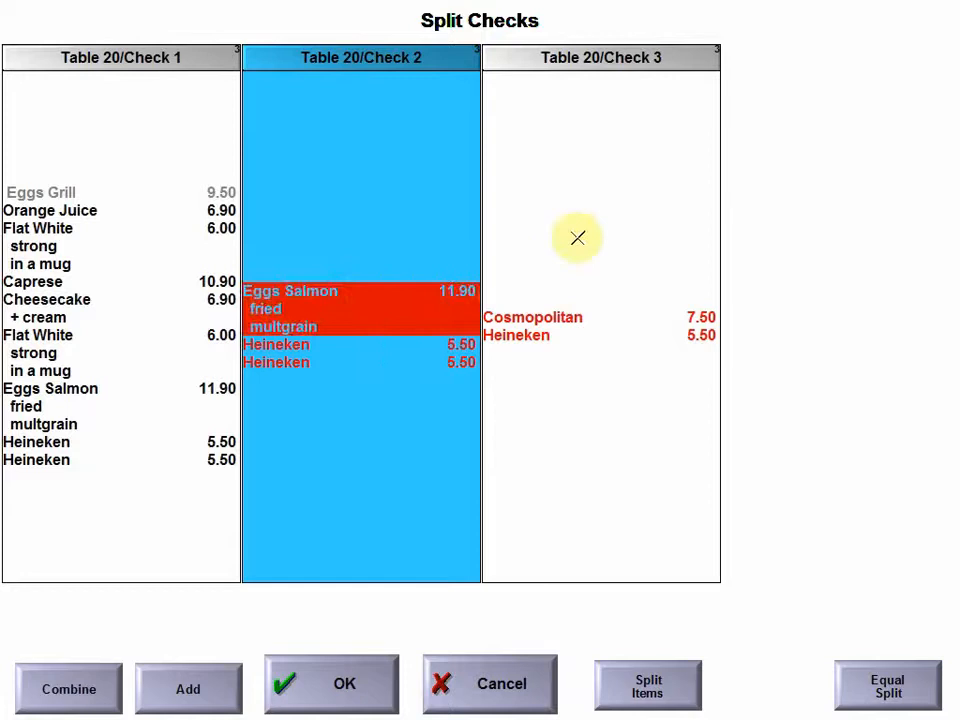
pyautogui.click(566, 199)
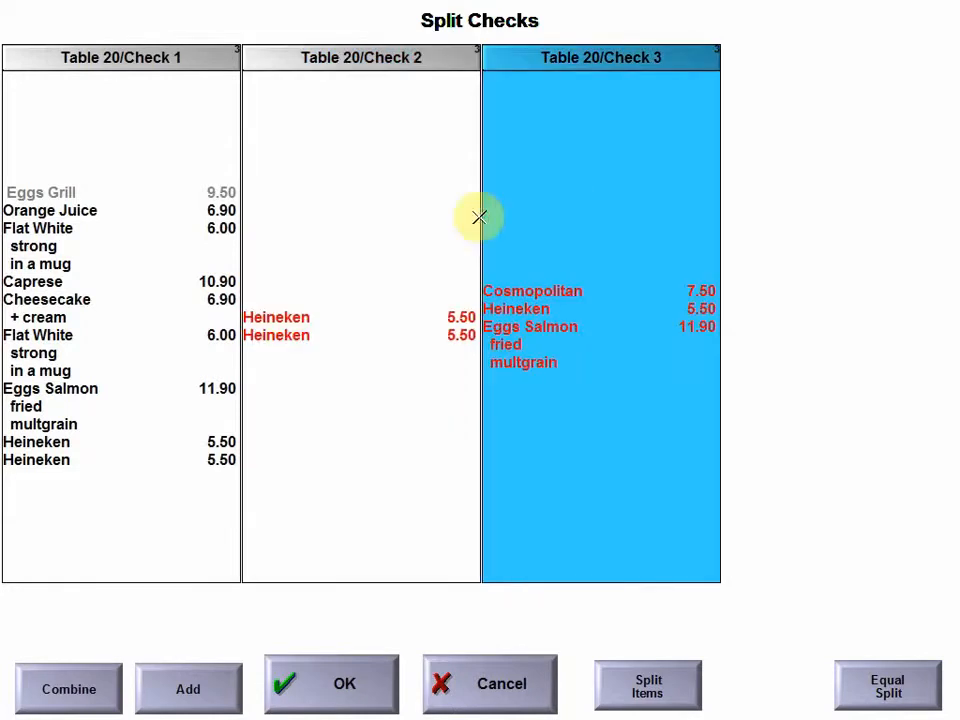
pyautogui.click(50, 255)
pyautogui.click(378, 221)
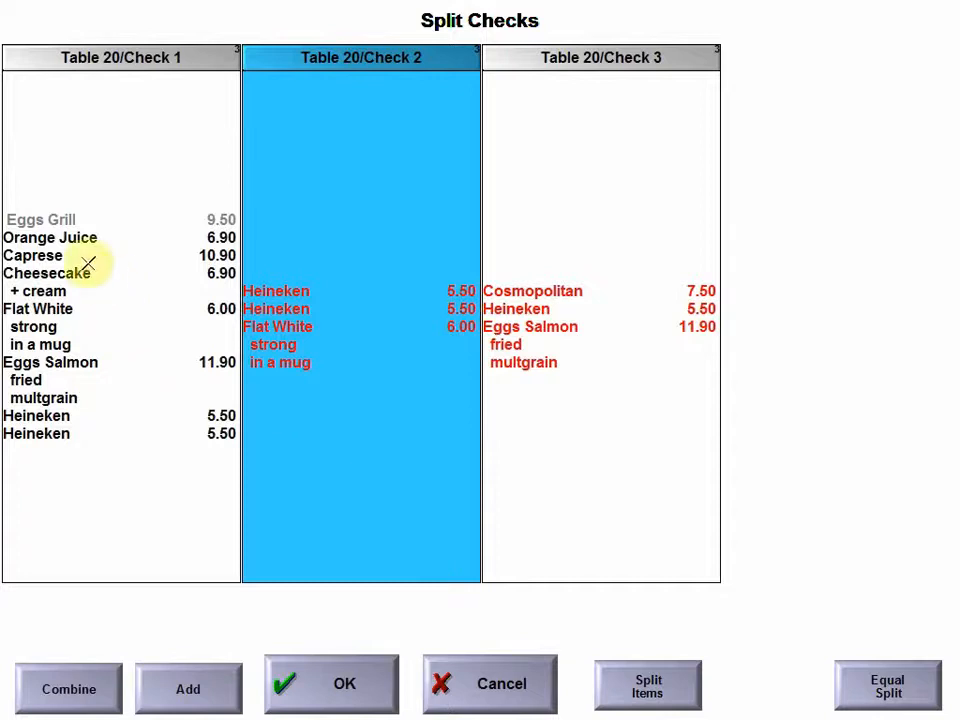
# Step: Split the Orange Juice on check 1 into 3 equal portions
pyautogui.click(62, 236)
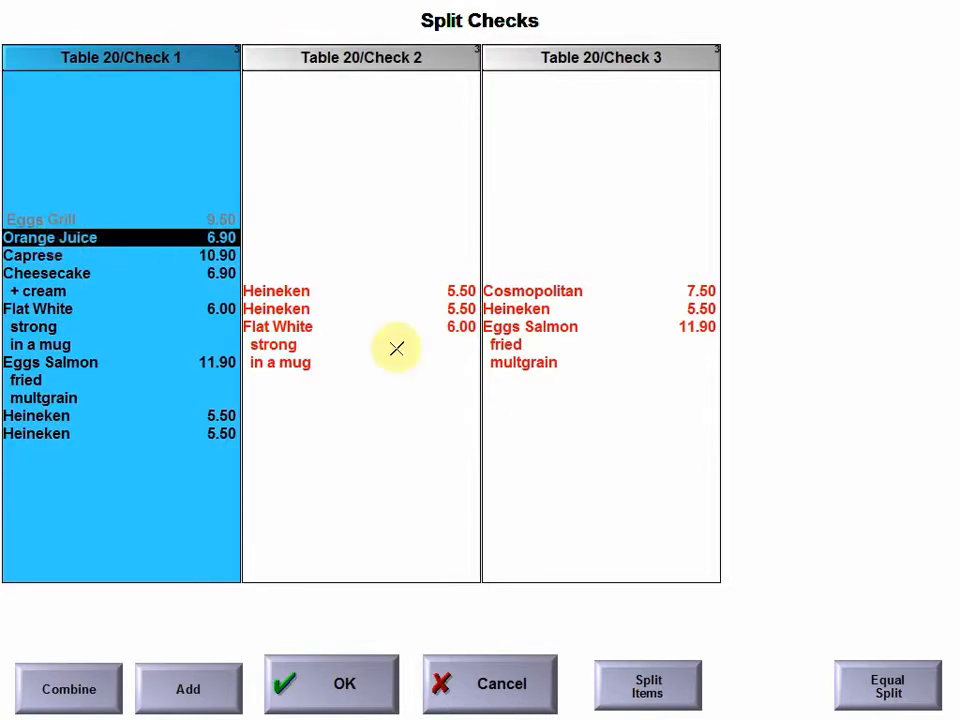
pyautogui.click(648, 686)
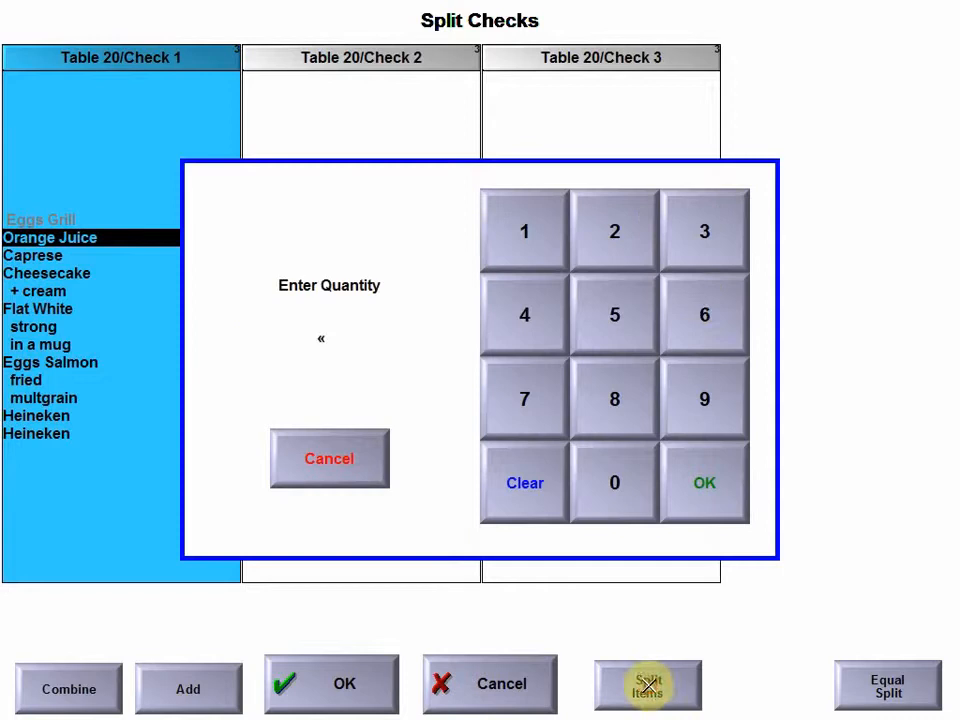
pyautogui.click(742, 228)
pyautogui.click(705, 485)
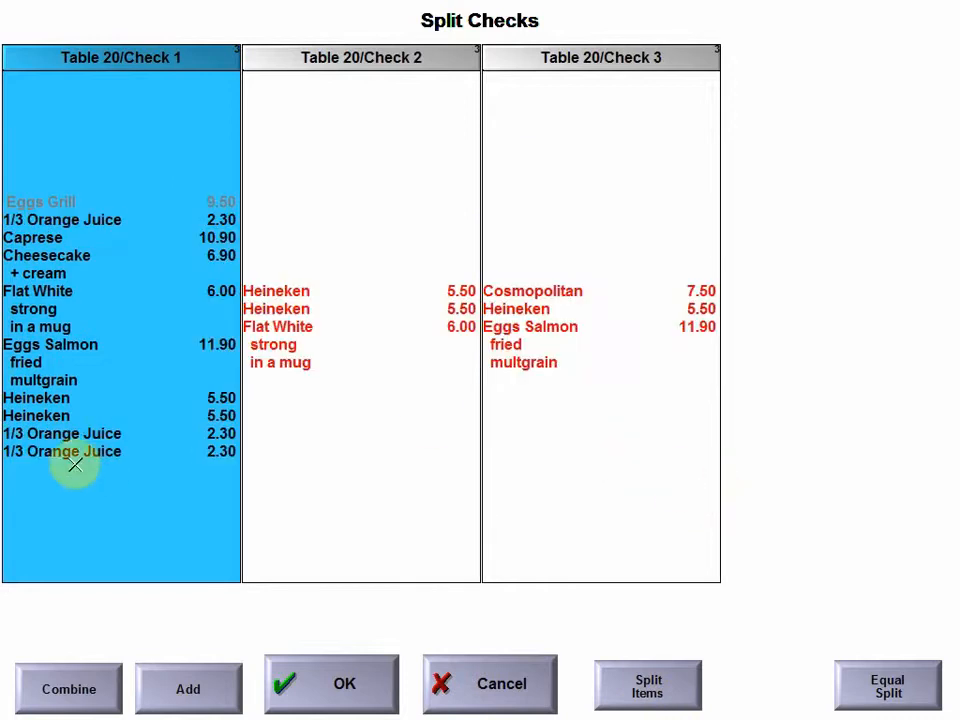
# Step: Move one 1/3 Orange Juice to check 2 and another to check 3, and accept the split
pyautogui.click(64, 433)
pyautogui.click(355, 402)
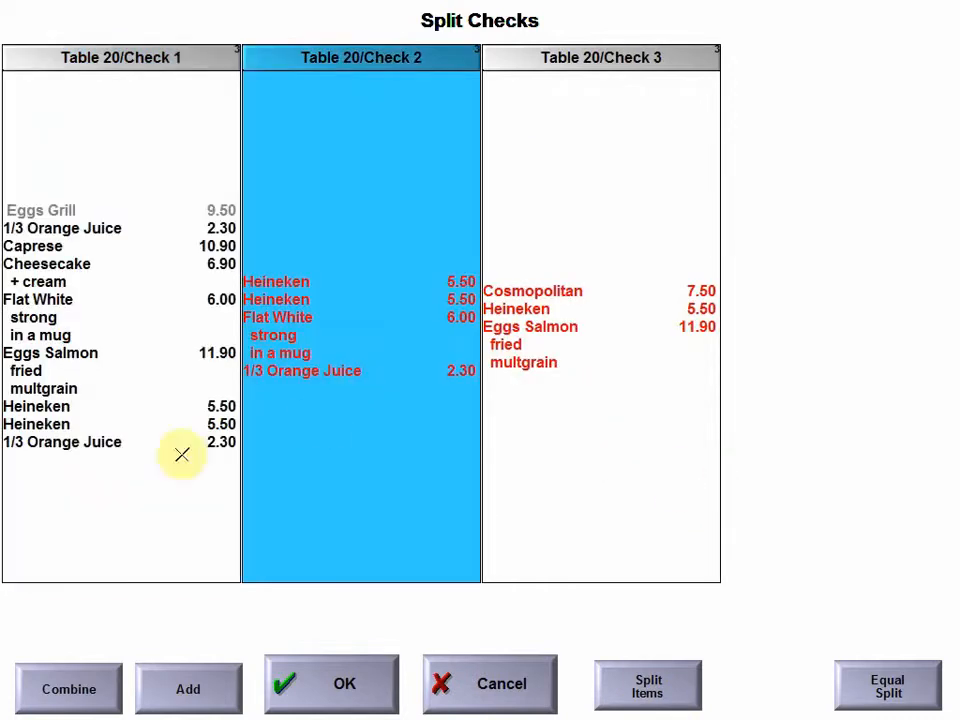
pyautogui.click(107, 443)
pyautogui.click(586, 416)
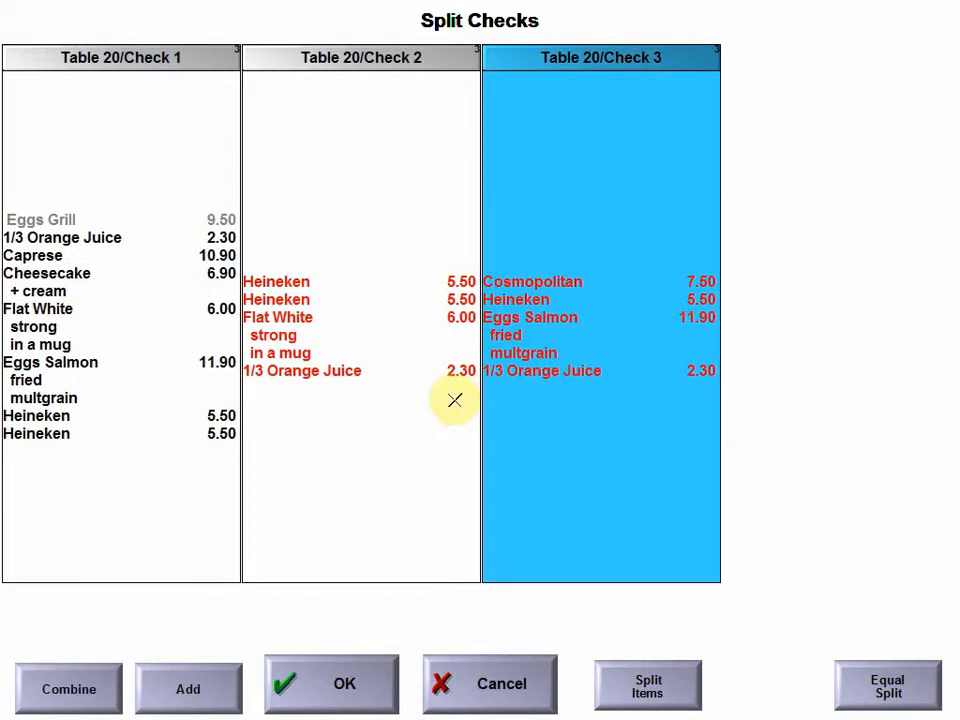
pyautogui.click(344, 683)
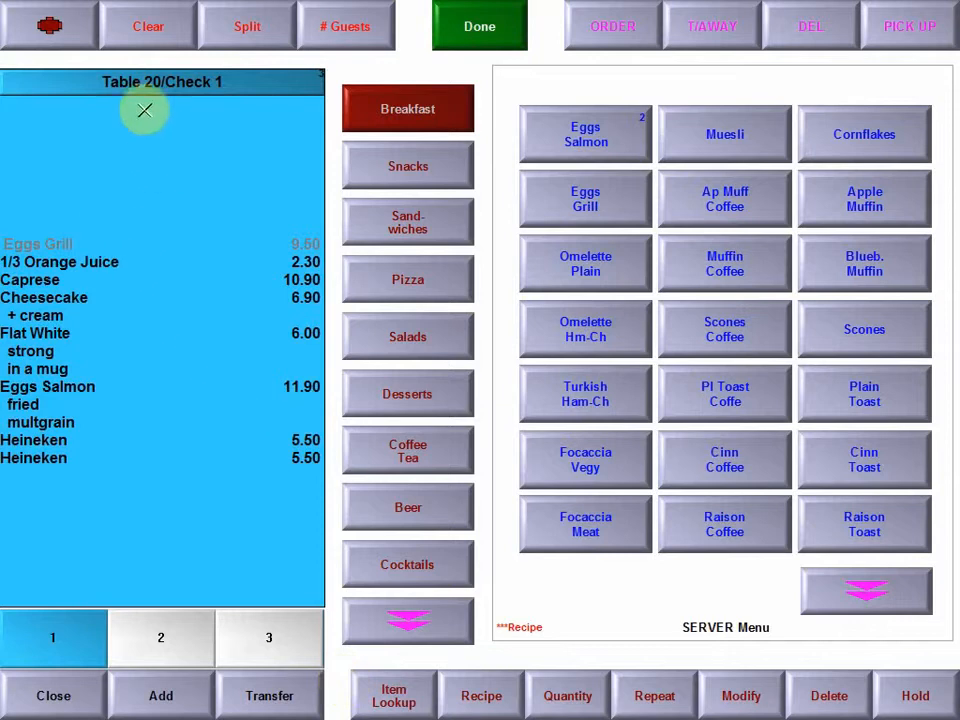
# Step: Examine the items on each of table 20's three split checks and the amount due on each
pyautogui.click(156, 634)
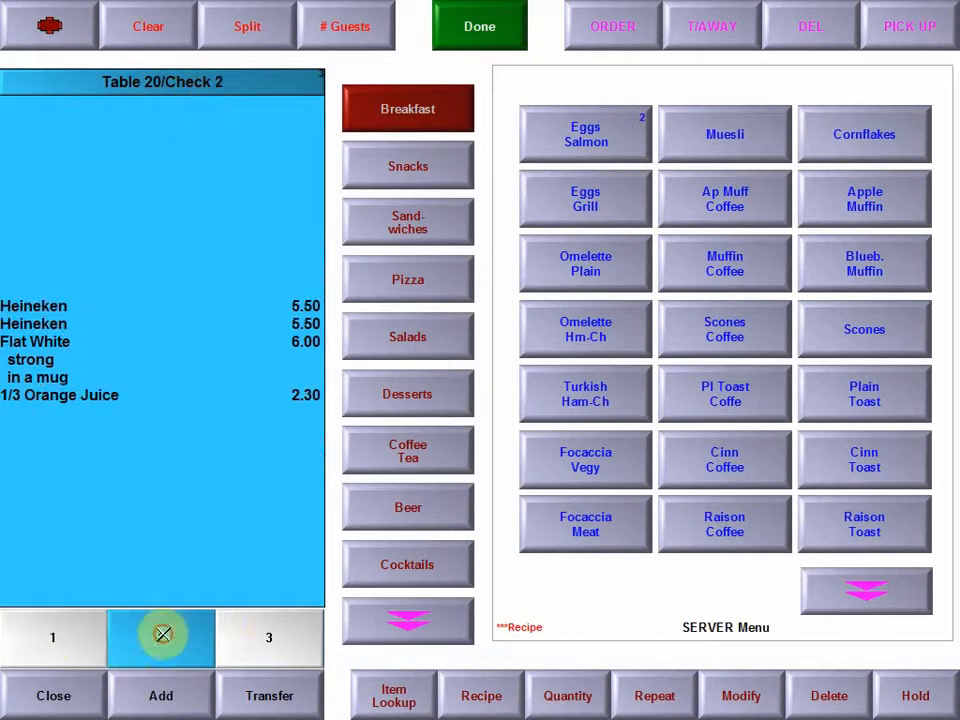
pyautogui.click(257, 636)
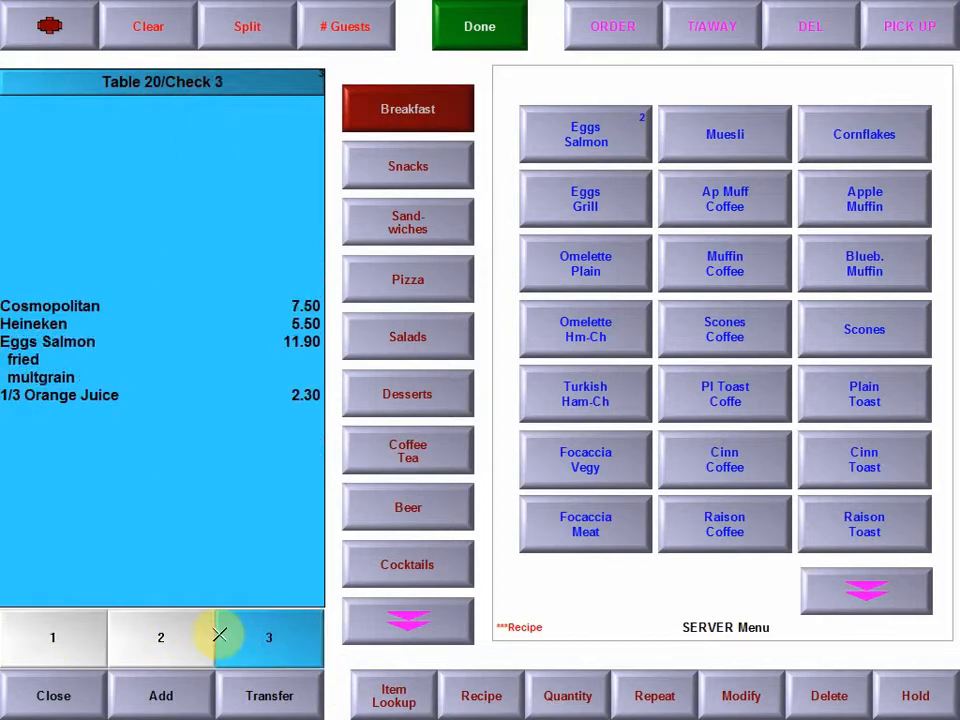
pyautogui.click(48, 697)
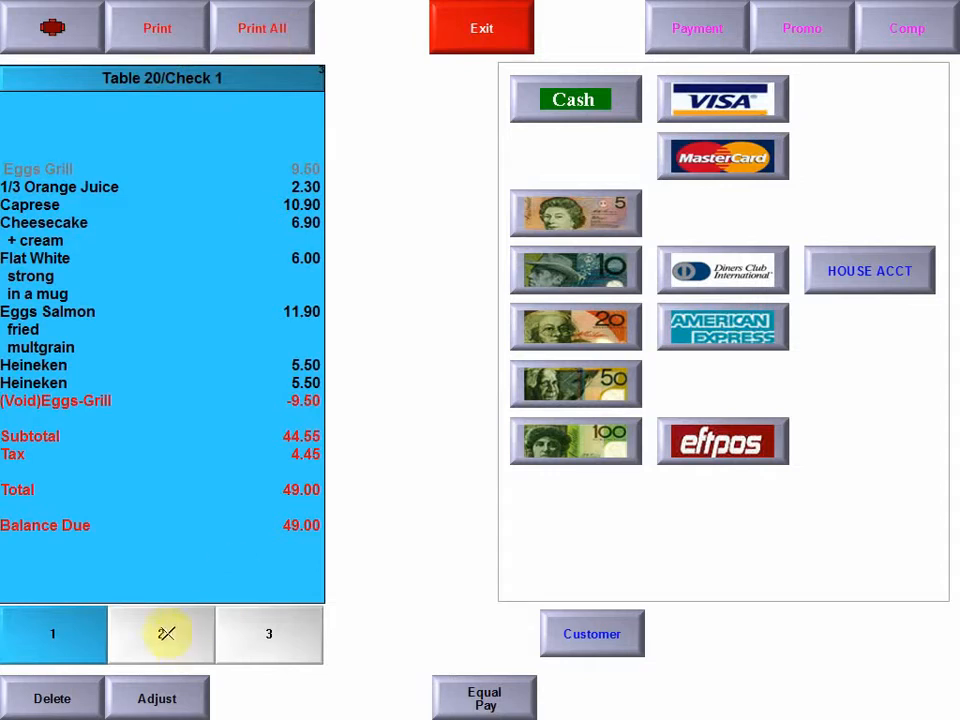
pyautogui.click(166, 633)
pyautogui.click(268, 634)
pyautogui.click(180, 634)
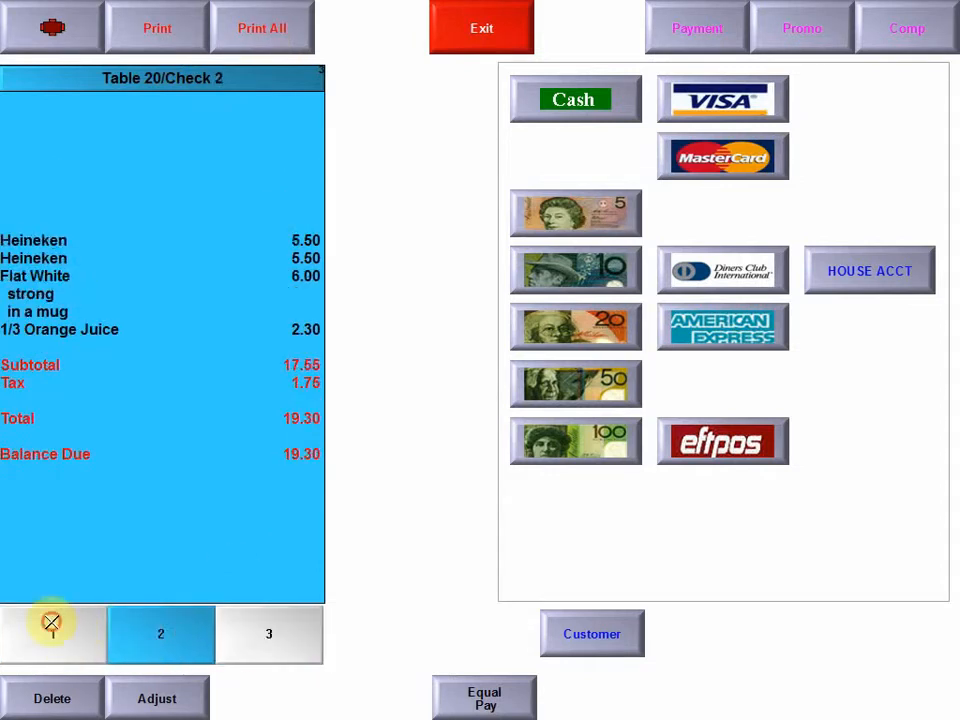
pyautogui.click(51, 622)
pyautogui.click(184, 636)
pyautogui.click(257, 636)
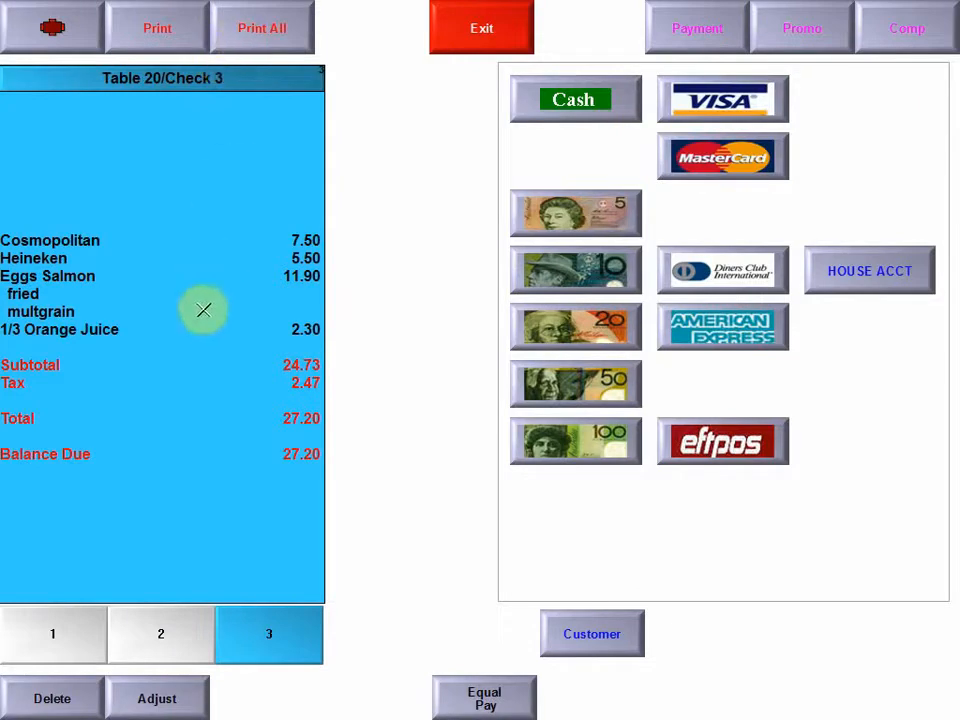
# Step: Pay check 2 by Visa with an amount of 22.00, accept the excess as a tip, and close the check
pyautogui.click(166, 621)
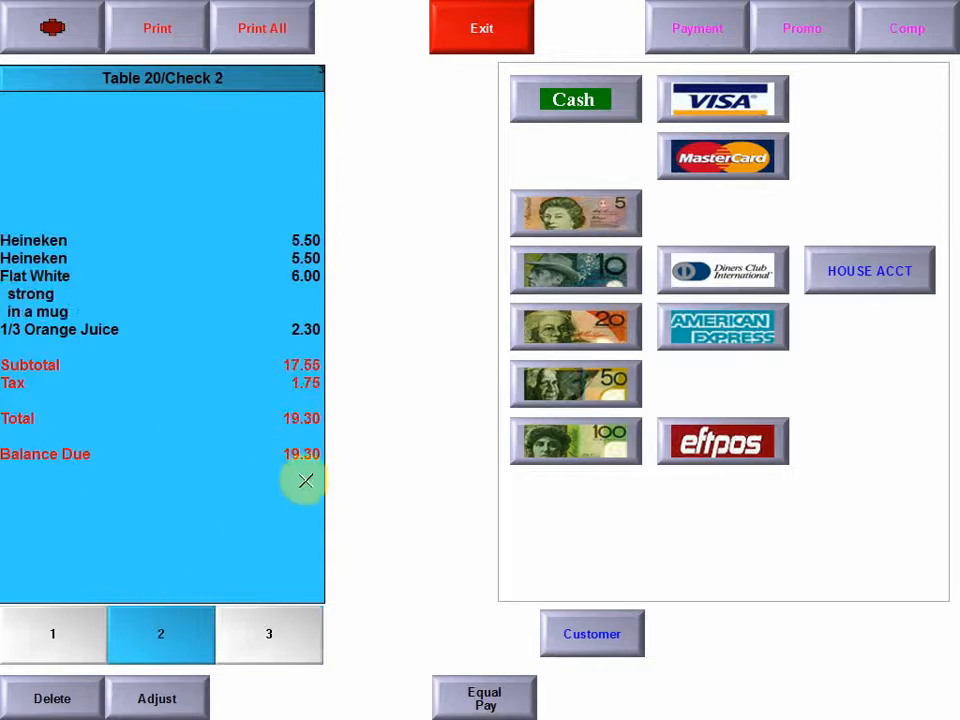
pyautogui.click(712, 98)
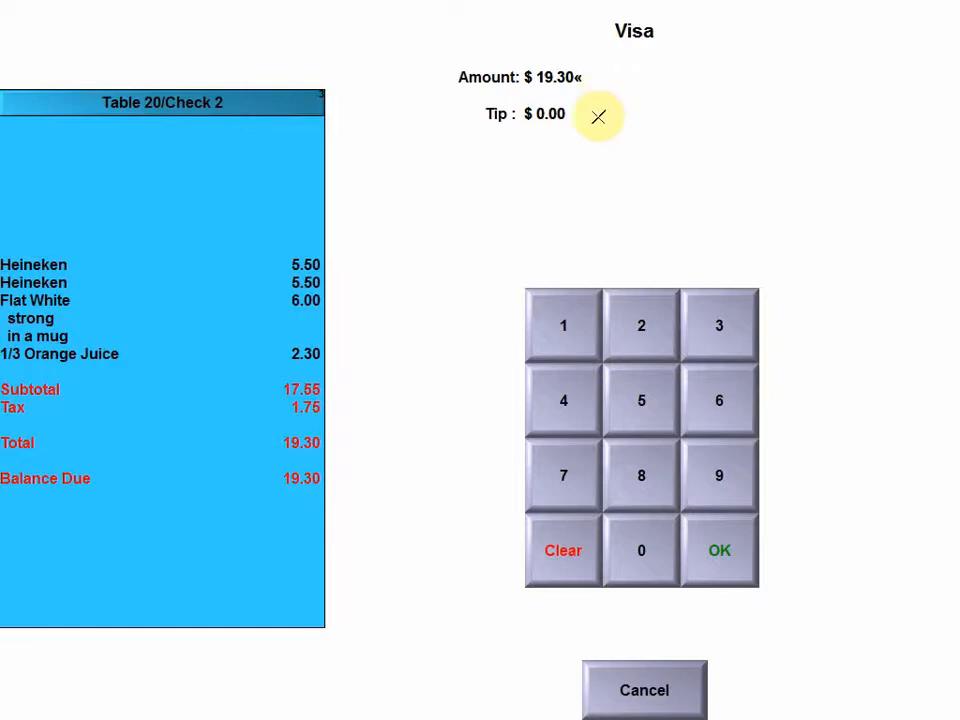
pyautogui.click(640, 322)
pyautogui.click(649, 332)
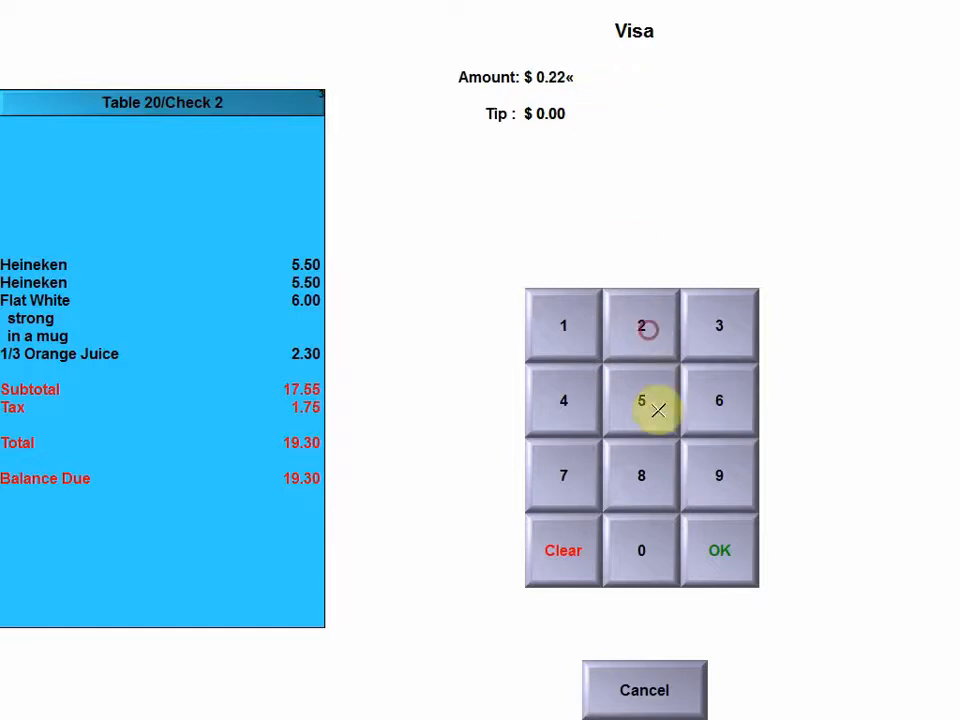
pyautogui.click(638, 569)
pyautogui.click(638, 569)
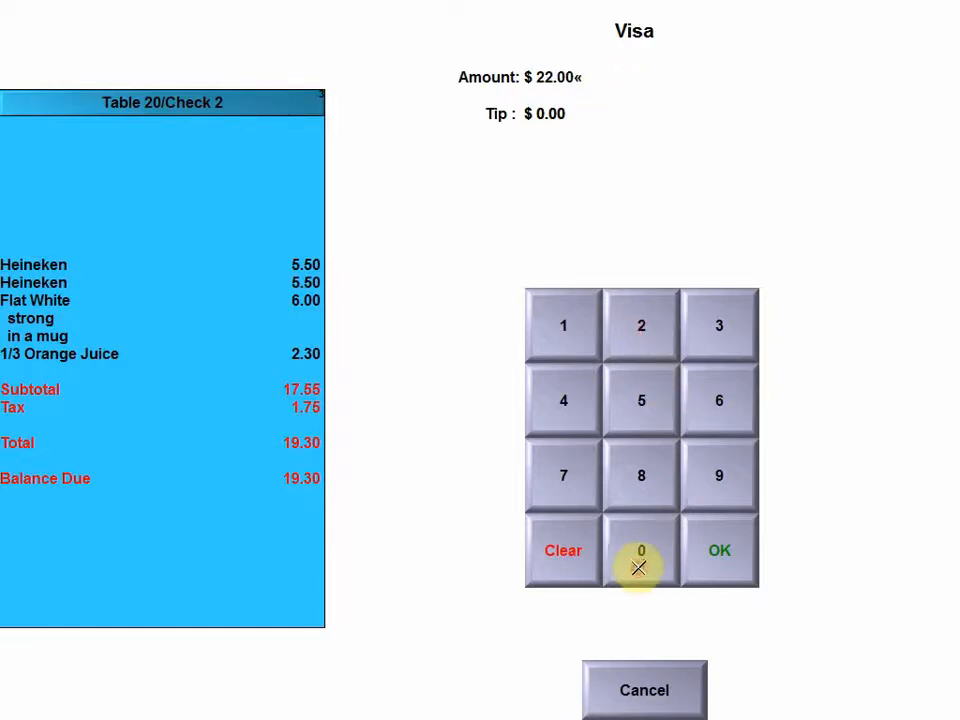
pyautogui.click(733, 551)
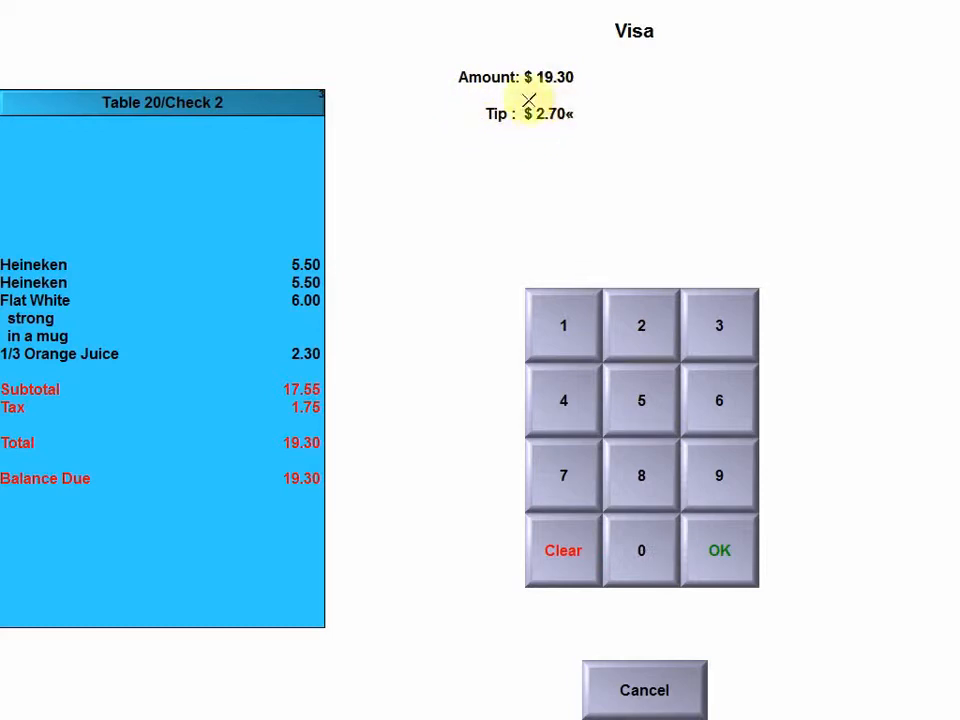
pyautogui.click(729, 549)
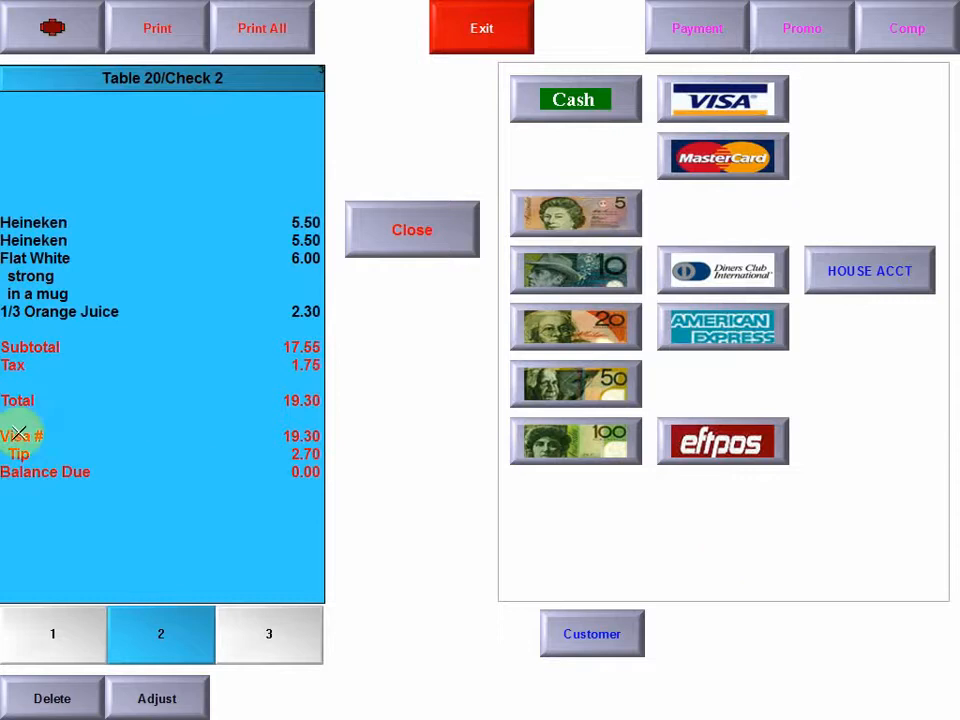
pyautogui.click(407, 234)
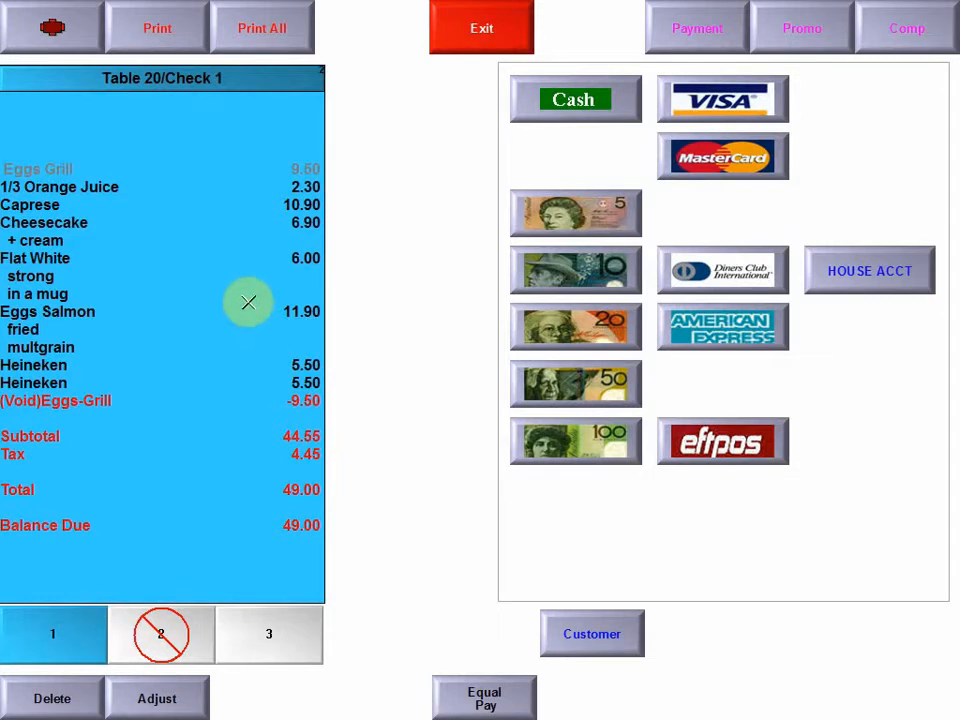
# Step: Leave and reopen table 20 from the floor plan, then pay check 1 with 100 cash and close it
pyautogui.click(66, 32)
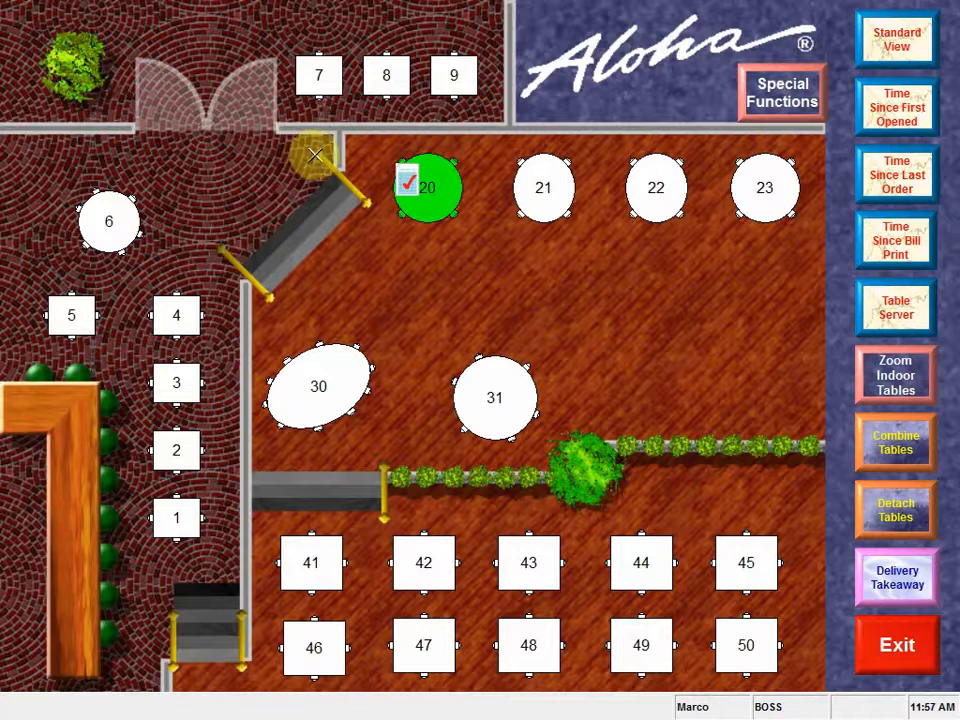
pyautogui.click(427, 193)
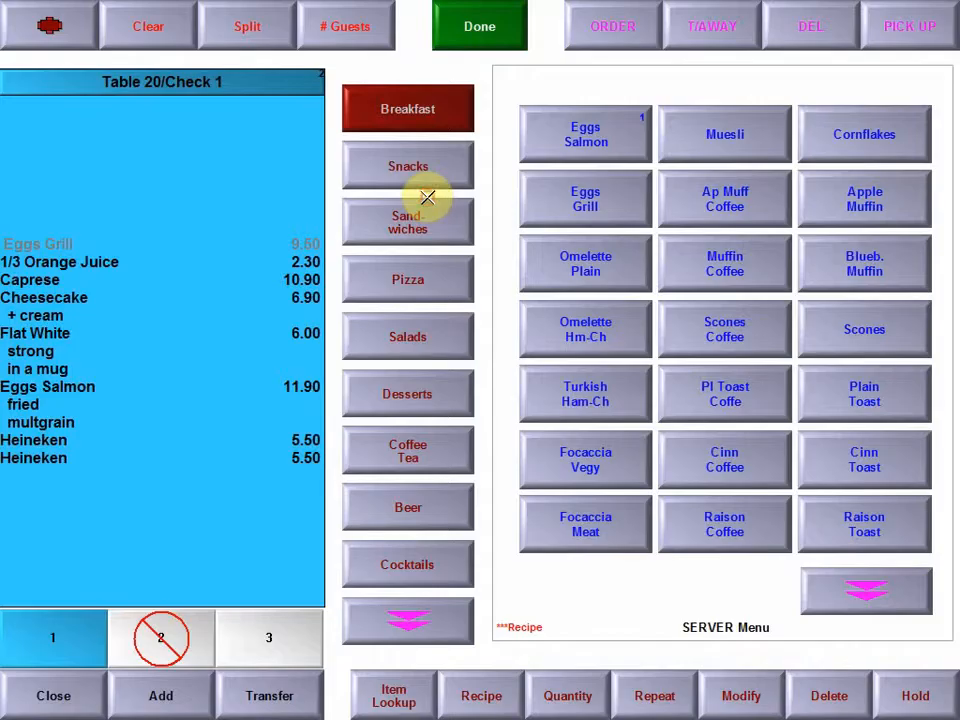
pyautogui.click(45, 697)
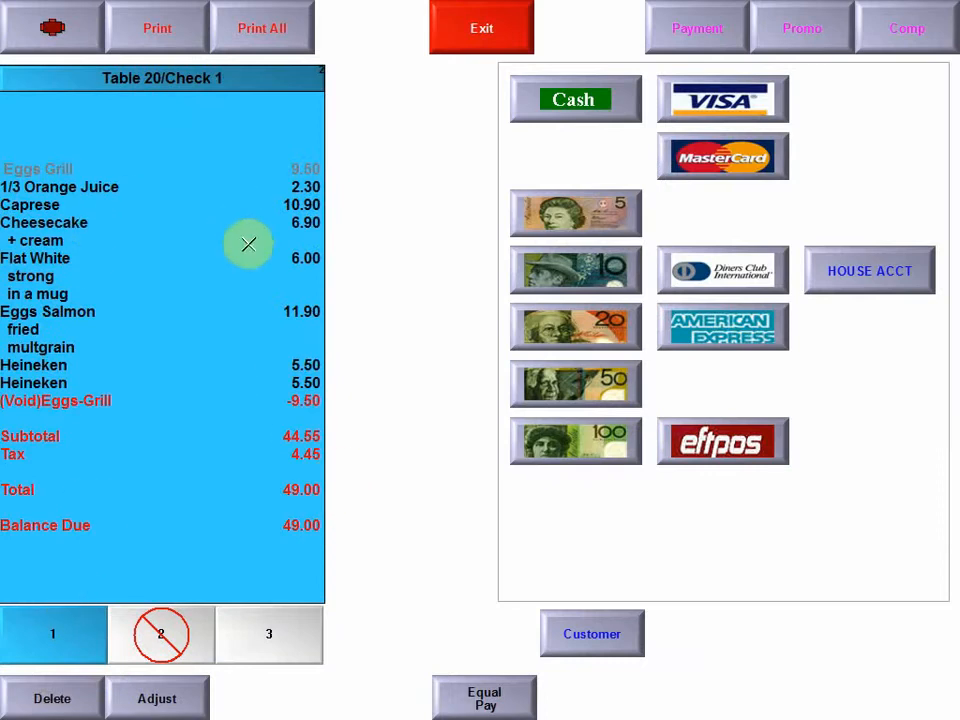
pyautogui.click(570, 440)
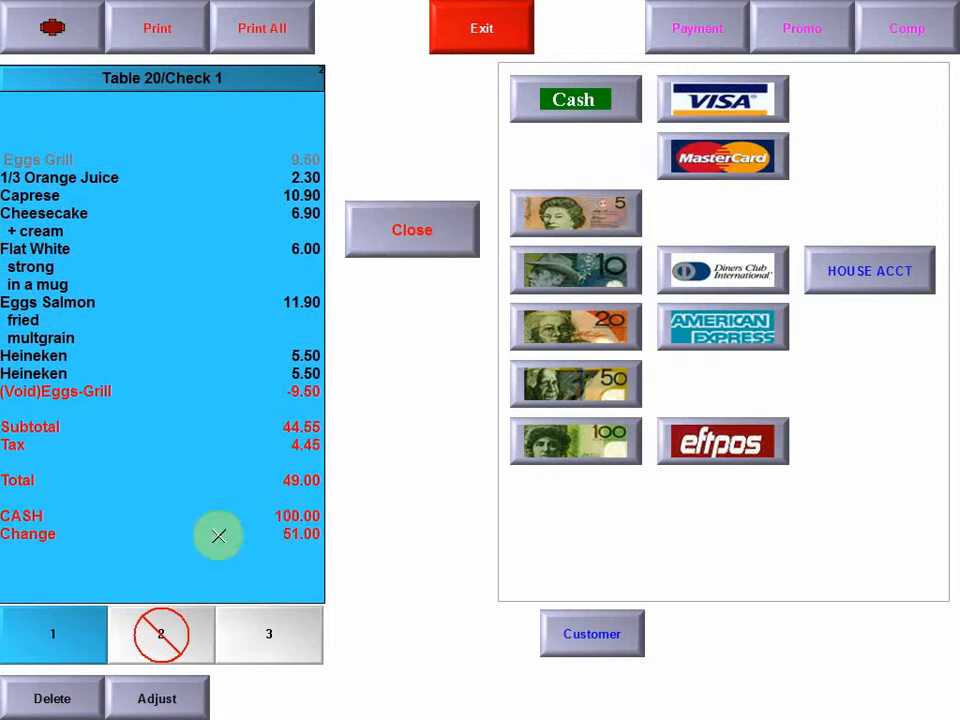
pyautogui.click(435, 236)
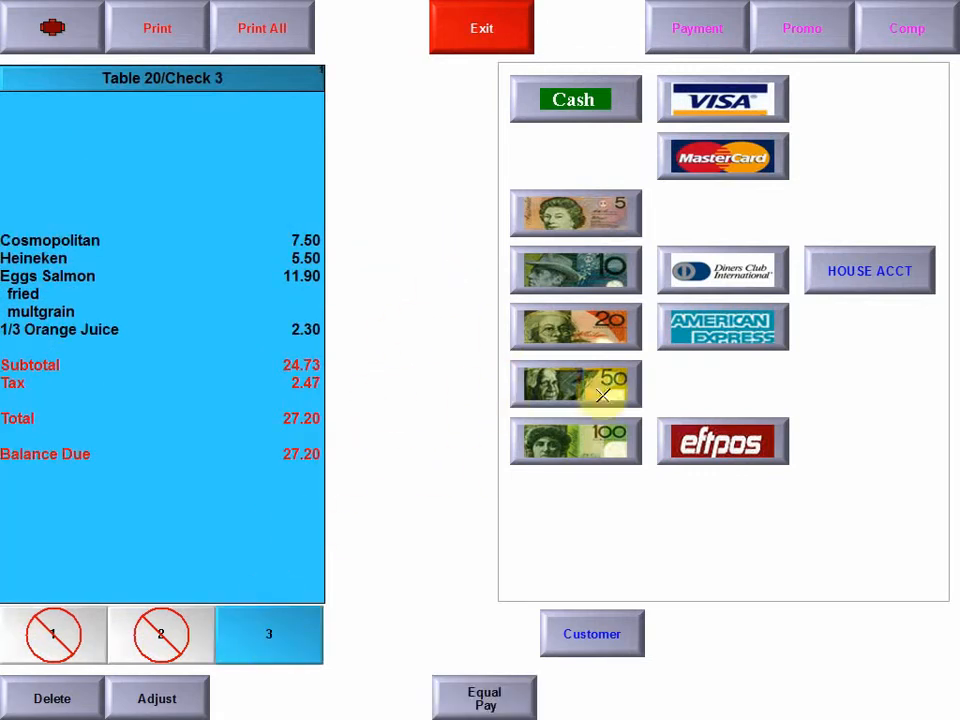
# Step: Pay check 3 by Eftpos for the full balance with a 3.00 tip, and close the check
pyautogui.click(722, 441)
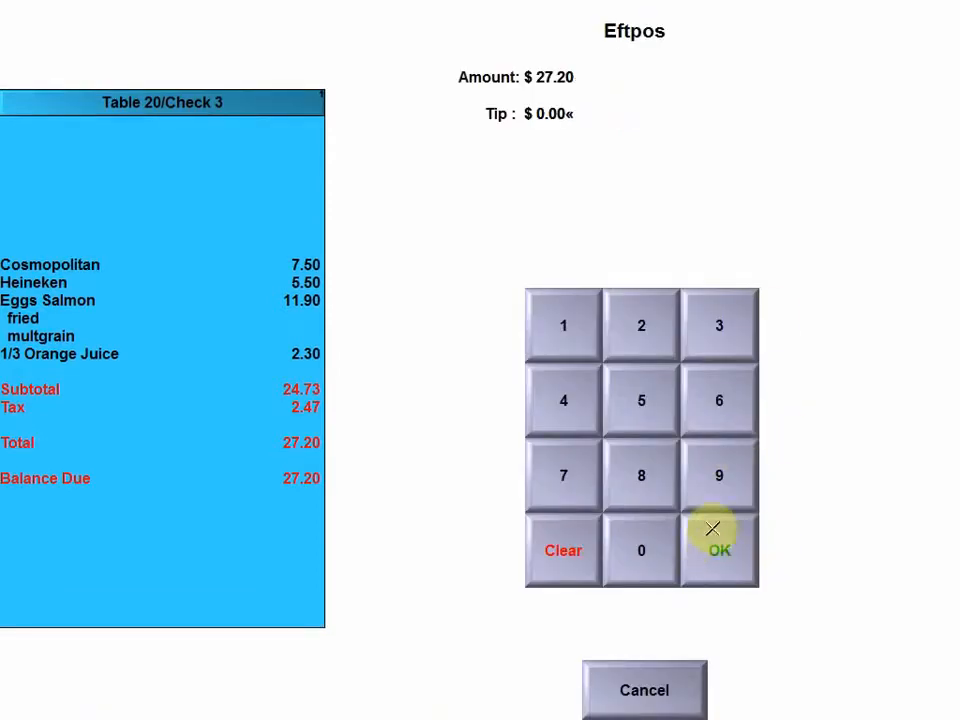
pyautogui.click(733, 323)
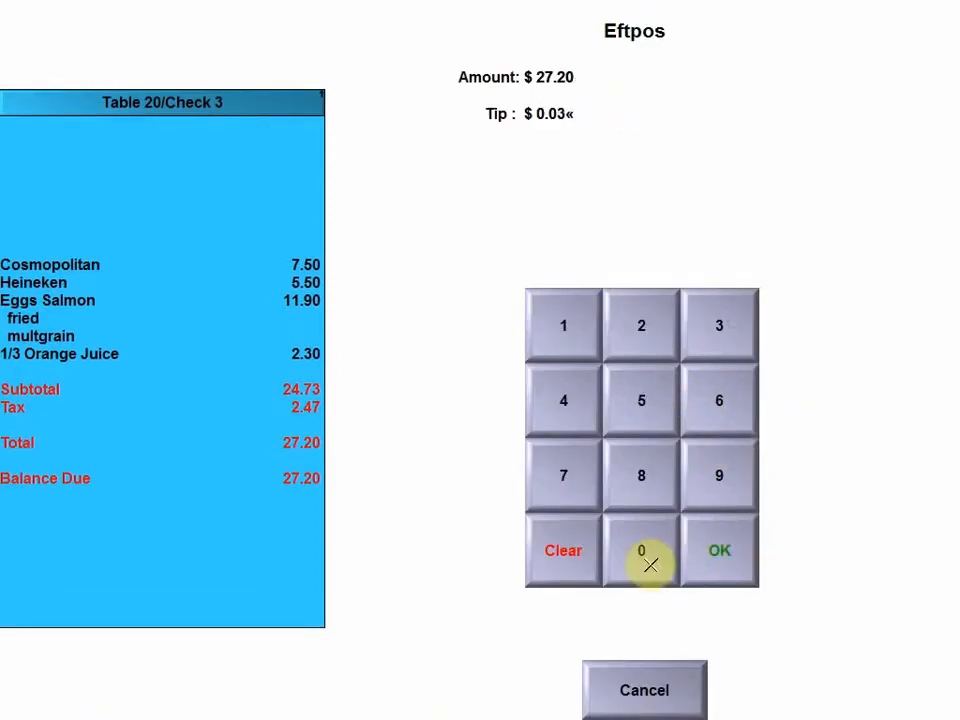
pyautogui.click(644, 560)
pyautogui.click(644, 560)
pyautogui.click(726, 556)
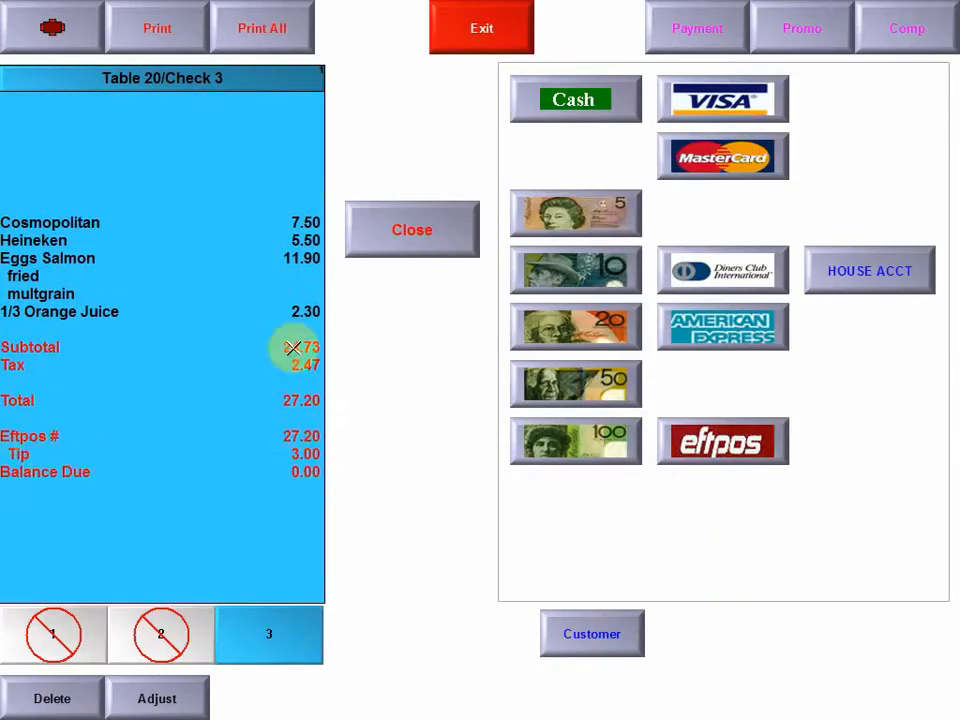
pyautogui.click(414, 232)
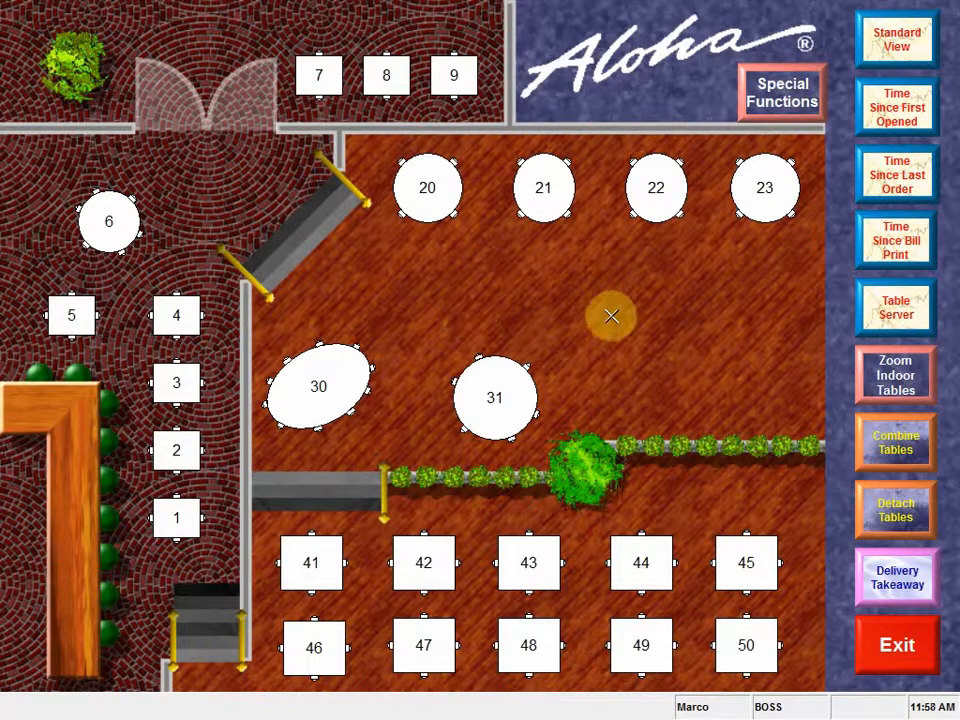
# Step: Open table 43 with a guest count of 2
pyautogui.click(533, 557)
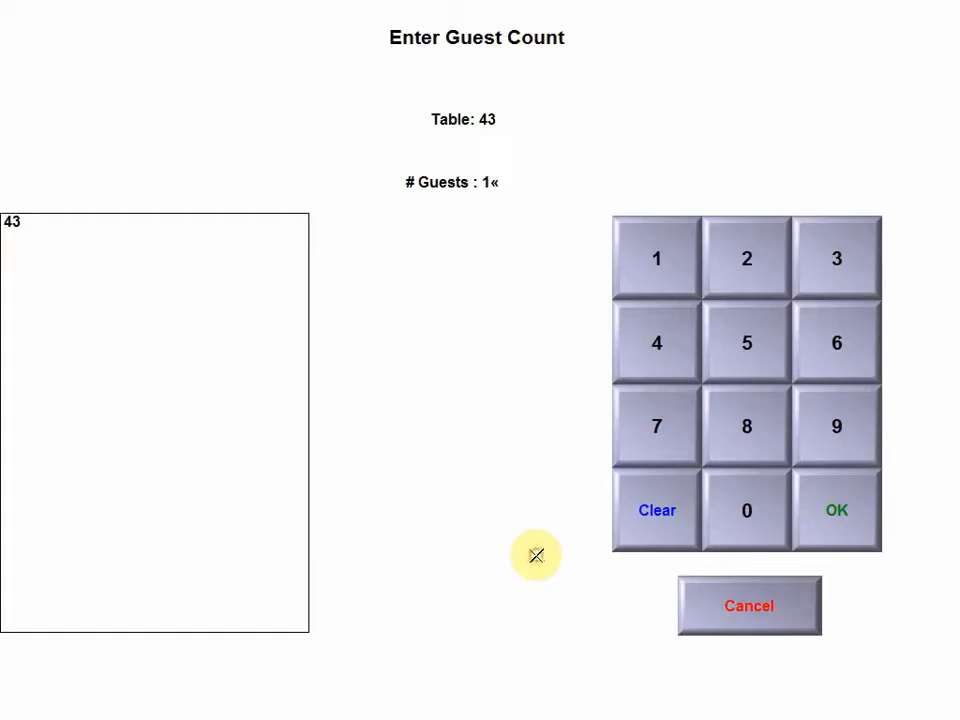
pyautogui.click(744, 257)
pyautogui.click(864, 522)
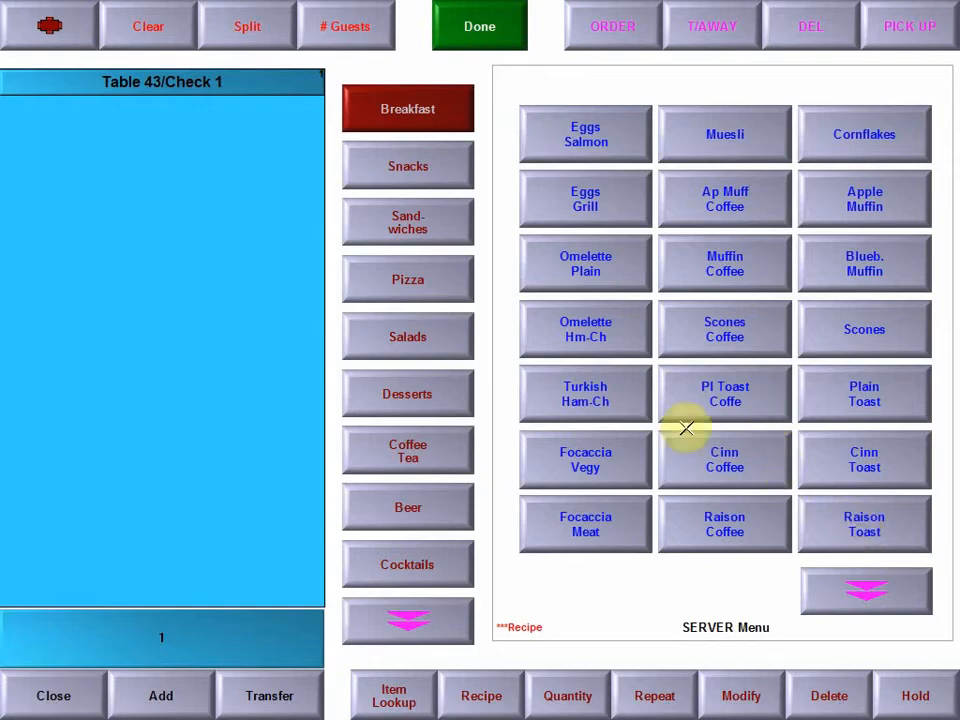
# Step: Add a Rum House with Coke, a Tonic Water and a Heineken to table 43's check
pyautogui.click(419, 624)
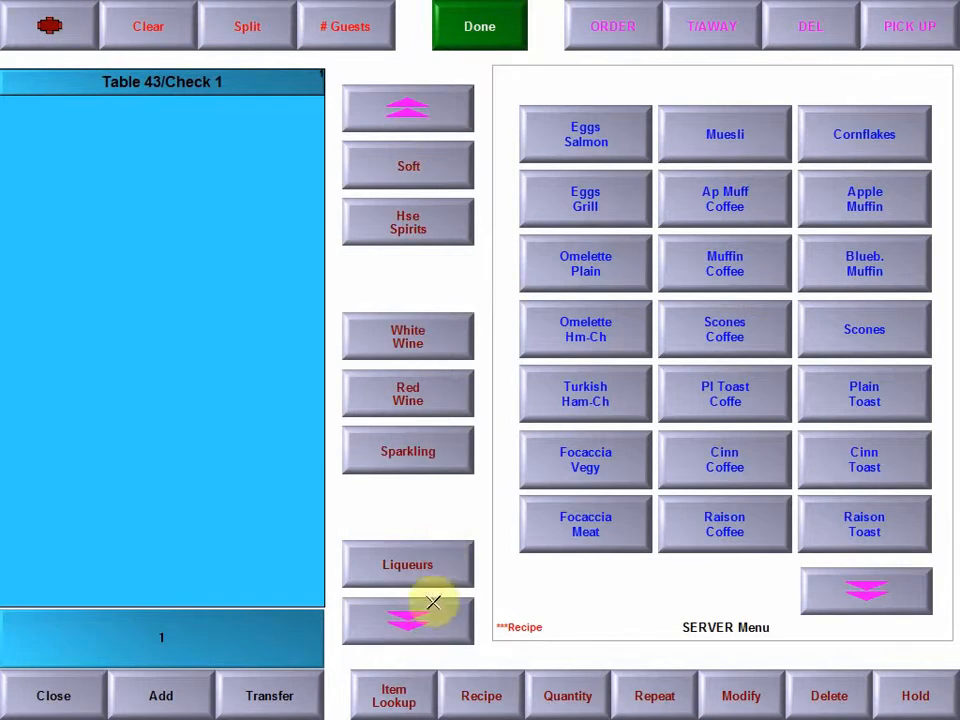
pyautogui.click(421, 223)
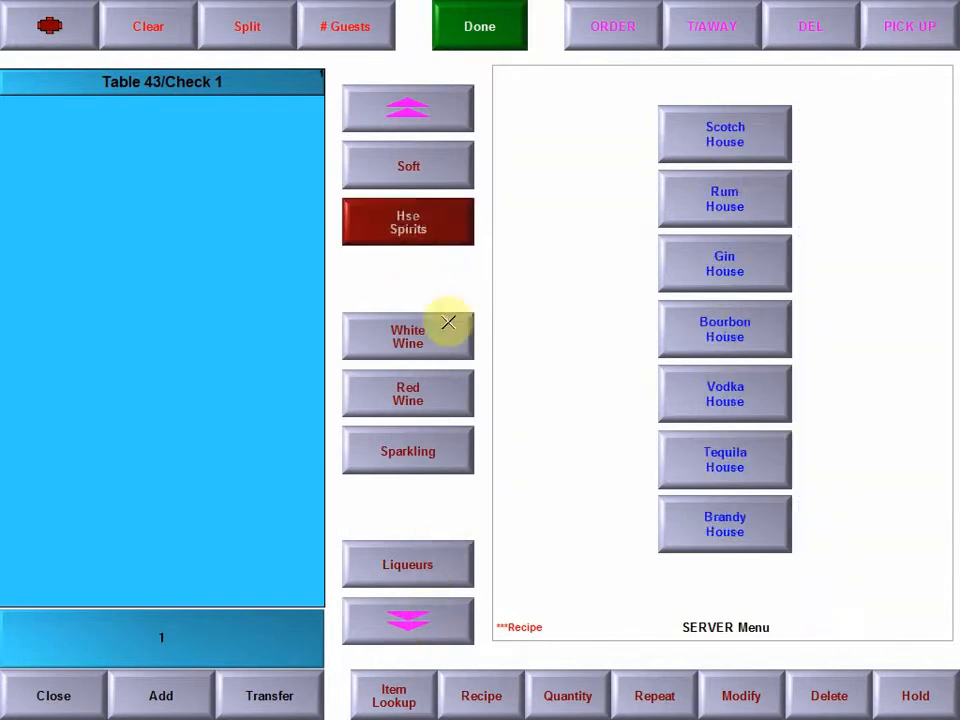
pyautogui.click(714, 197)
pyautogui.click(594, 350)
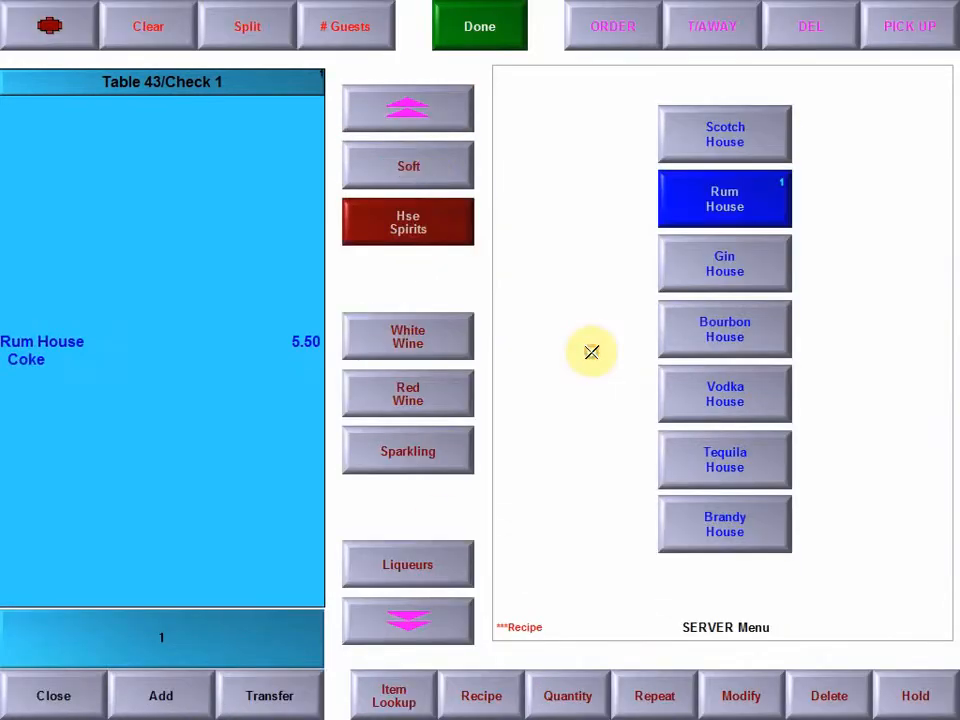
pyautogui.click(408, 166)
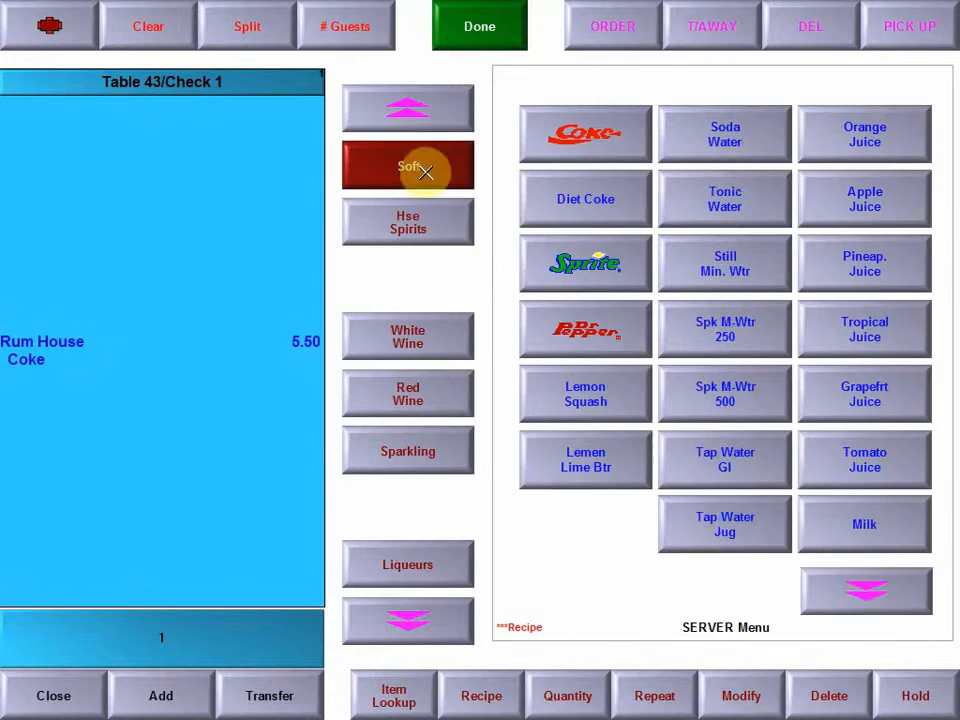
pyautogui.click(720, 207)
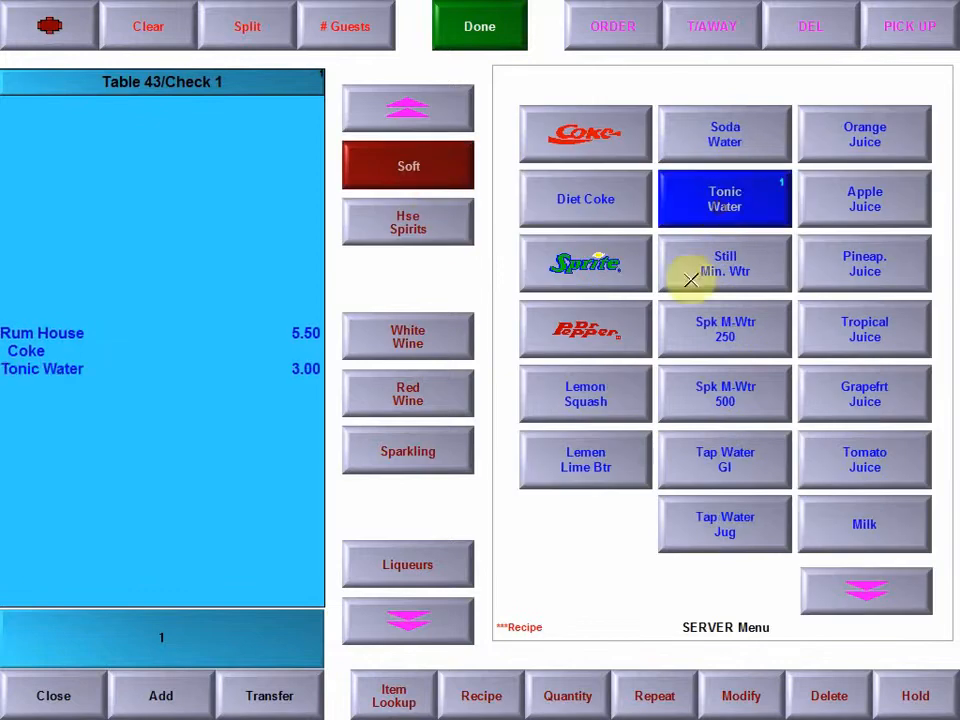
pyautogui.click(410, 117)
pyautogui.click(446, 503)
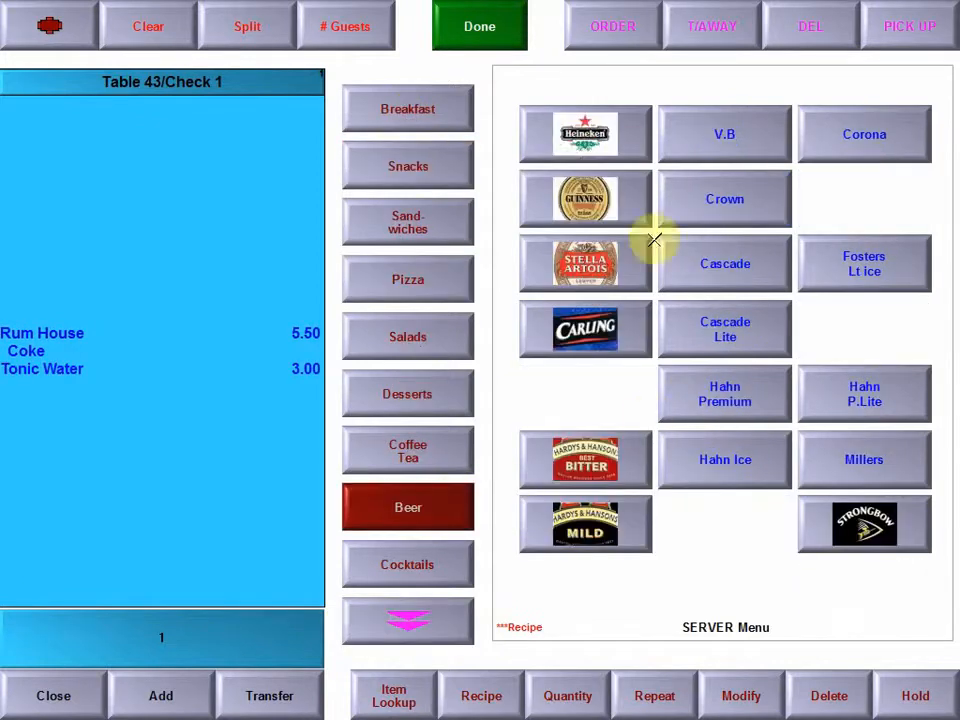
pyautogui.click(570, 145)
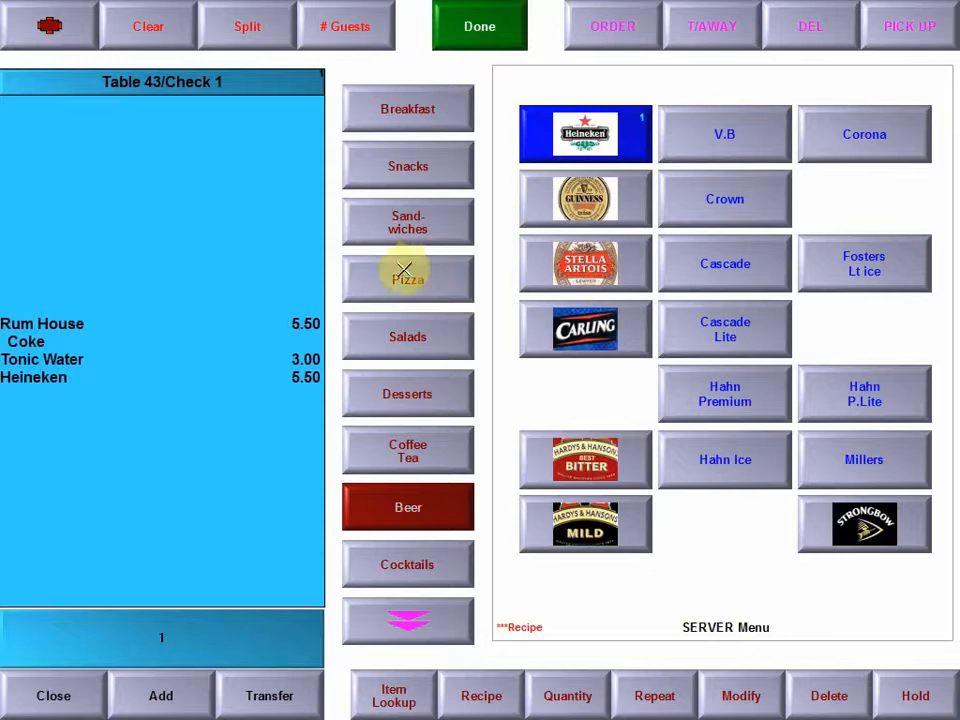
# Step: Add a Meat Lovers S/W on brown bread and a Panini Vegy on focaccia to table 43, and leave the check
pyautogui.click(409, 221)
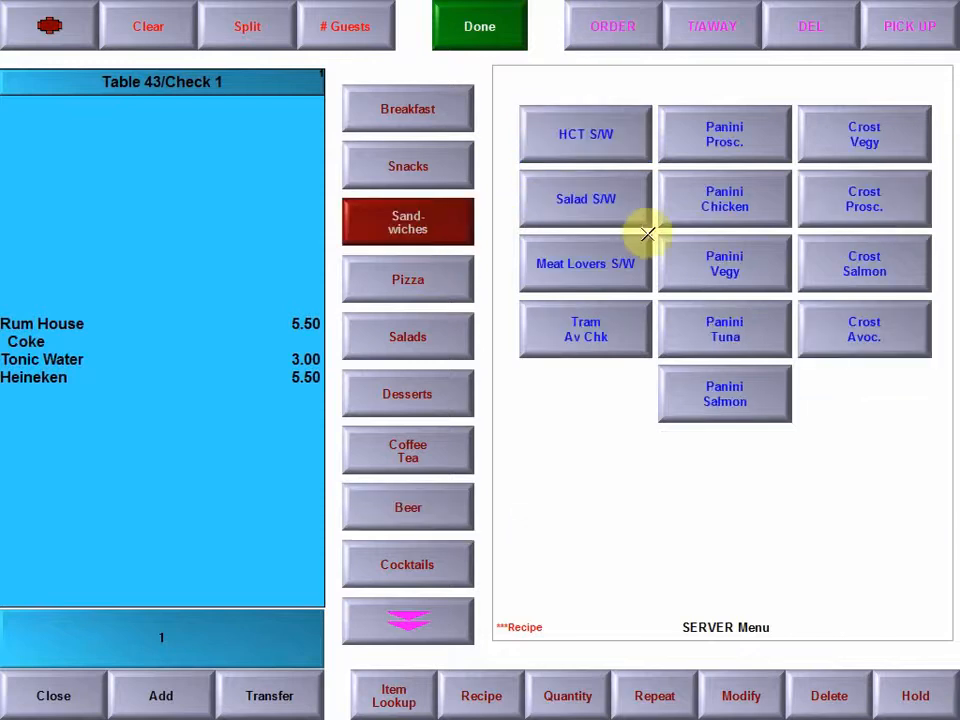
pyautogui.click(600, 264)
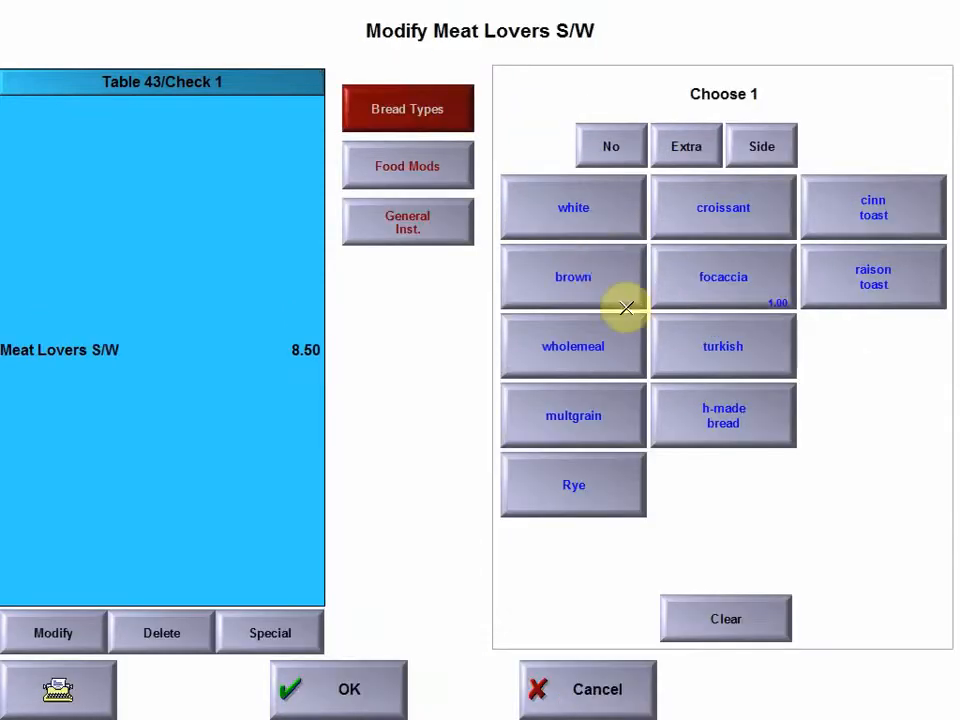
pyautogui.click(606, 290)
pyautogui.click(724, 262)
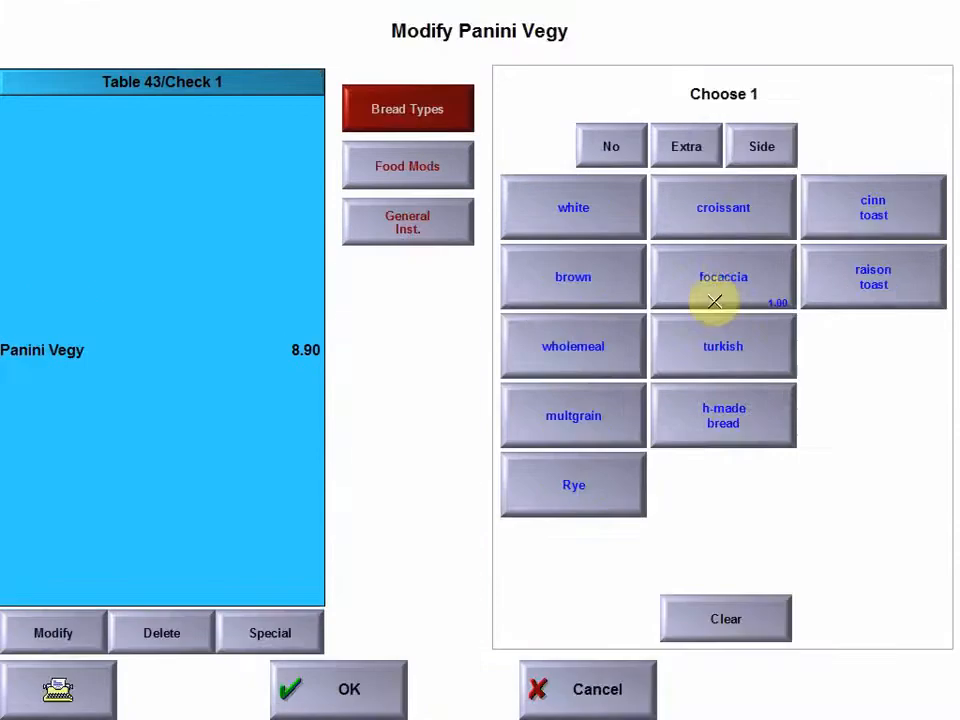
pyautogui.click(712, 295)
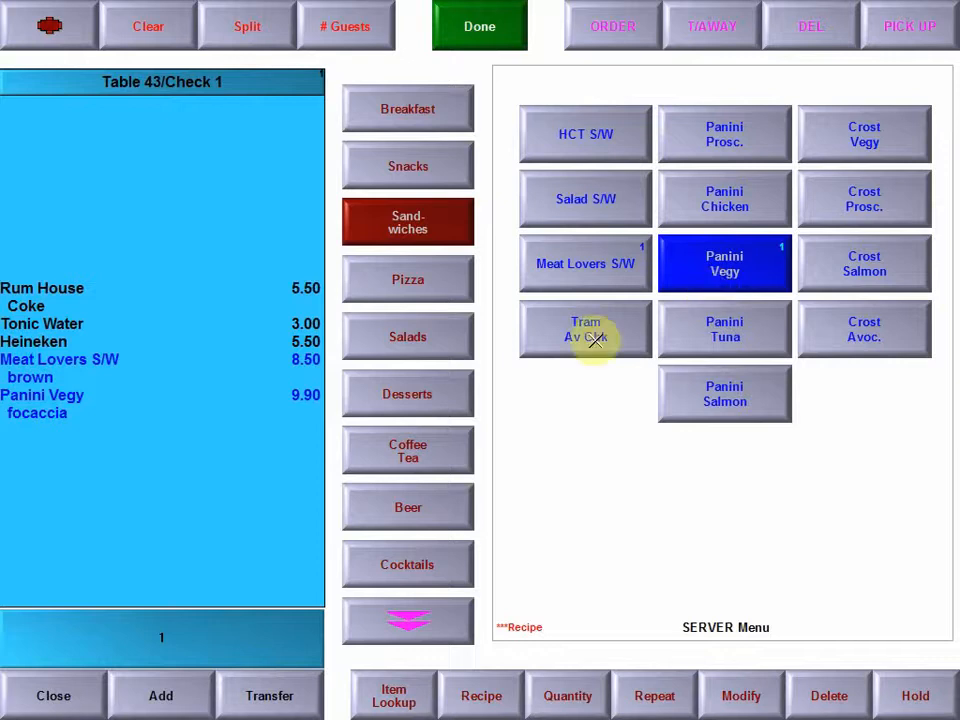
pyautogui.click(50, 26)
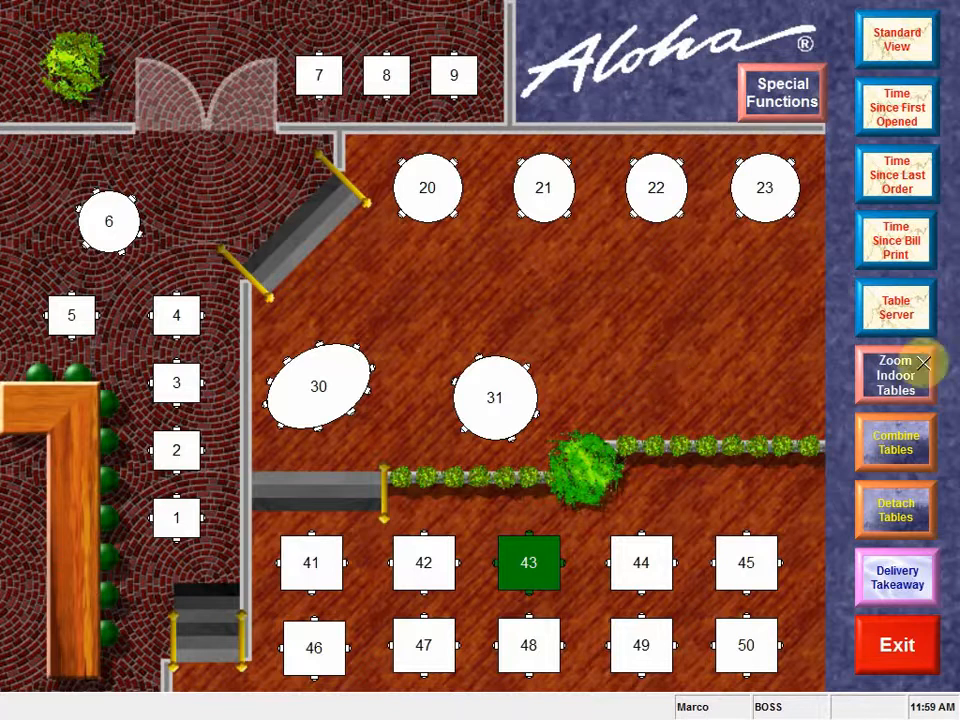
# Step: Combine occupied table 43 with the empty table 23 on the floor plan
pyautogui.click(888, 444)
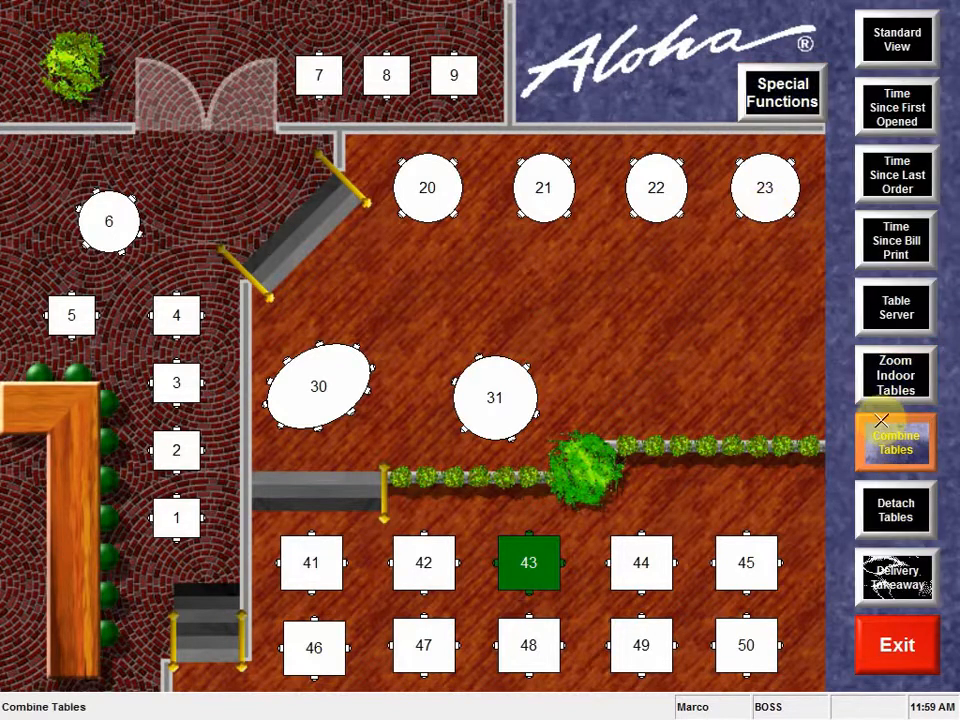
pyautogui.click(530, 561)
pyautogui.click(761, 187)
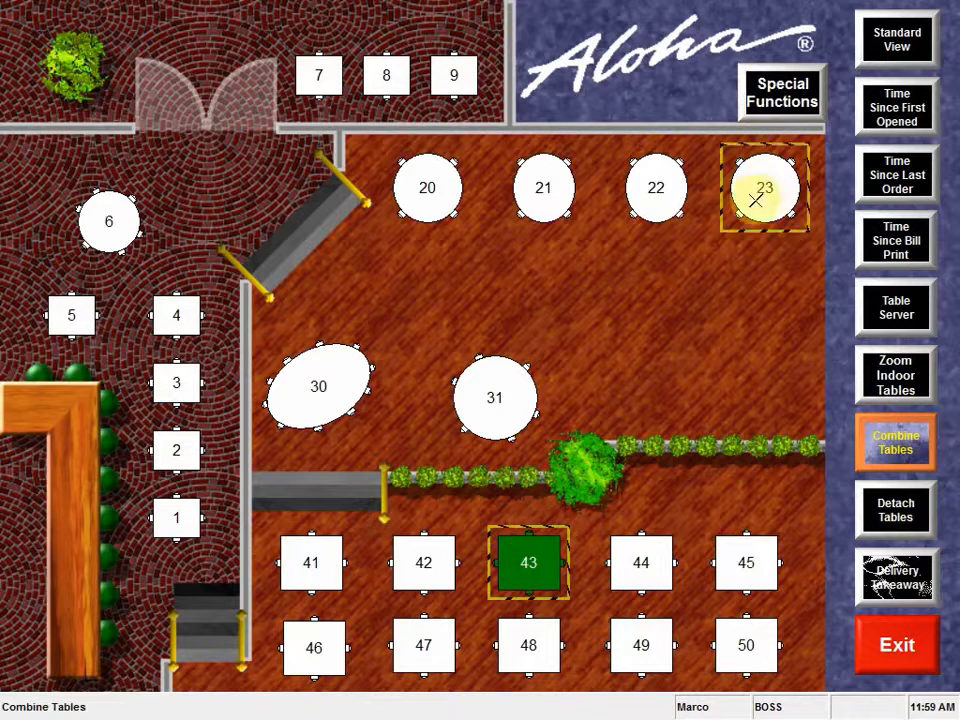
pyautogui.click(868, 432)
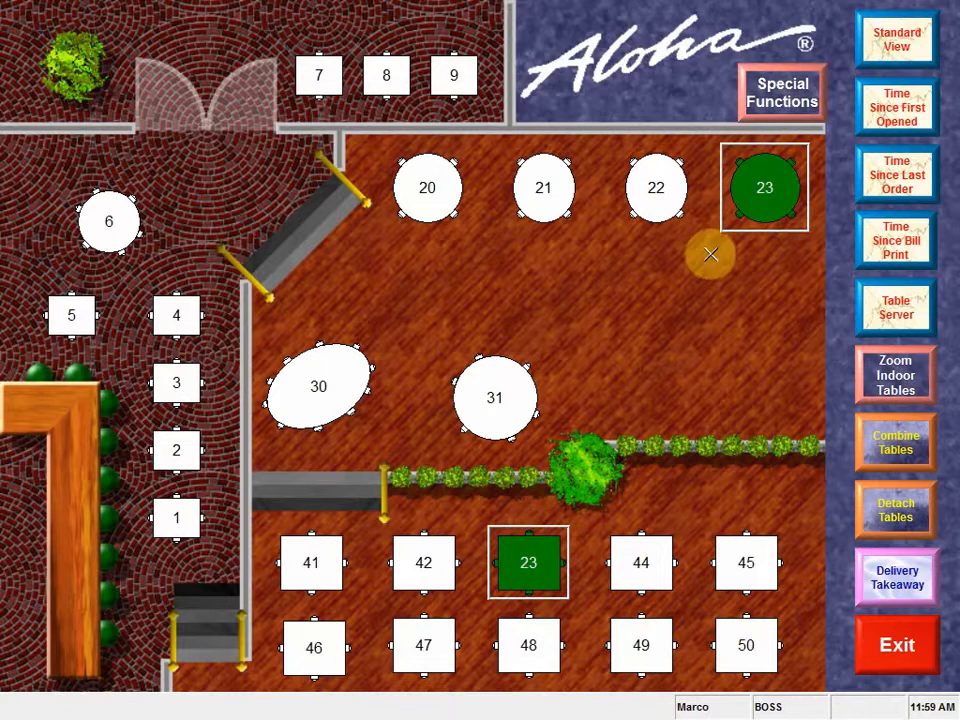
# Step: Detach table 43 from the combined tables, leaving the order on table 23
pyautogui.click(893, 510)
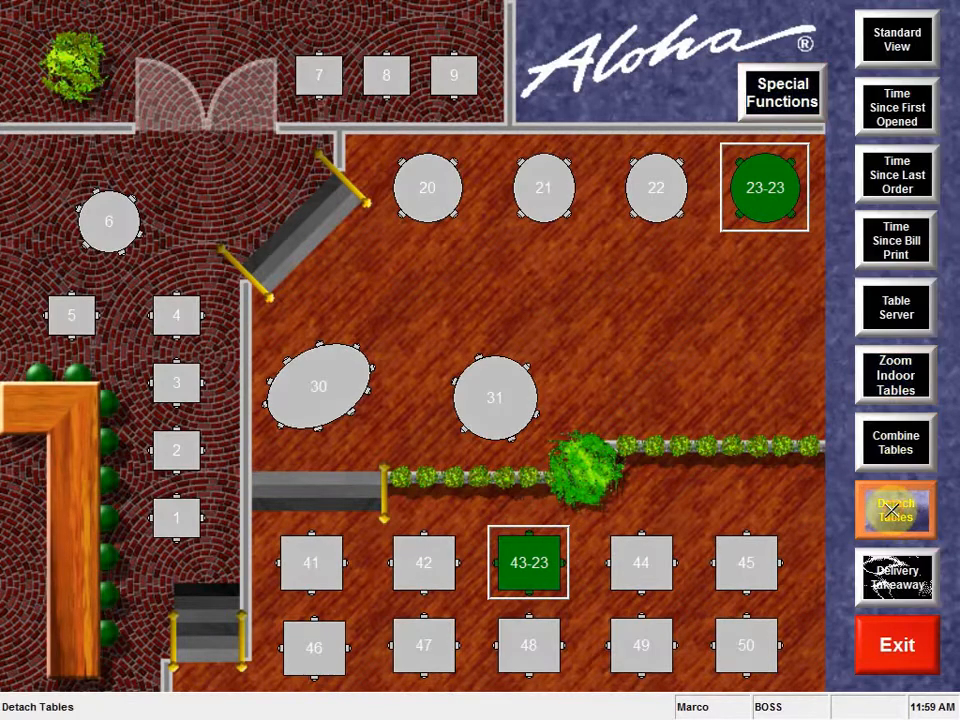
pyautogui.click(527, 570)
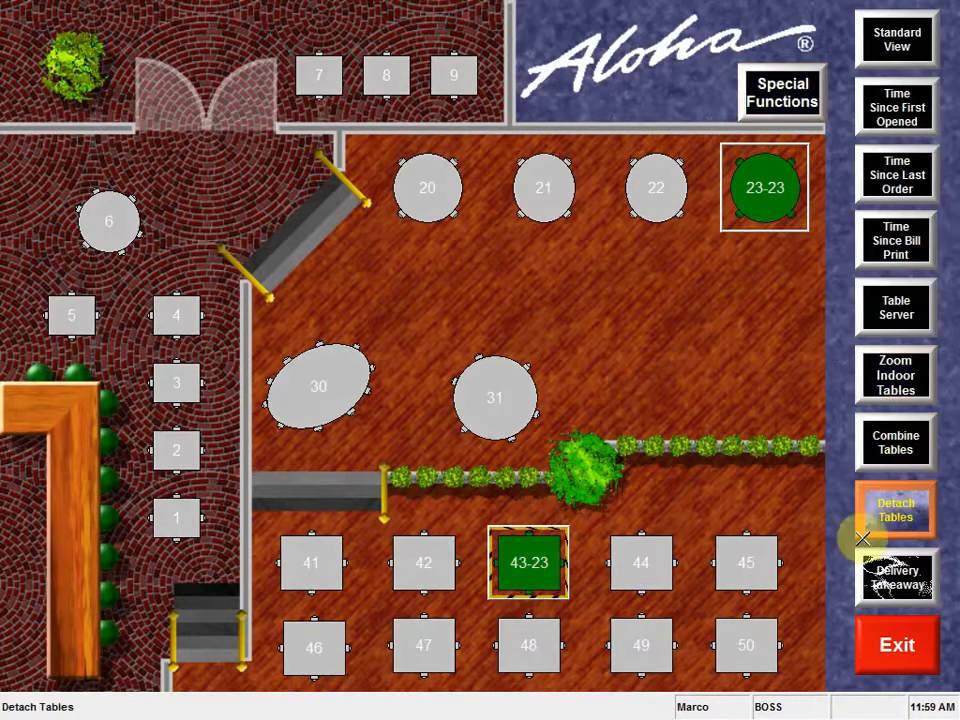
pyautogui.click(889, 509)
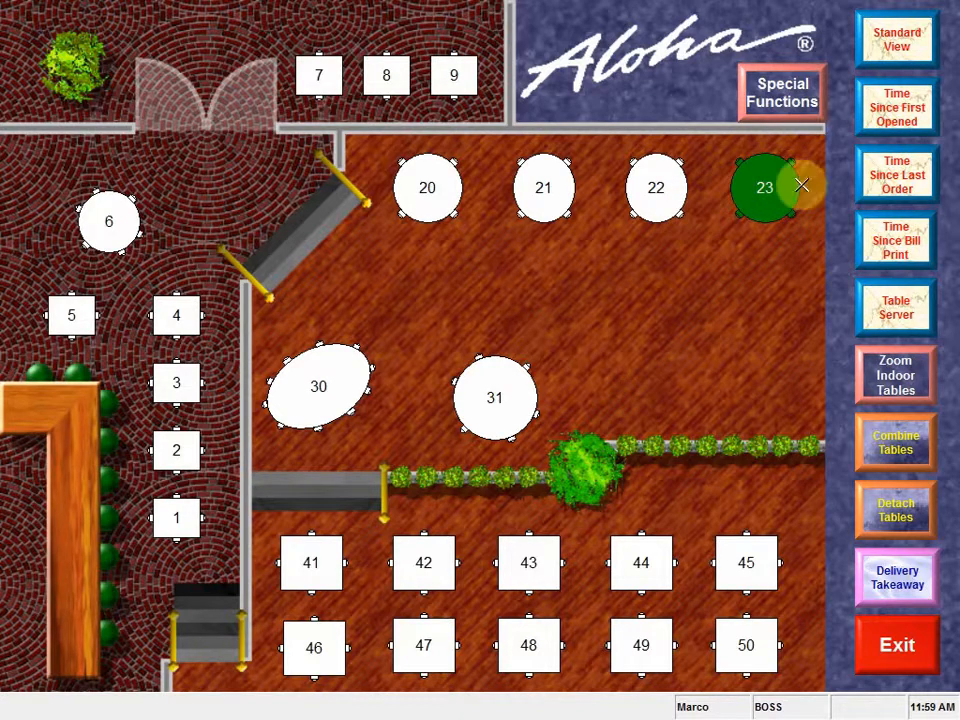
# Step: Combine occupied table 23 with the neighbouring table 22
pyautogui.click(898, 452)
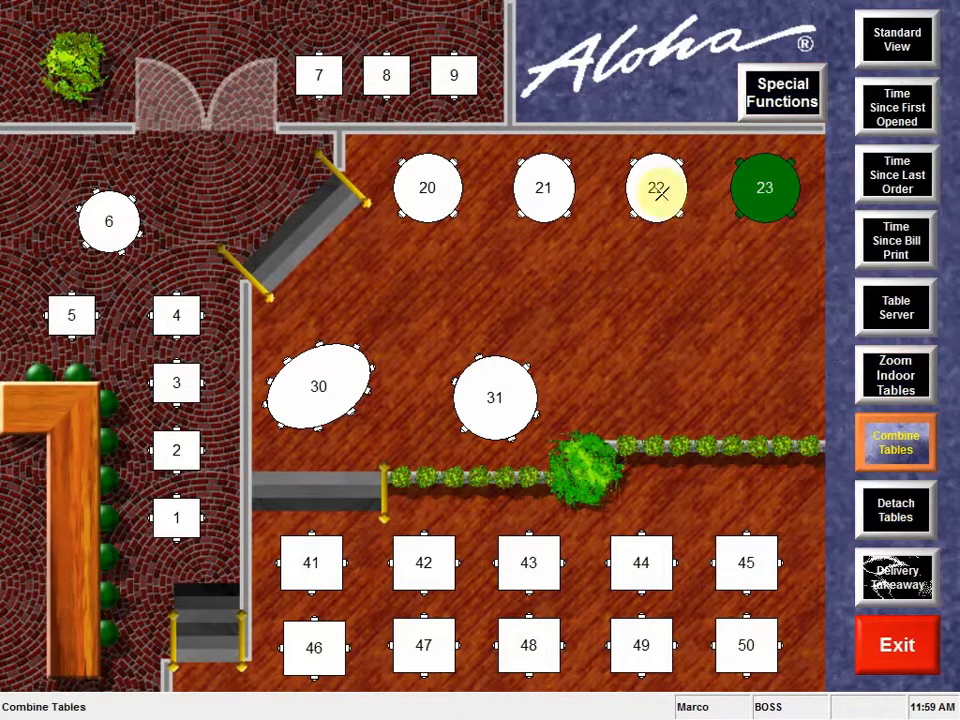
pyautogui.click(762, 188)
pyautogui.click(665, 188)
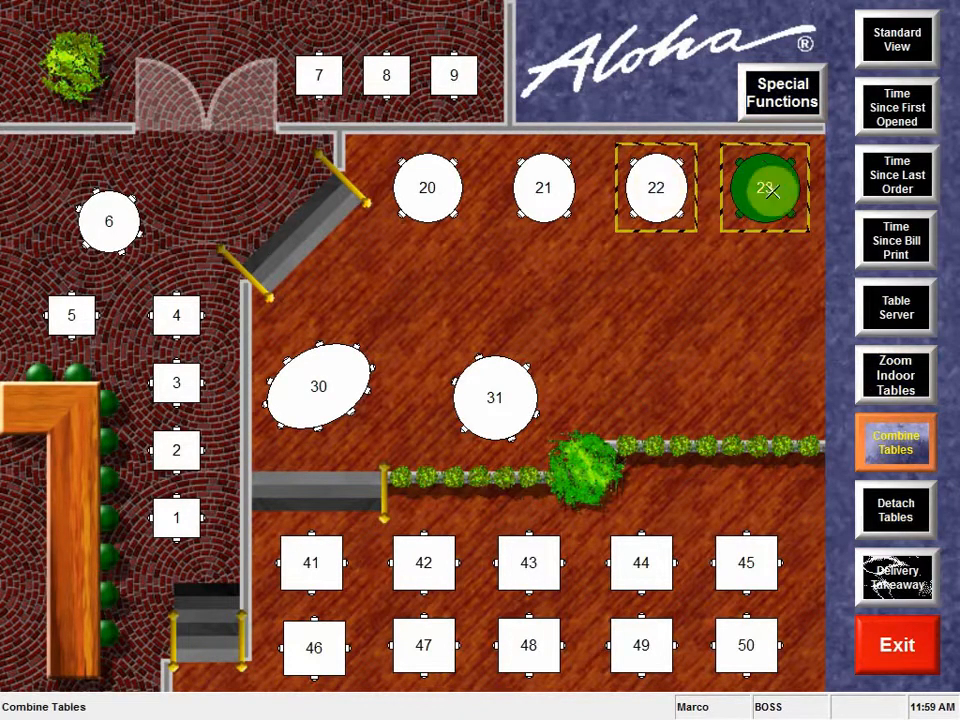
pyautogui.click(896, 442)
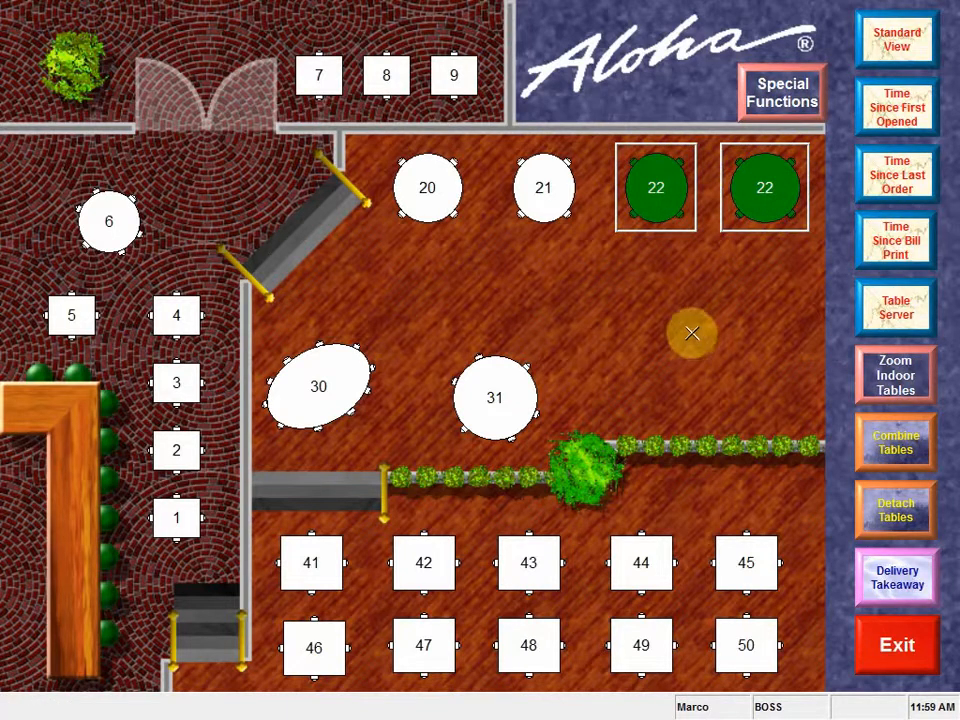
# Step: Open combined table 22's check, pay it with a 100 cash note, and close the check
pyautogui.click(662, 196)
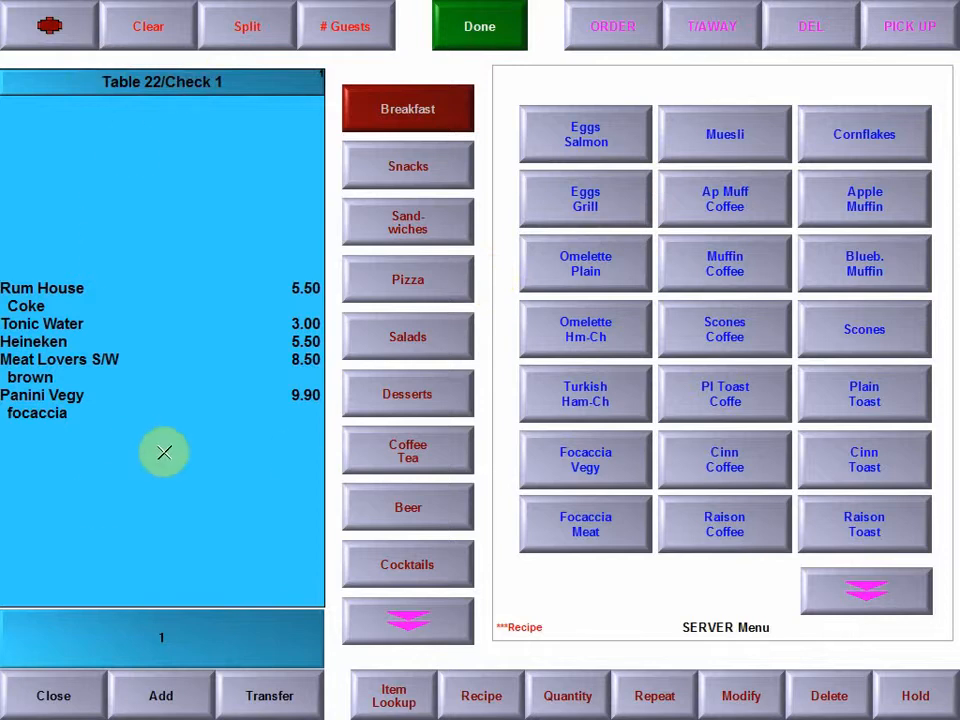
pyautogui.click(53, 694)
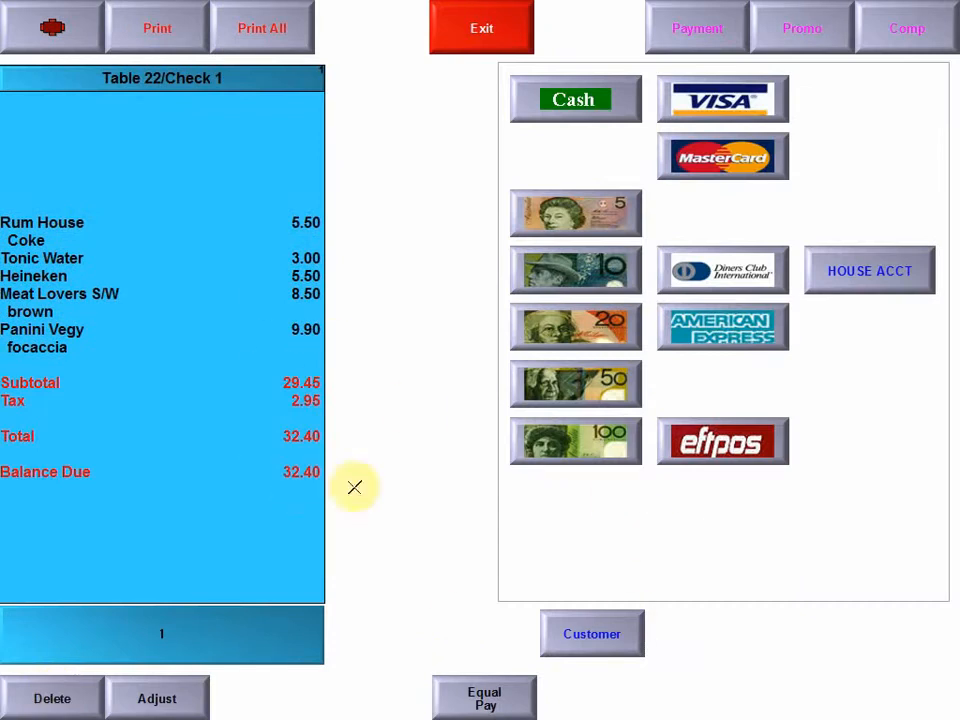
pyautogui.click(585, 441)
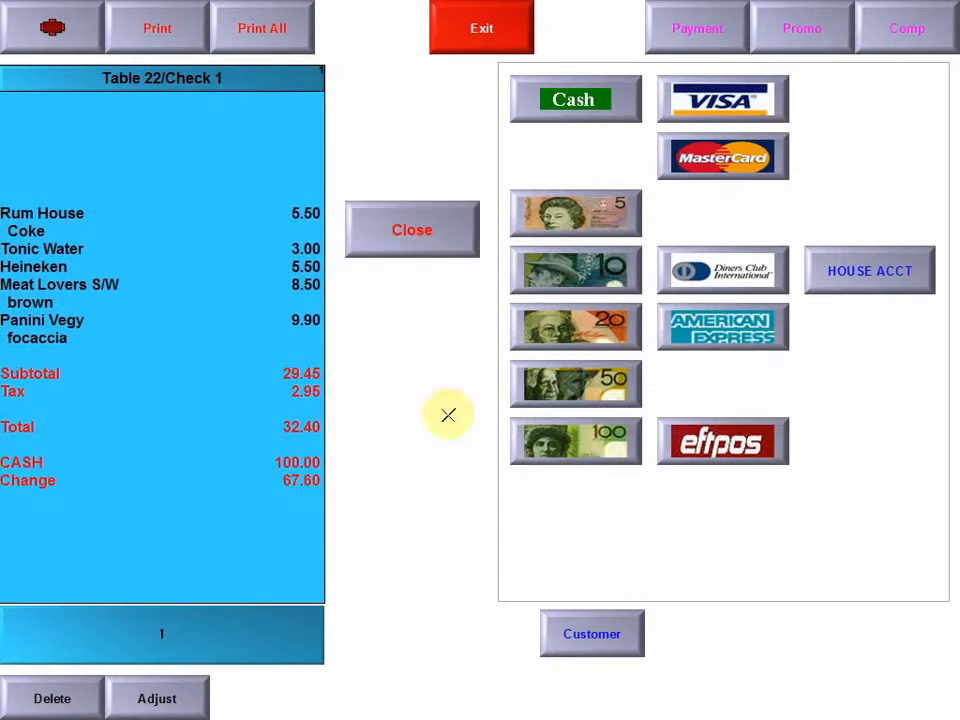
pyautogui.click(412, 229)
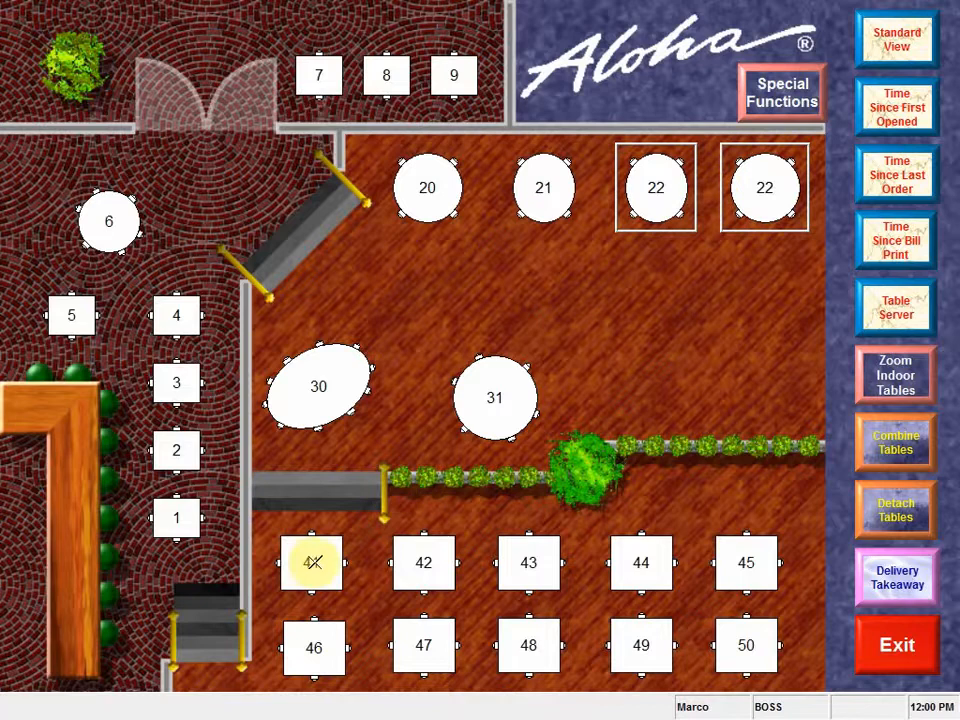
# Step: Open table 41 with a guest count of 3
pyautogui.click(312, 562)
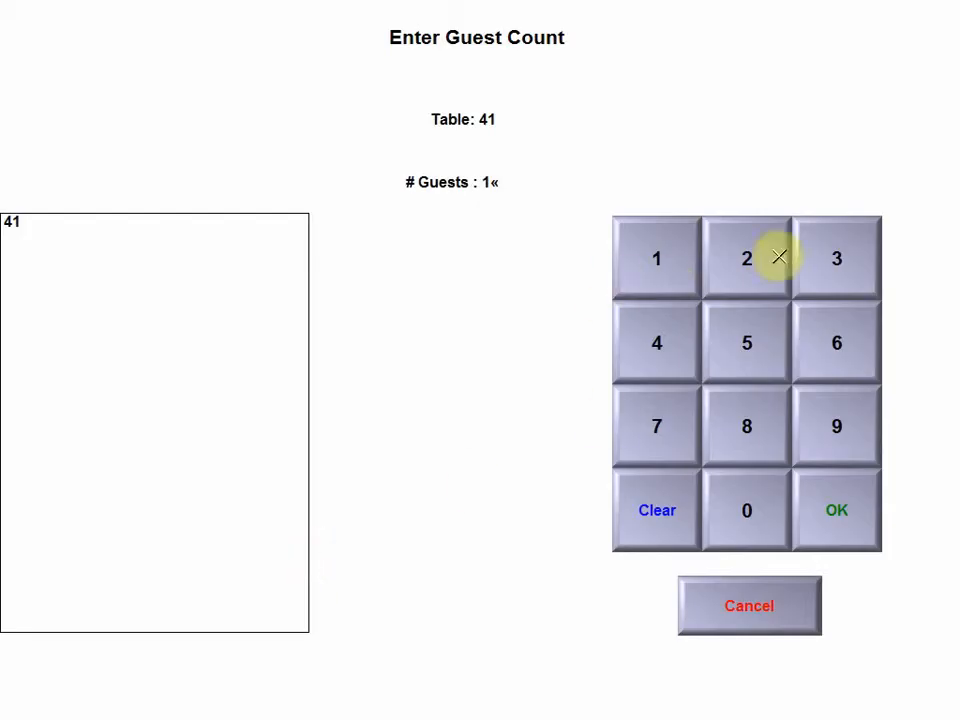
pyautogui.click(834, 259)
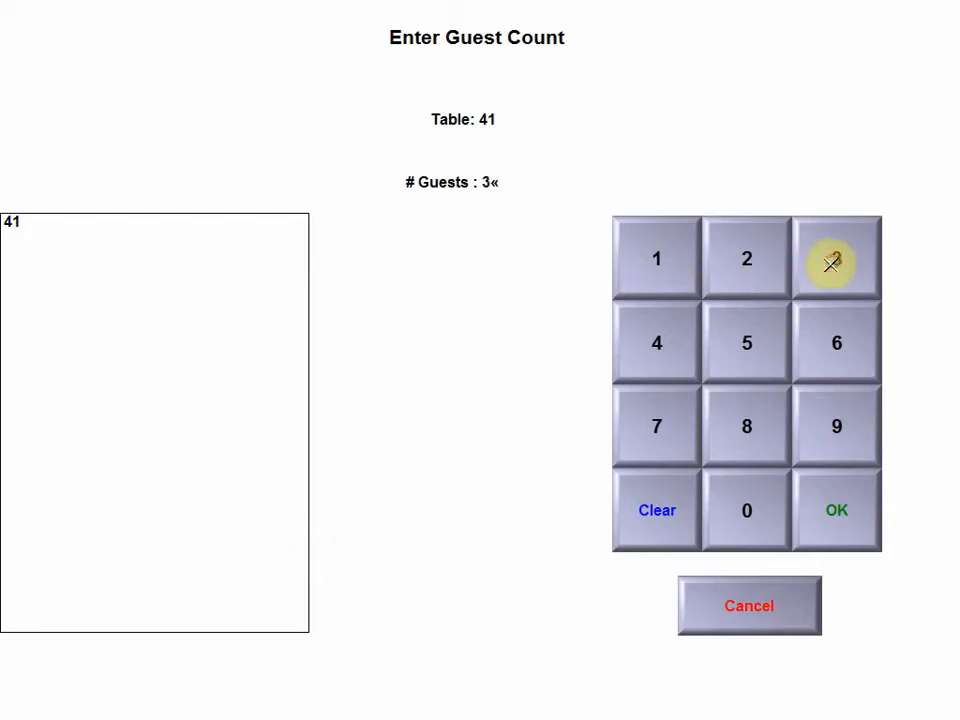
pyautogui.click(853, 495)
# Step: Add an HCT S/W on brown bread, a Guinness and a V.B to table 41's check
pyautogui.click(428, 220)
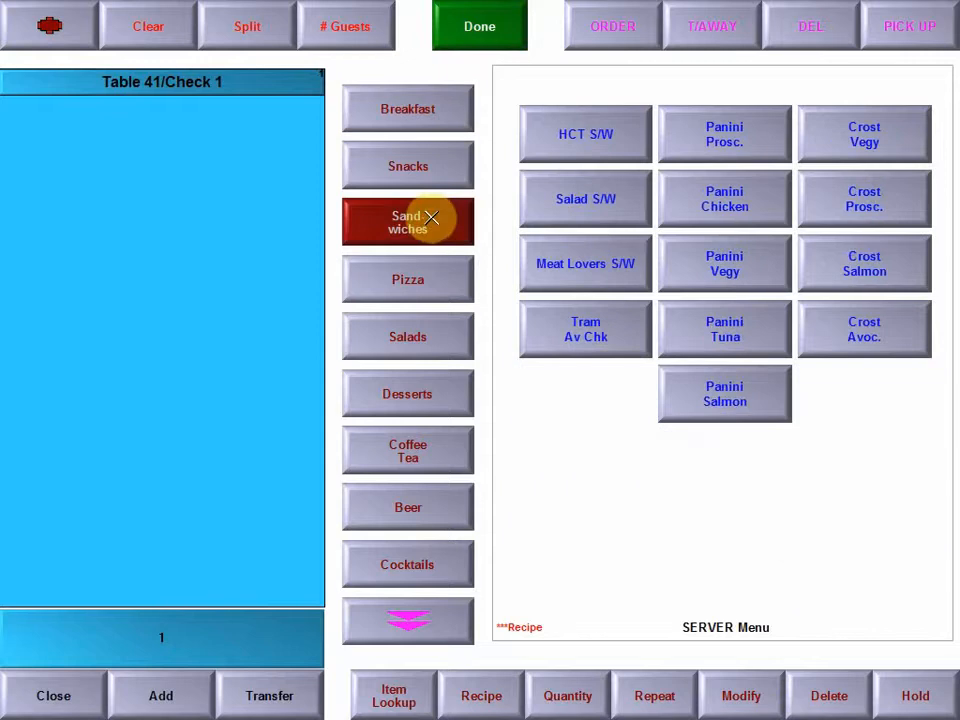
pyautogui.click(596, 135)
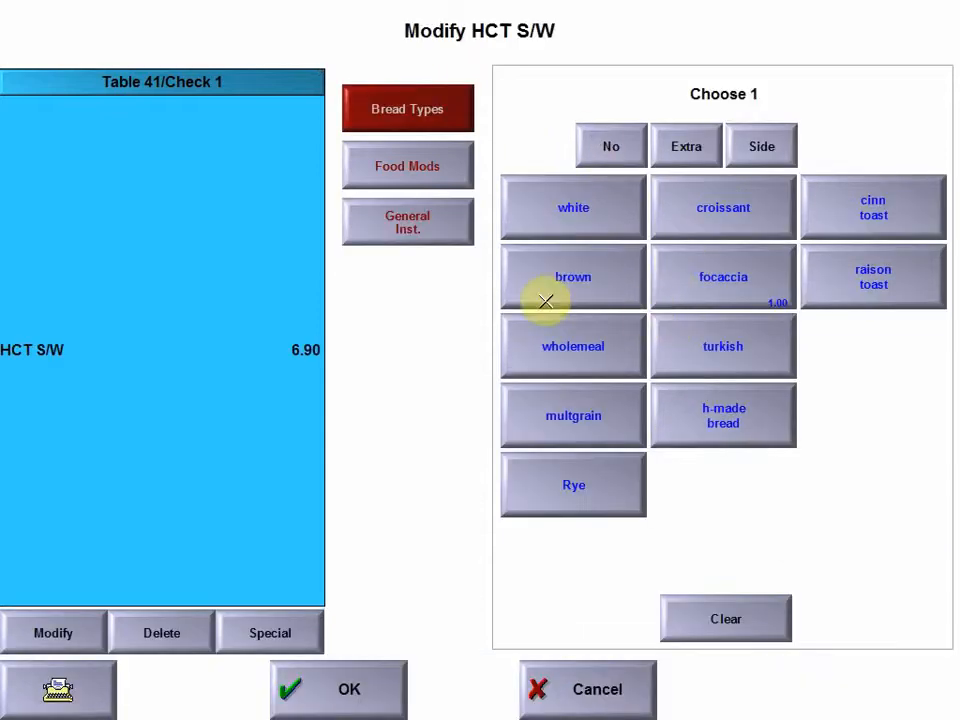
pyautogui.click(608, 279)
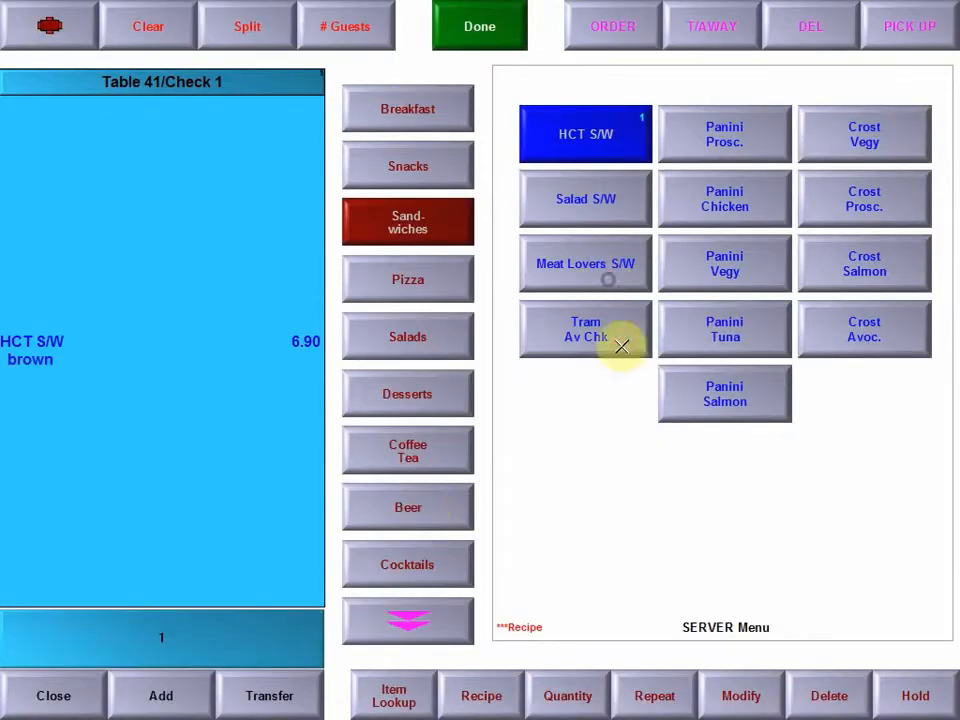
pyautogui.click(428, 503)
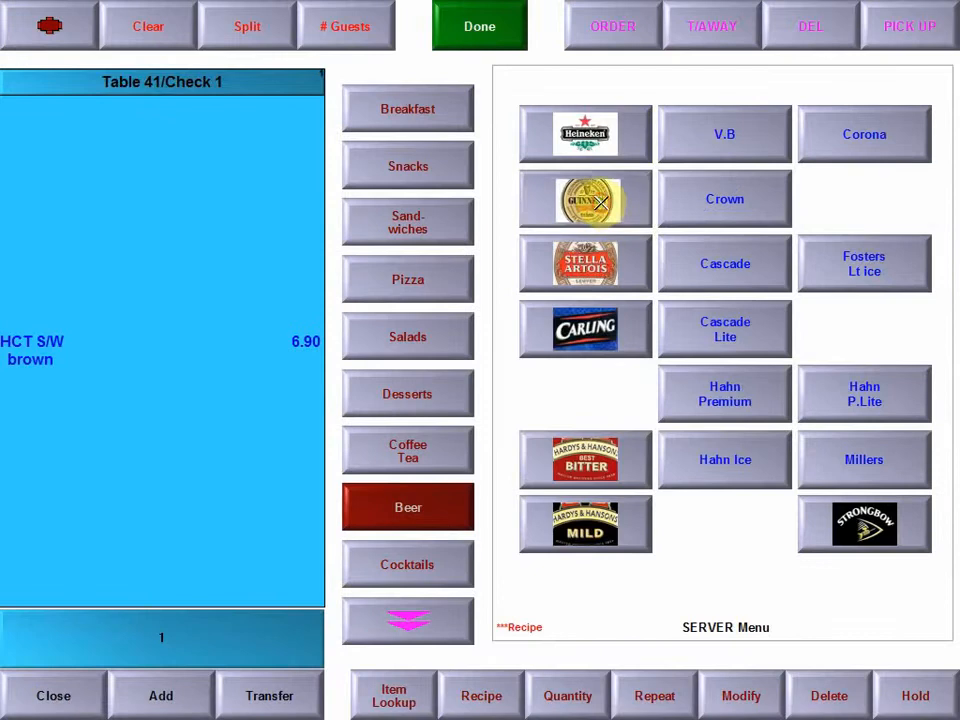
pyautogui.click(608, 208)
pyautogui.click(740, 140)
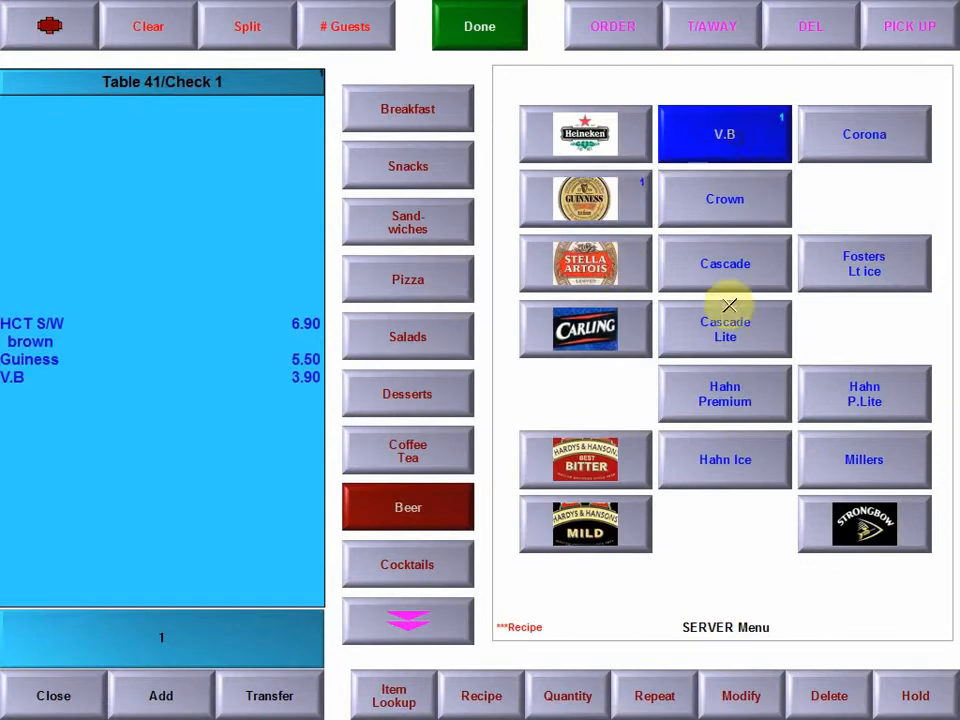
# Step: Add a Rocket Salad, Chips and Garlic Bread to table 41's check
pyautogui.click(458, 352)
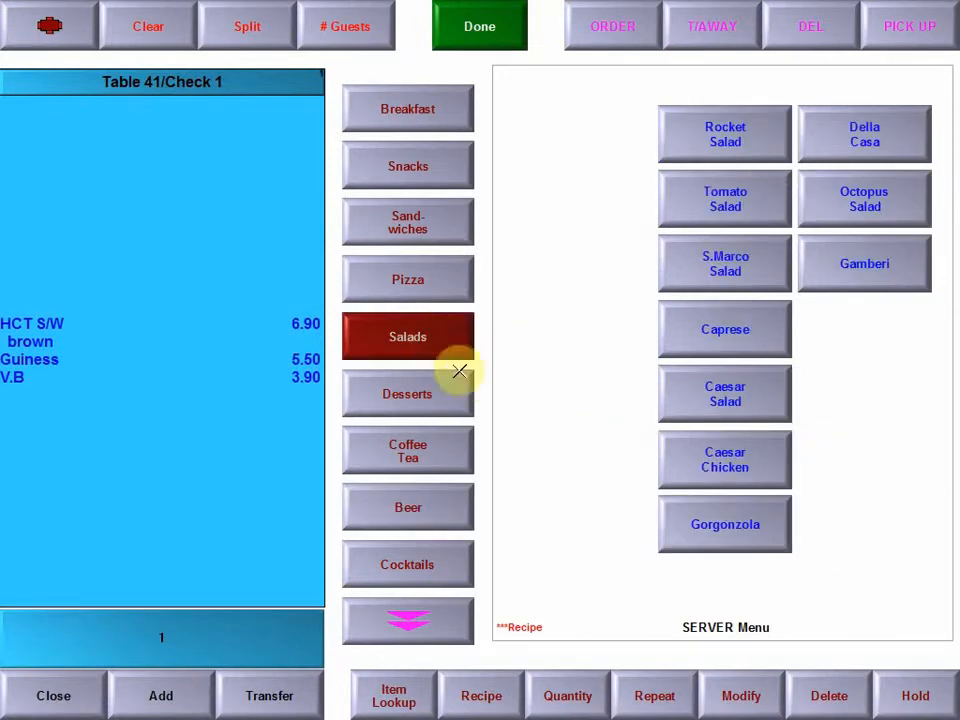
pyautogui.click(733, 143)
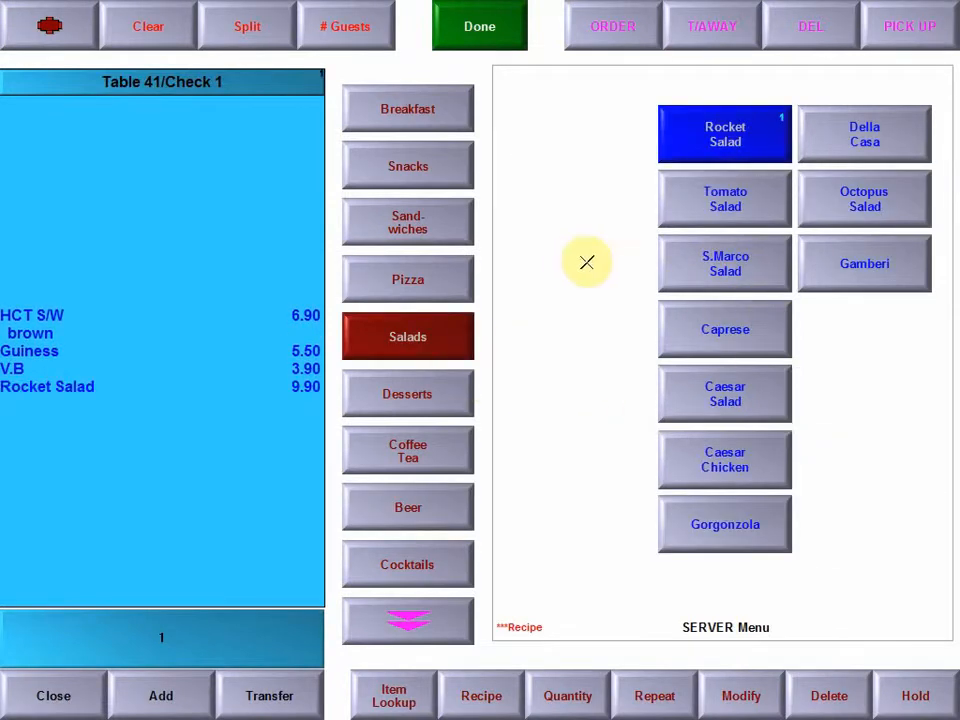
pyautogui.click(444, 165)
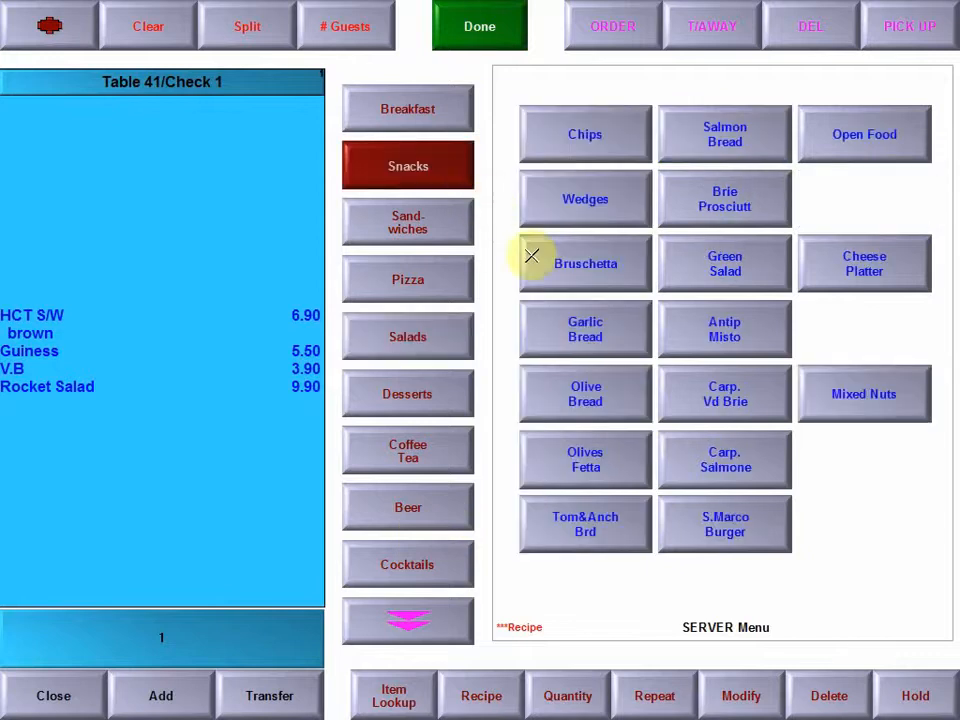
pyautogui.click(585, 133)
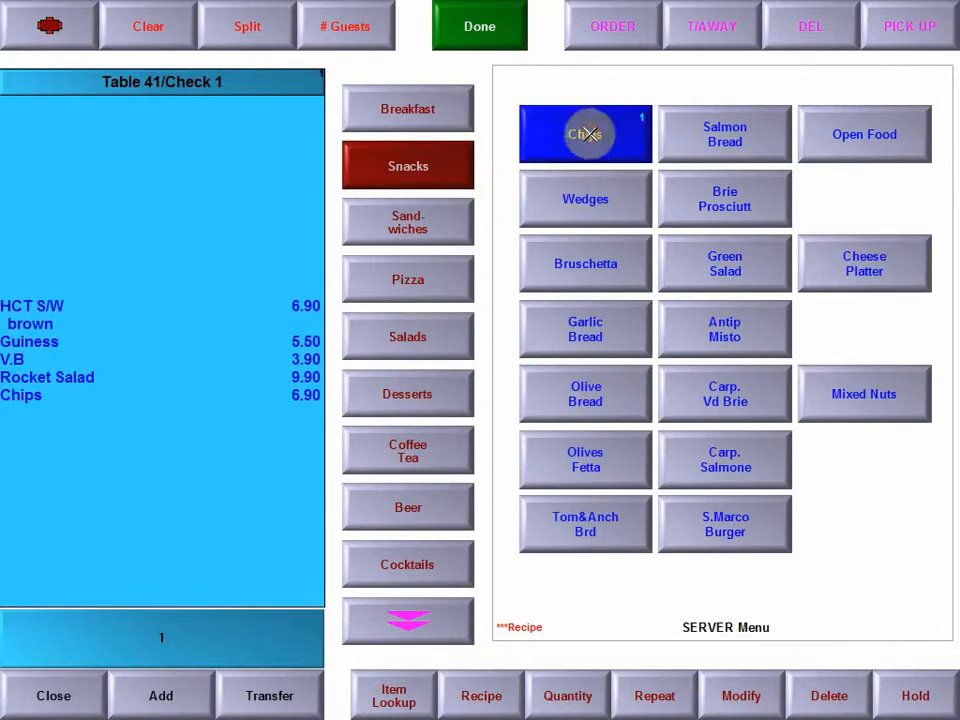
pyautogui.click(533, 316)
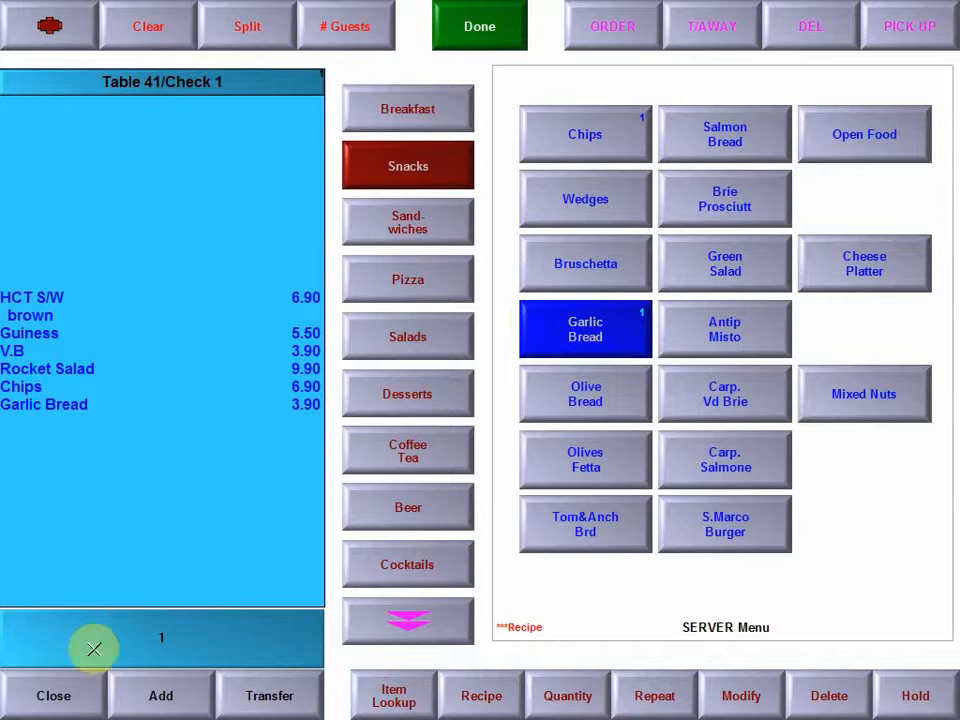
# Step: Bring up table 41's check for payment, divide it into 3 equal payments, and look through each guest's share
pyautogui.click(55, 694)
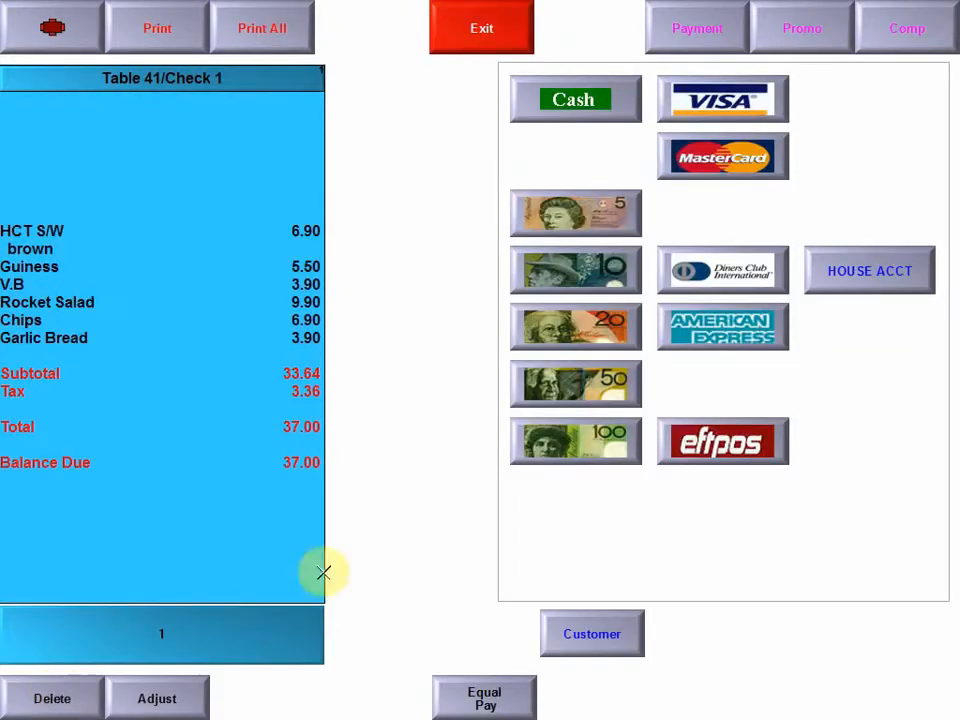
pyautogui.click(486, 698)
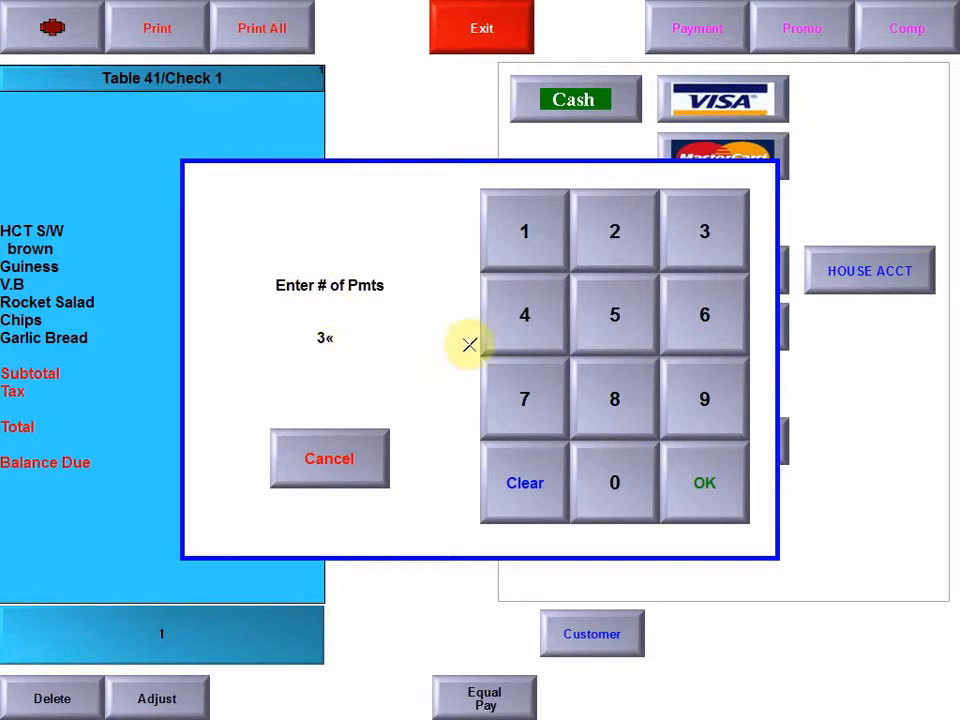
pyautogui.click(701, 487)
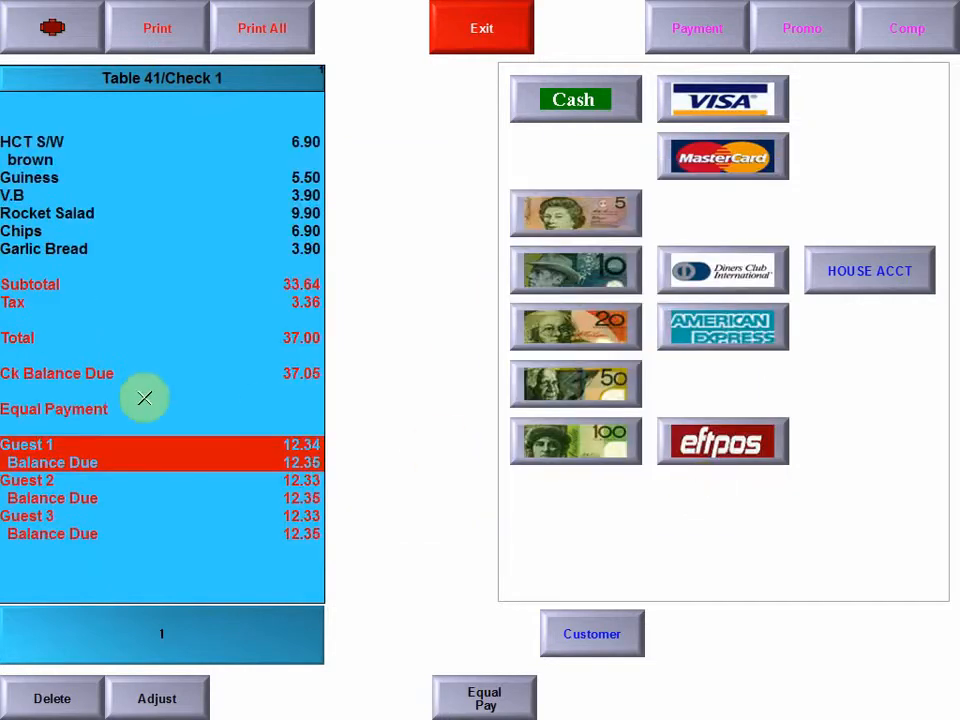
pyautogui.click(45, 489)
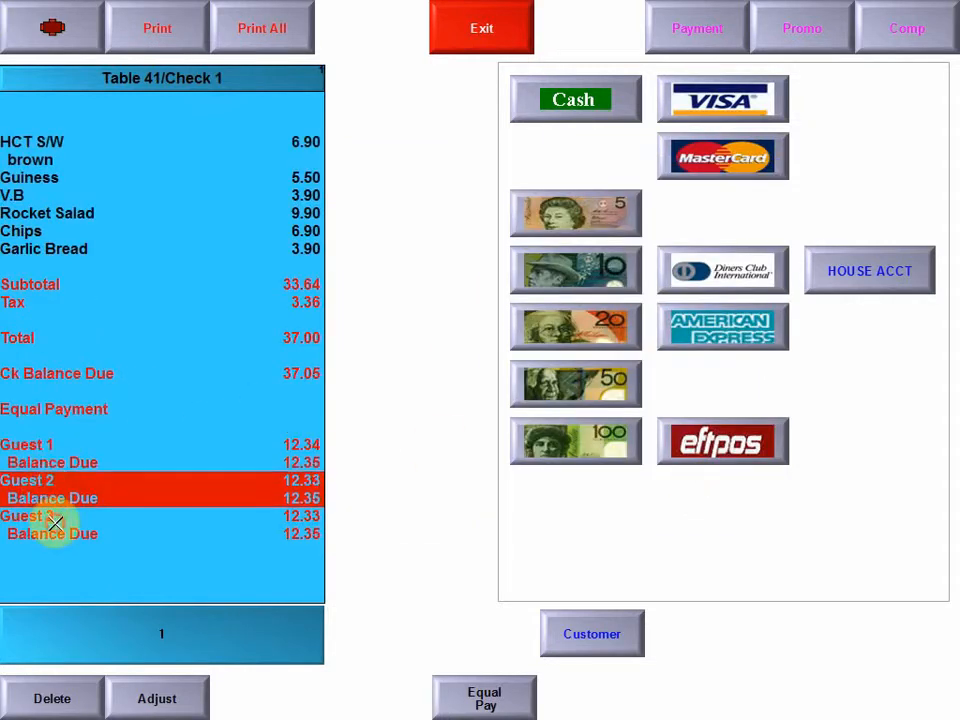
pyautogui.click(57, 521)
pyautogui.click(64, 461)
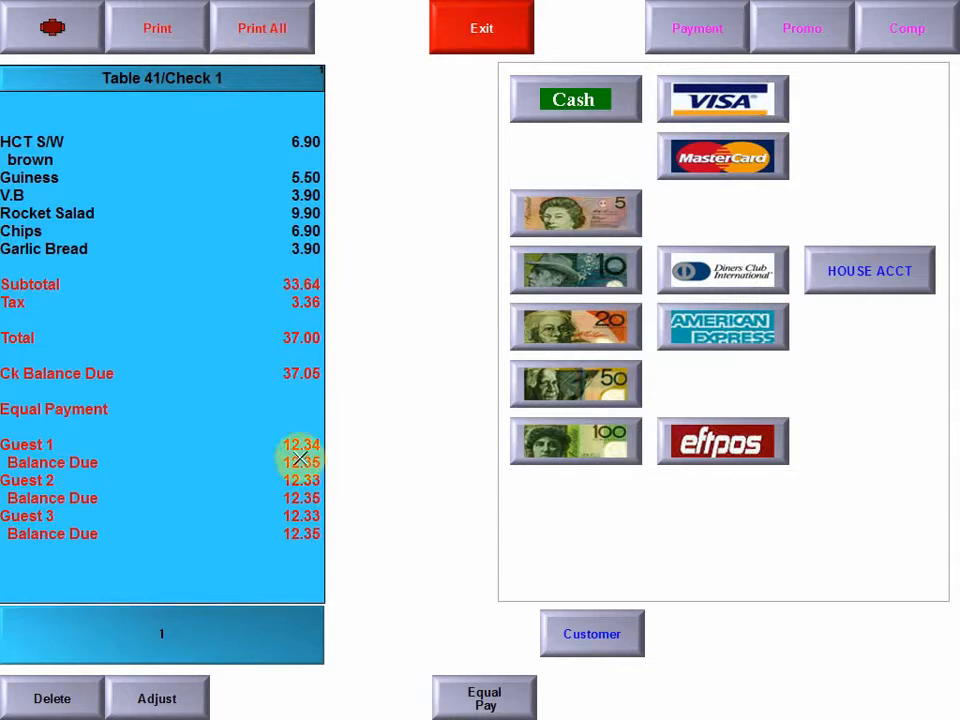
# Step: Pay Guest 1's equal share with a 20 cash note and complete that guest's payment
pyautogui.click(33, 444)
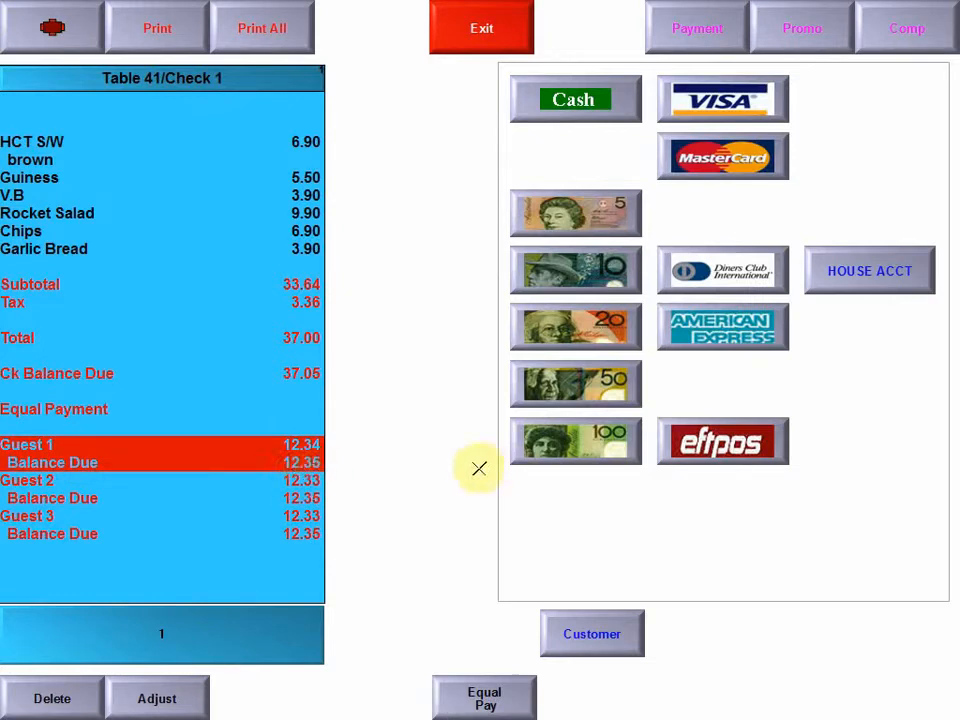
pyautogui.click(574, 331)
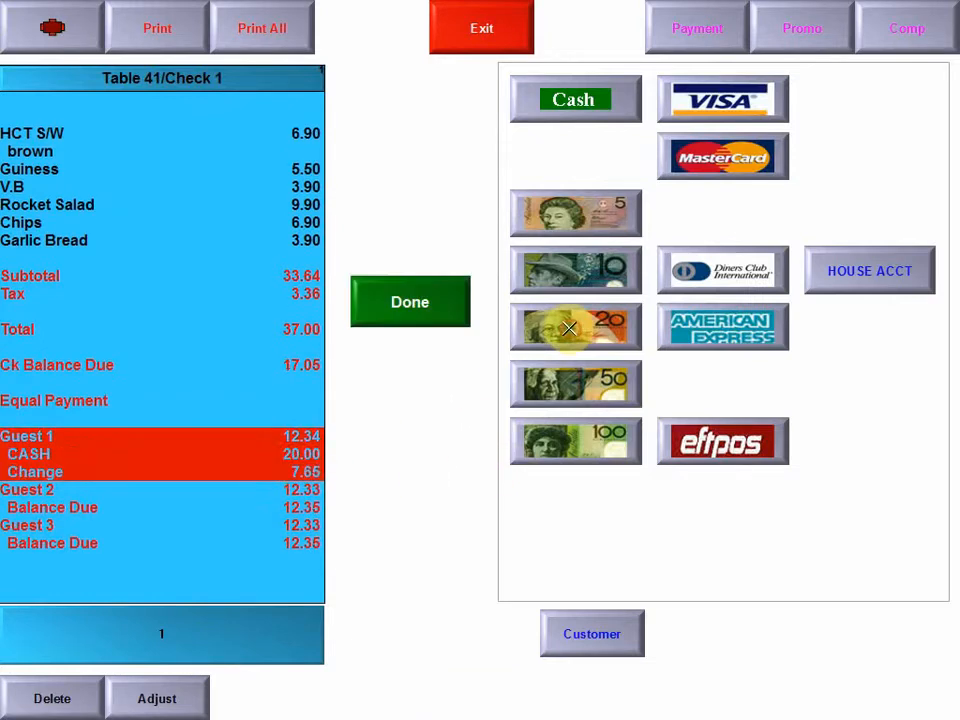
pyautogui.click(405, 302)
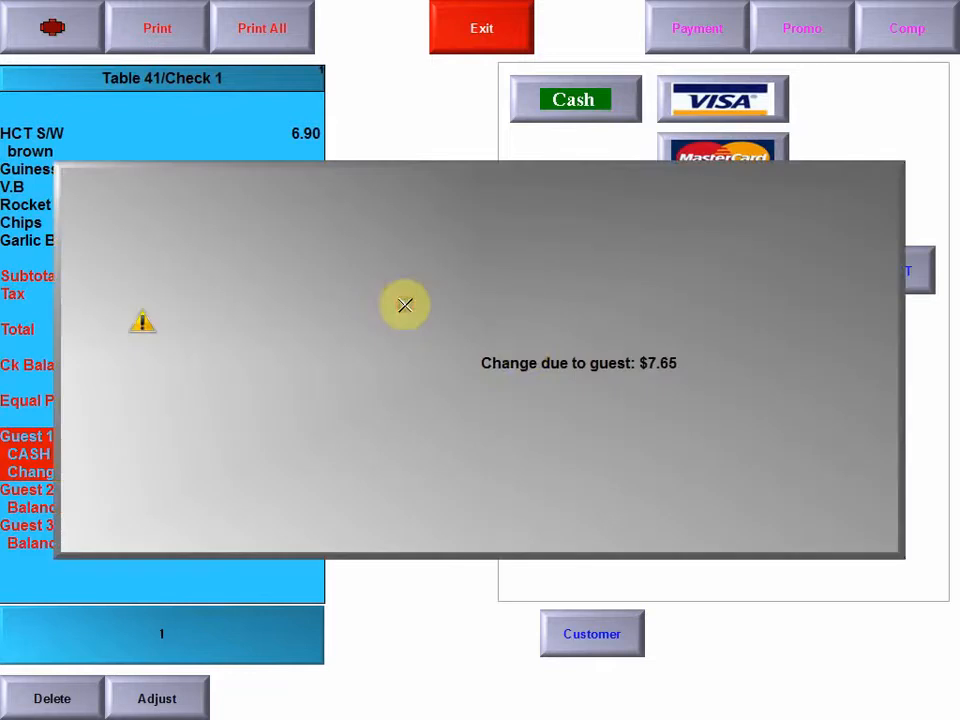
pyautogui.click(497, 337)
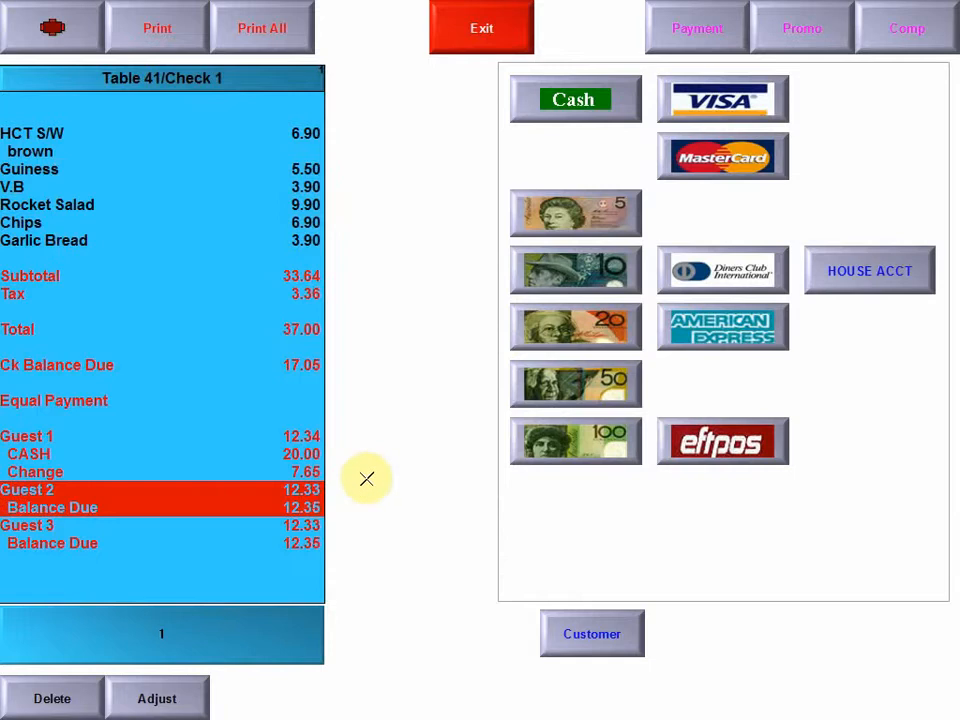
# Step: Pay Guest 2's equal share of 12.35 by Visa without a tip and complete that guest's payment
pyautogui.click(720, 101)
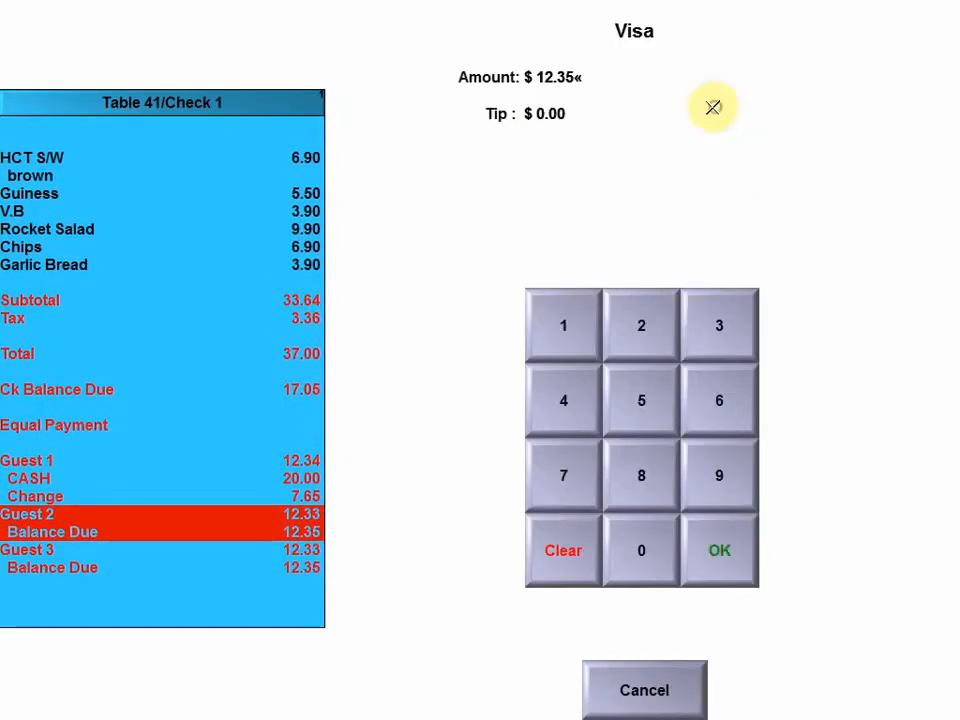
pyautogui.click(721, 543)
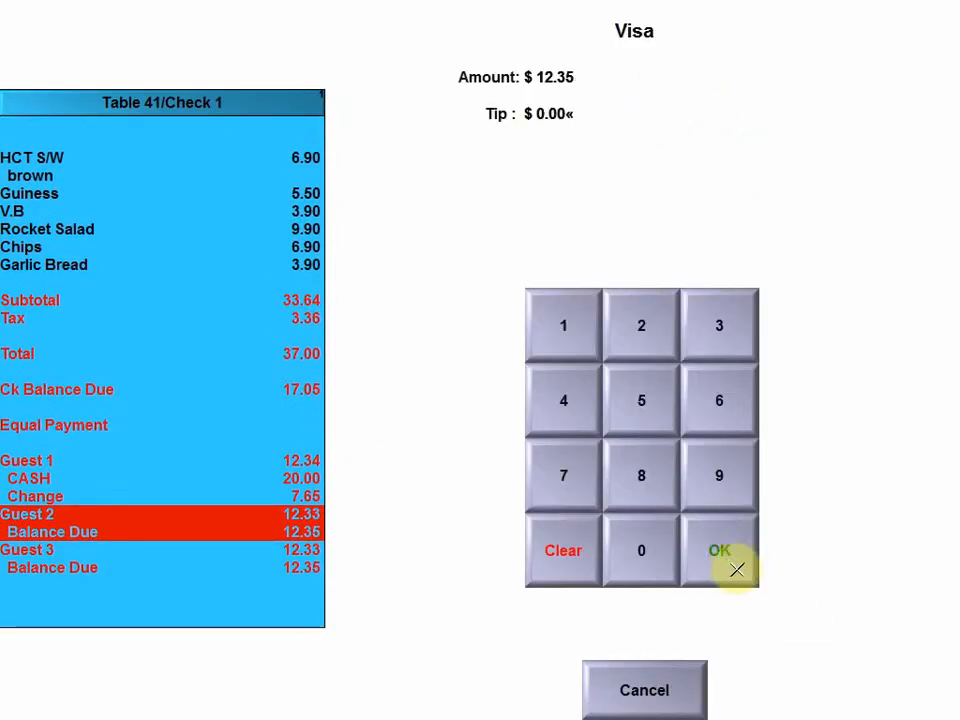
pyautogui.click(724, 553)
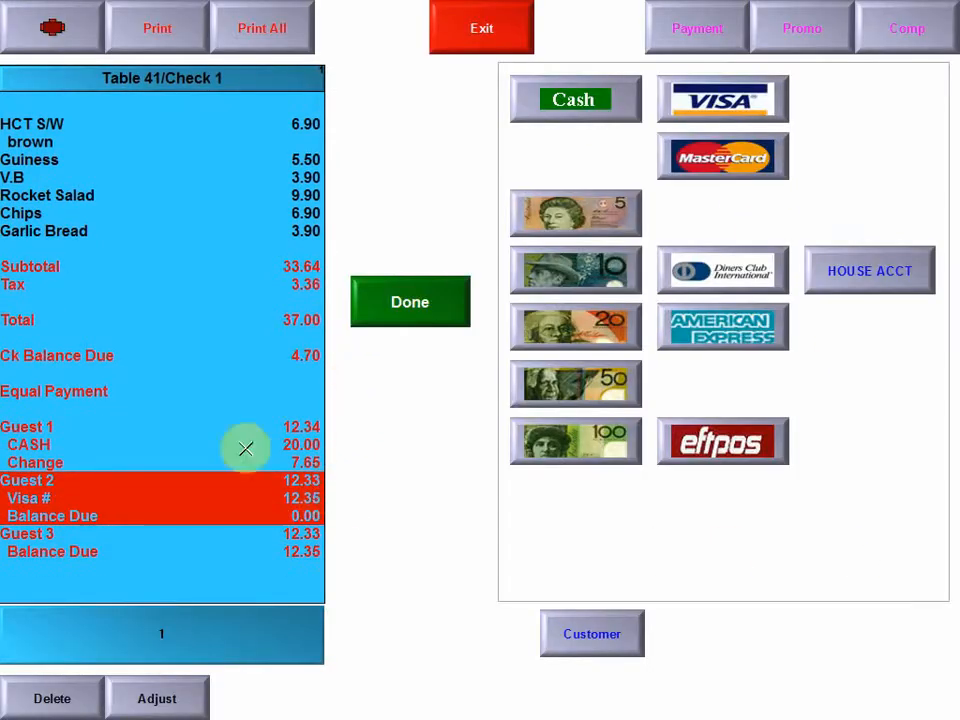
pyautogui.click(422, 304)
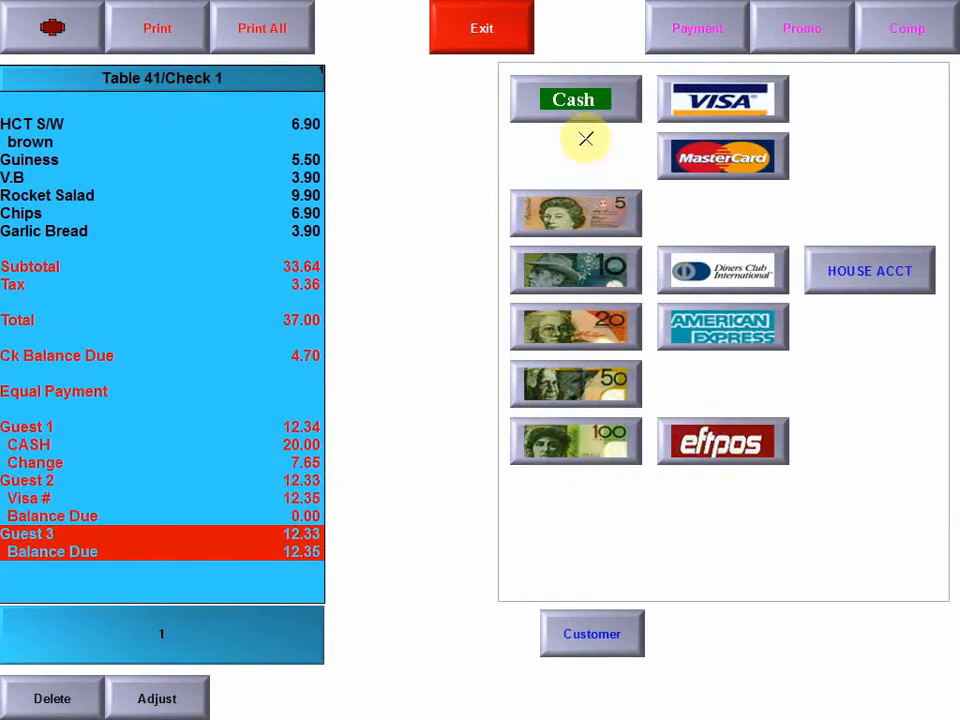
# Step: Pay Guest 3's equal share with 20.00 cash and a 2.50 tip, and close table 41's check
pyautogui.click(545, 100)
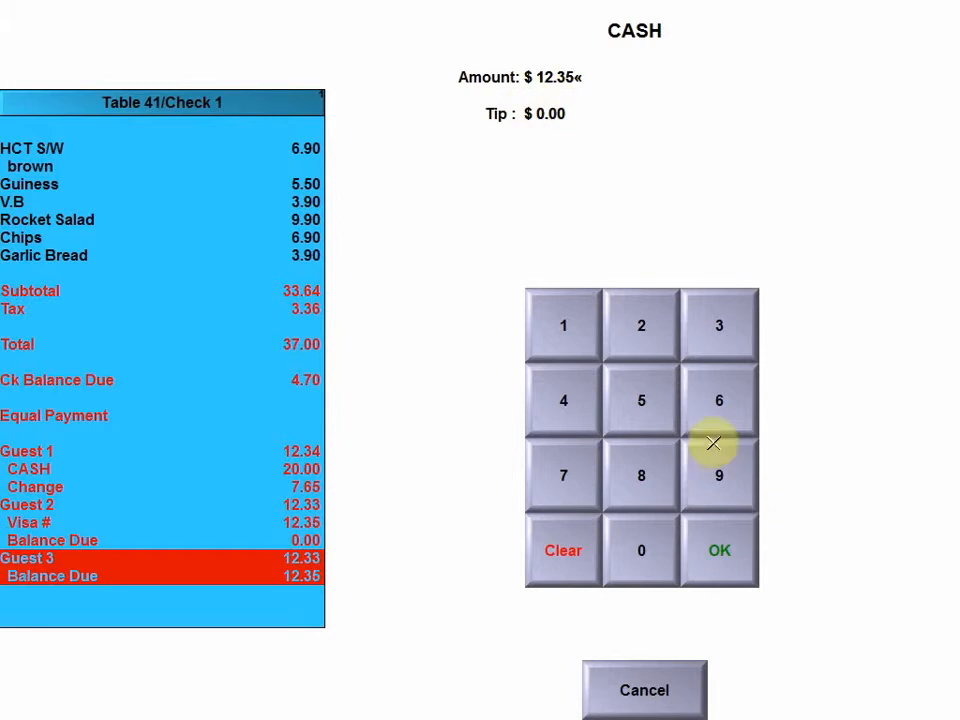
pyautogui.click(645, 333)
pyautogui.click(656, 558)
pyautogui.click(647, 555)
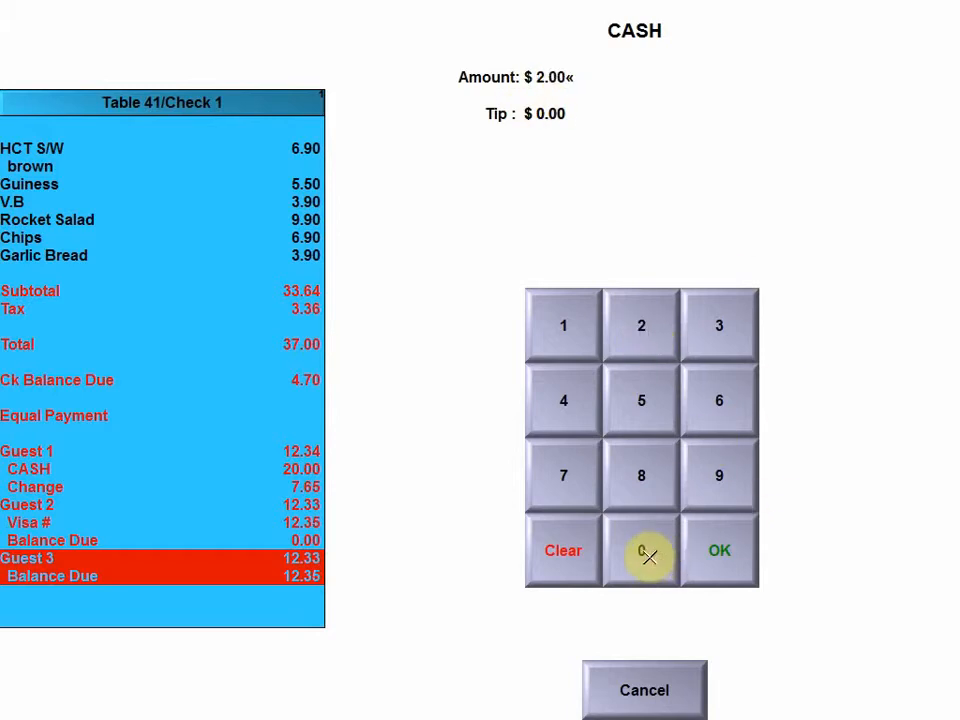
pyautogui.click(647, 555)
pyautogui.click(722, 553)
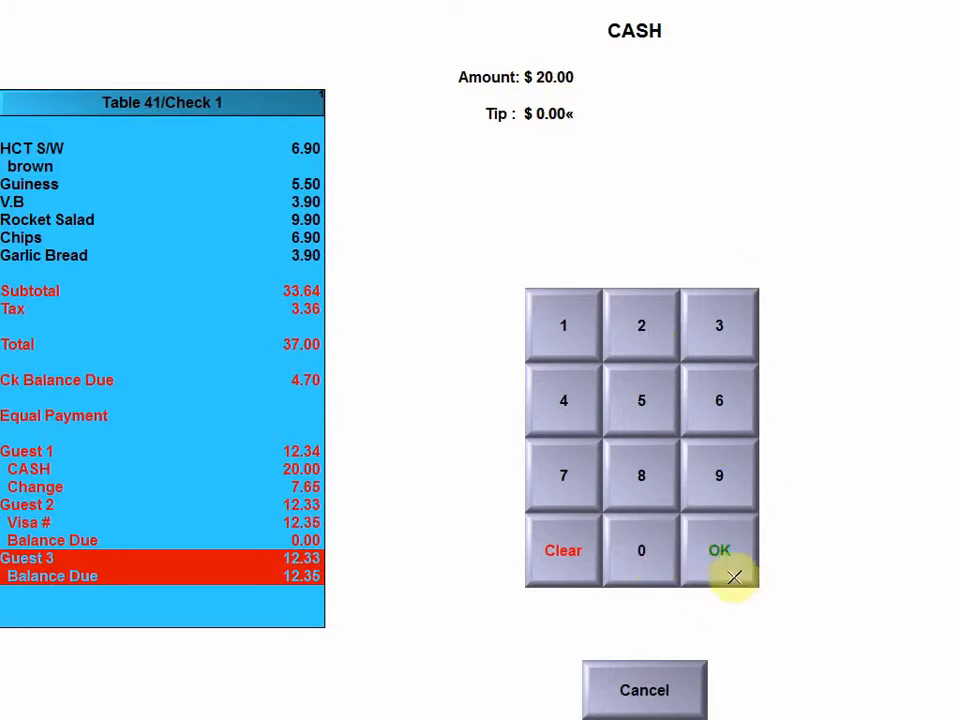
pyautogui.click(642, 318)
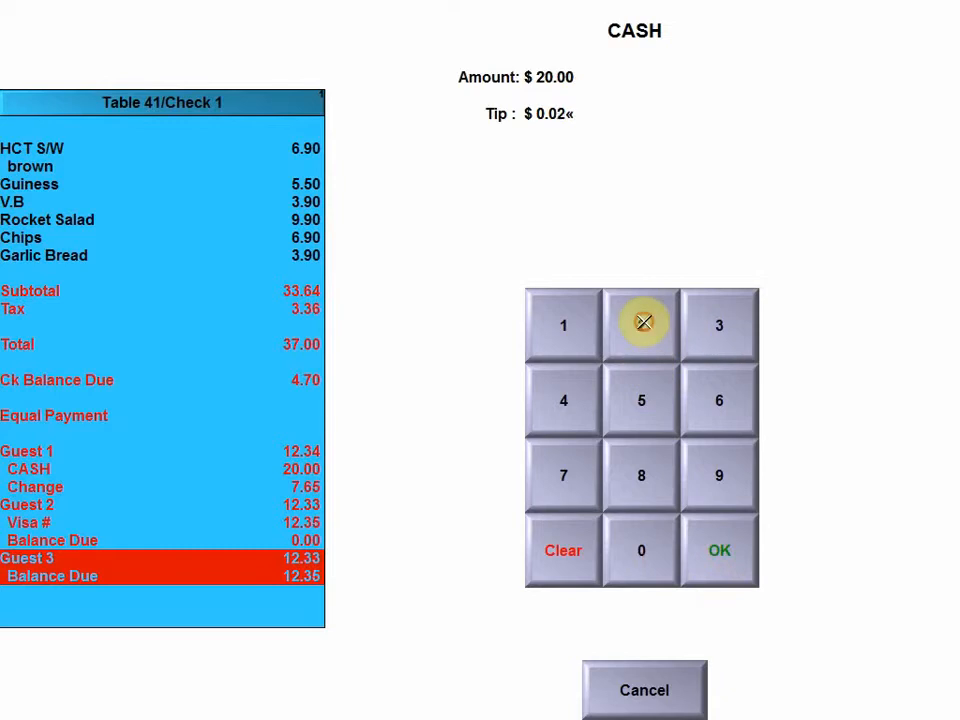
pyautogui.click(642, 390)
pyautogui.click(643, 549)
pyautogui.click(720, 549)
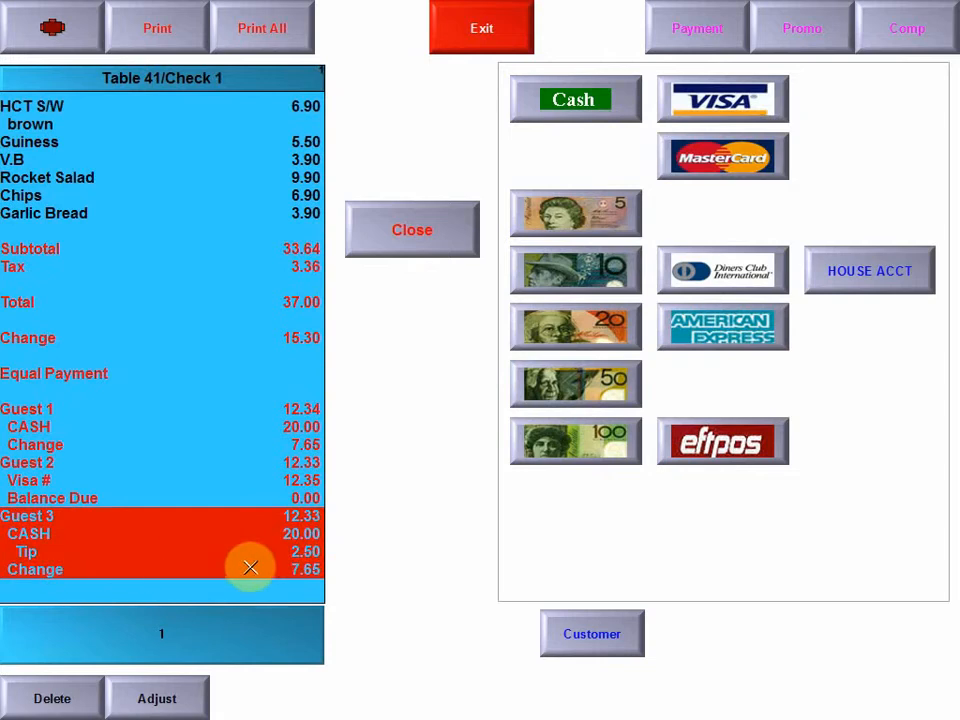
pyautogui.click(413, 231)
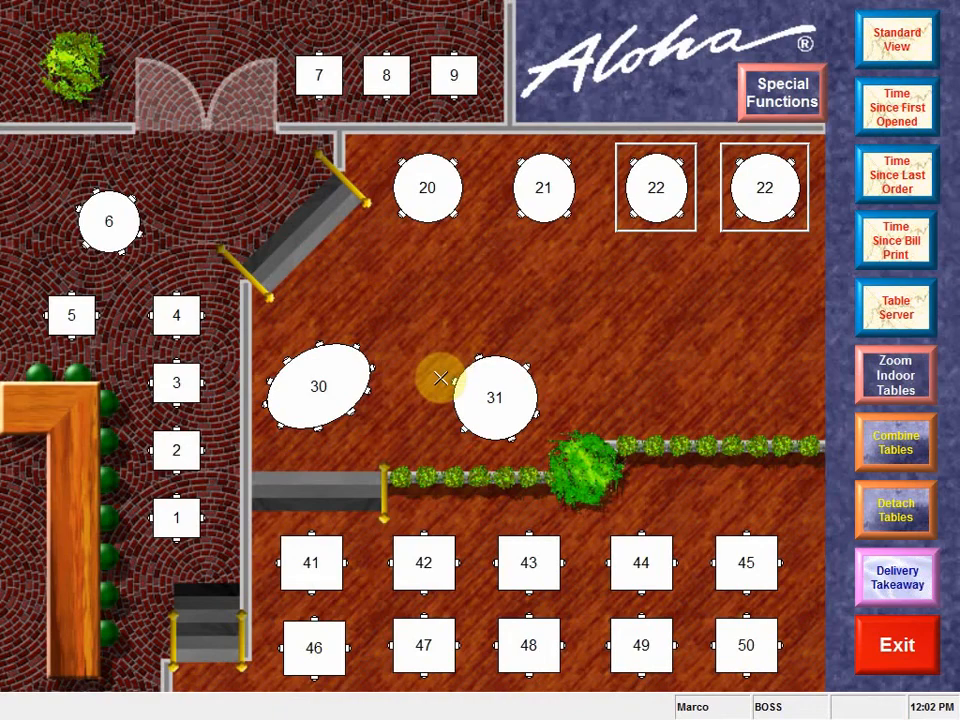